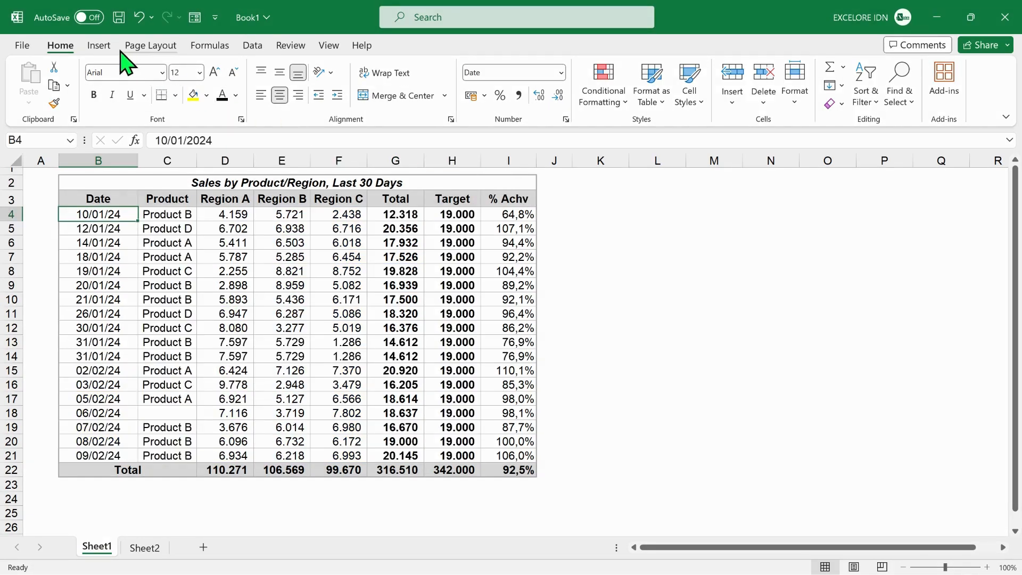
- Start a new conditional formatting rule of the type that formats all cells based on their values
{"action": "left_click", "coordinate": [627, 102]}
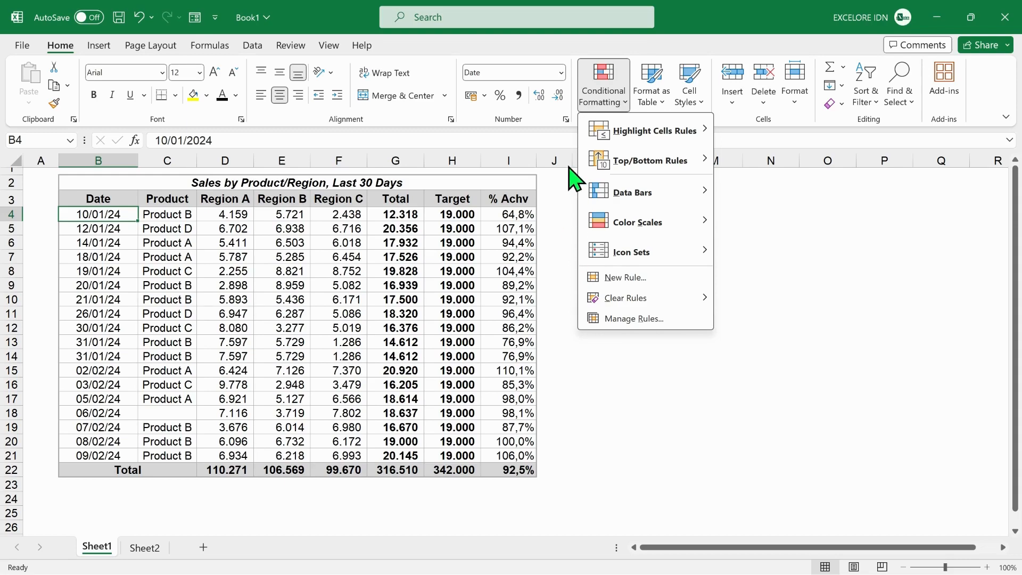
{"action": "mouse_move", "coordinate": [637, 133]}
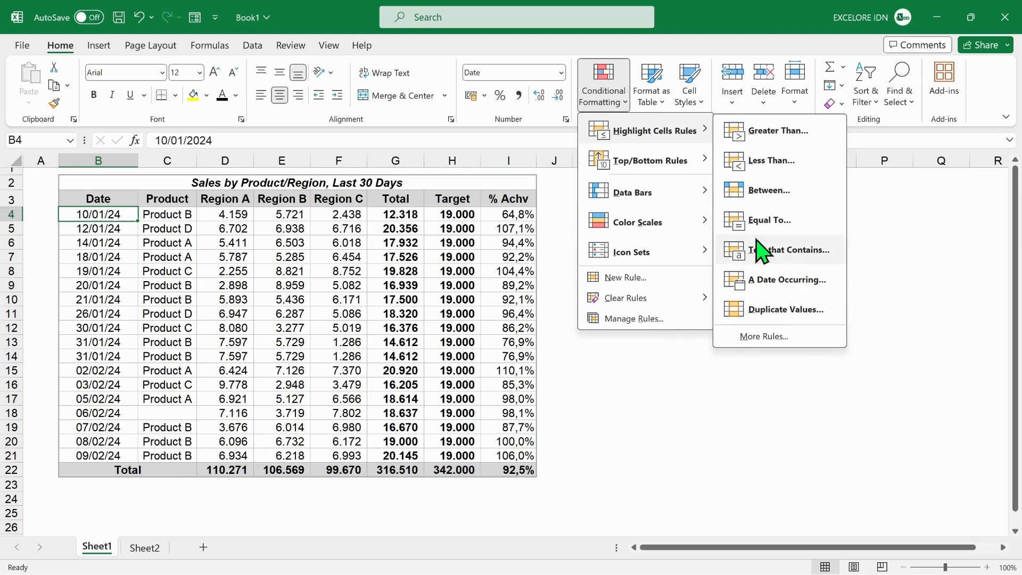
{"action": "mouse_move", "coordinate": [706, 166]}
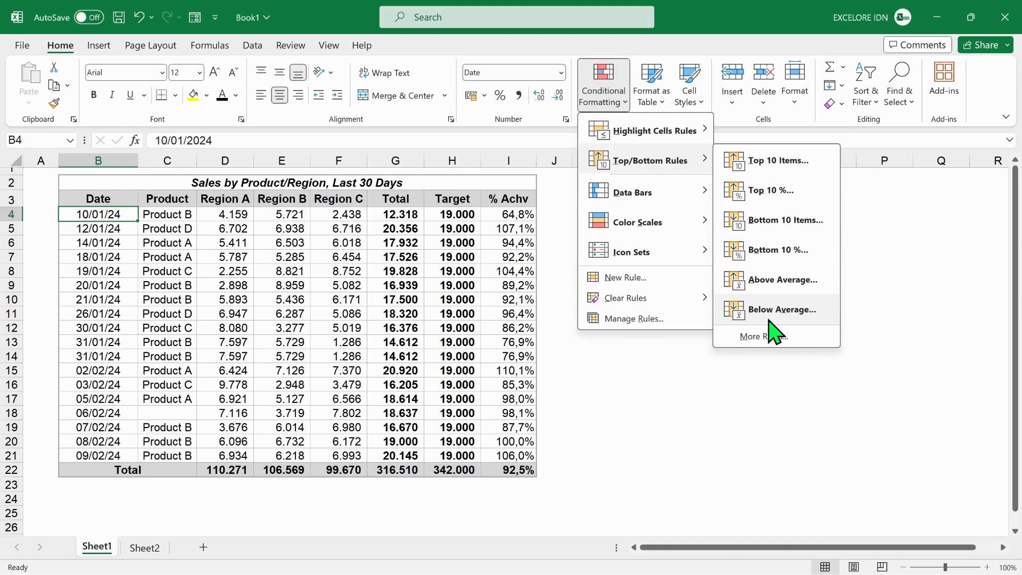
{"action": "mouse_move", "coordinate": [588, 198]}
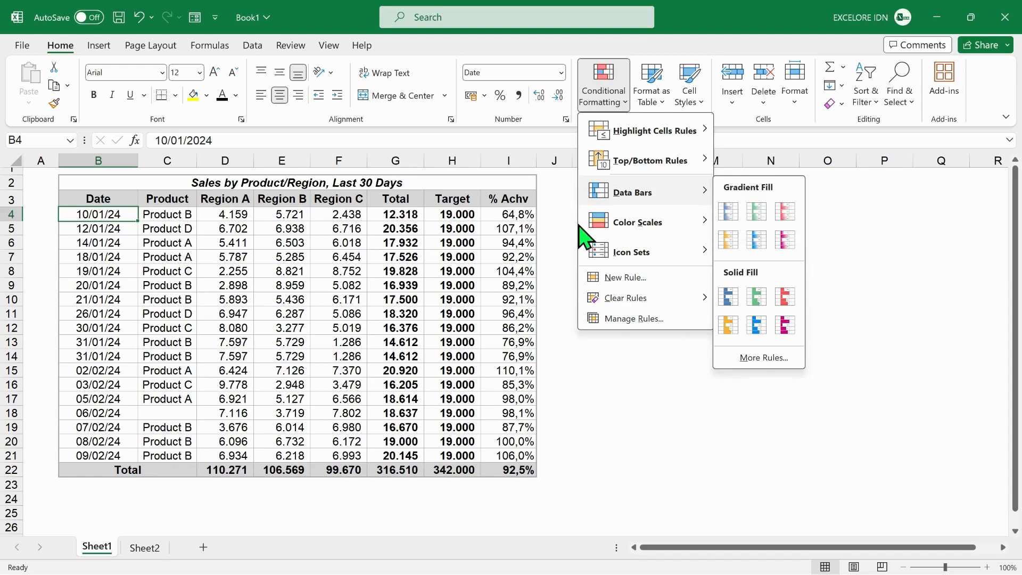
{"action": "mouse_move", "coordinate": [581, 228]}
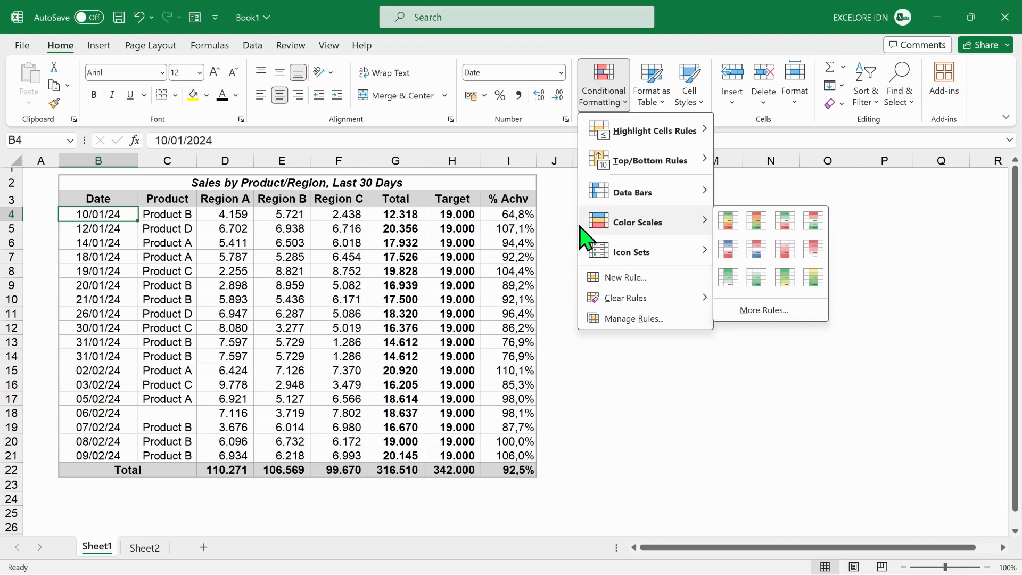
{"action": "mouse_move", "coordinate": [584, 259]}
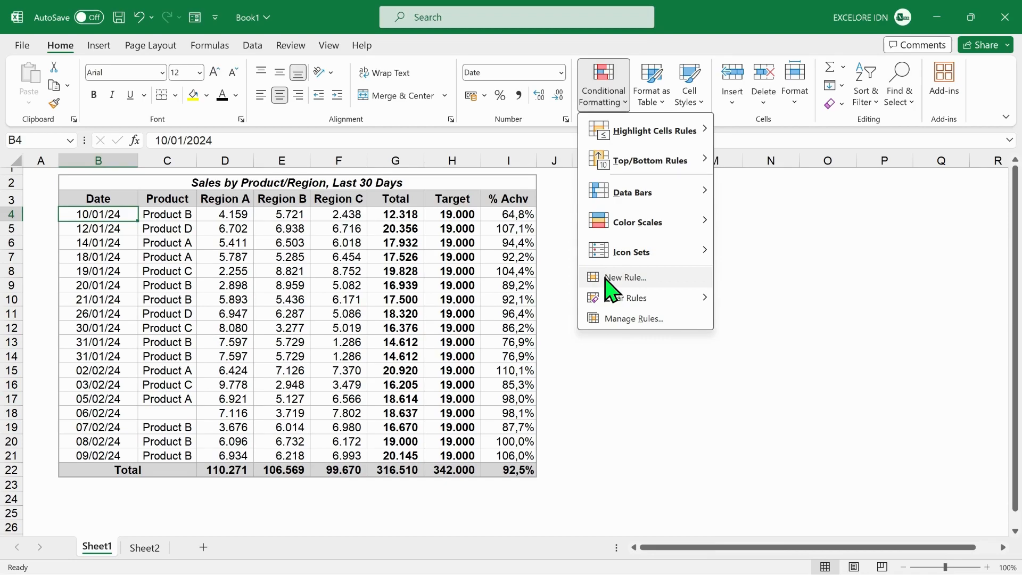
{"action": "left_click", "coordinate": [610, 278]}
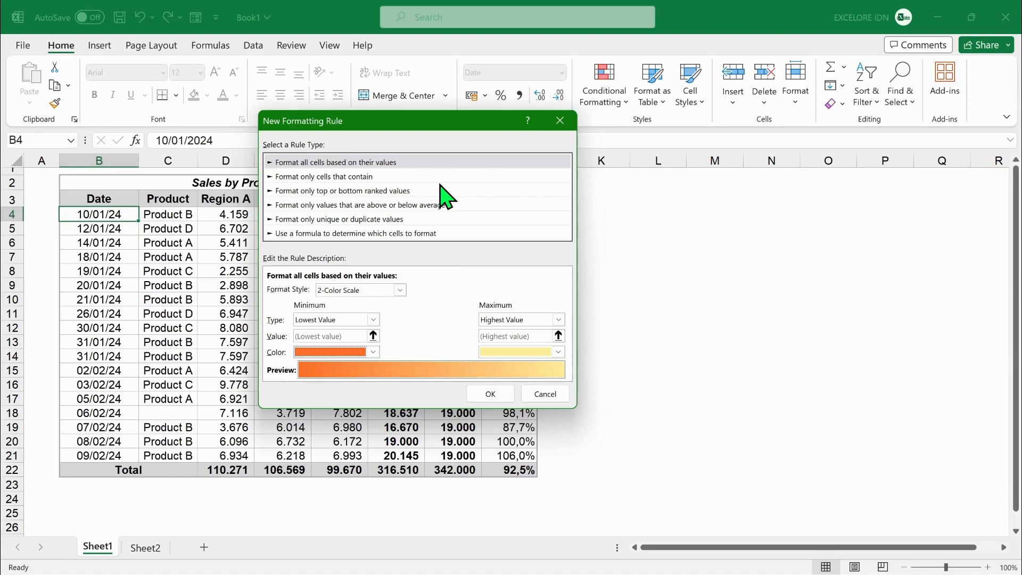
{"action": "left_click", "coordinate": [413, 163]}
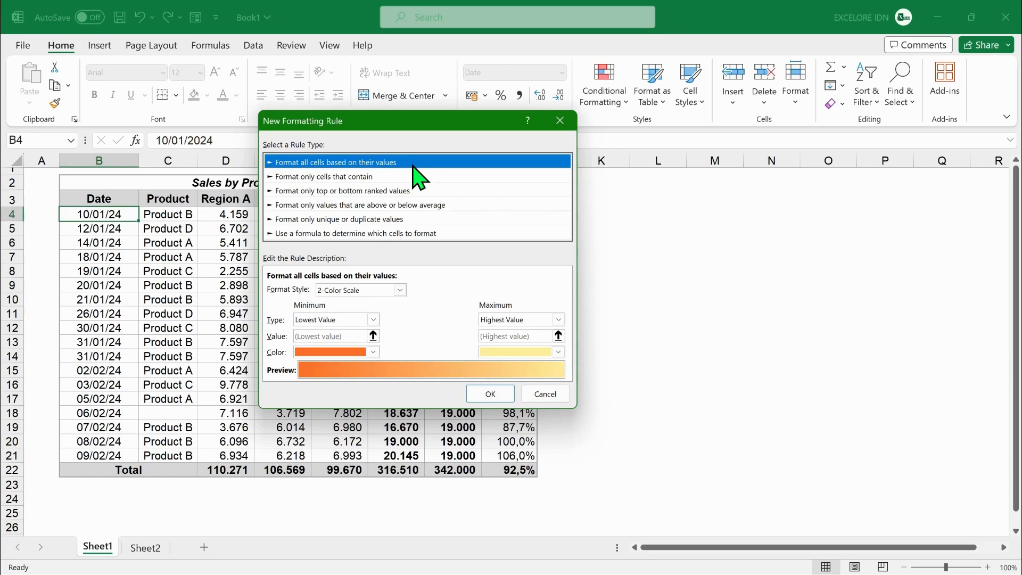
- Set the rule to a 2-Color Scale with Lowest Value as the minimum and Highest Value as the maximum
{"action": "left_click", "coordinate": [400, 290]}
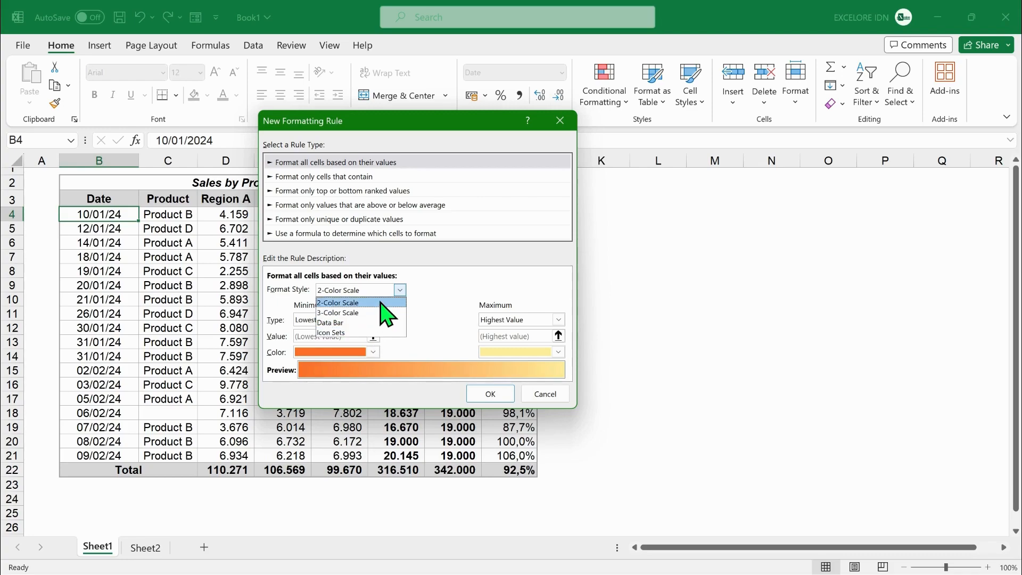
{"action": "left_click", "coordinate": [380, 302]}
{"action": "left_click", "coordinate": [373, 319]}
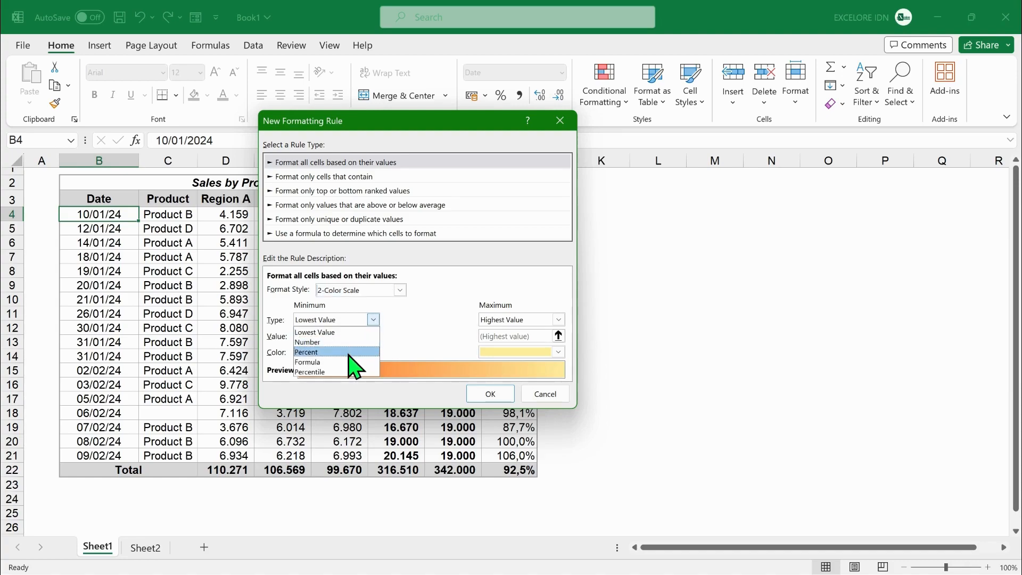
{"action": "left_click", "coordinate": [366, 332]}
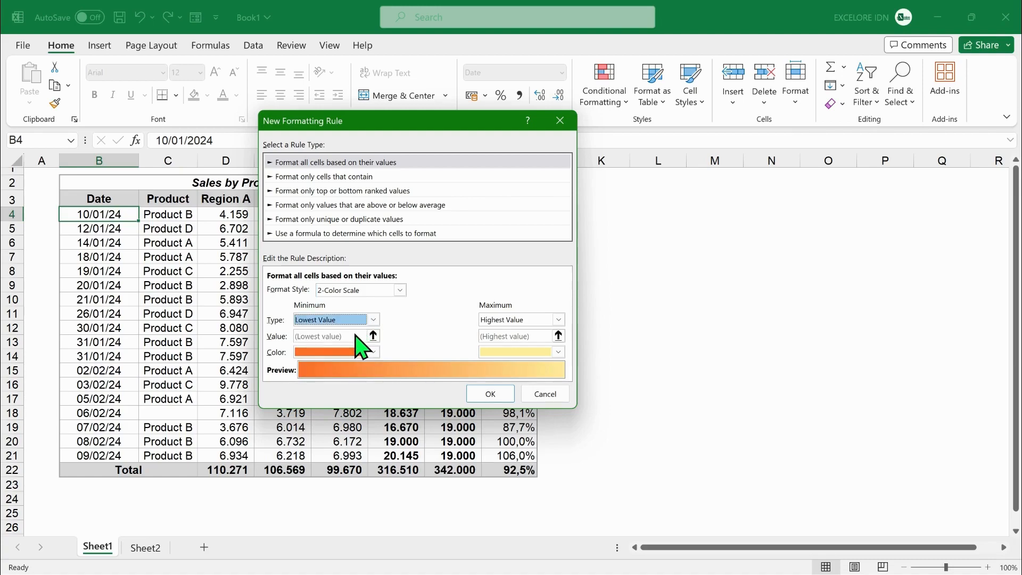
{"action": "left_click", "coordinate": [558, 320]}
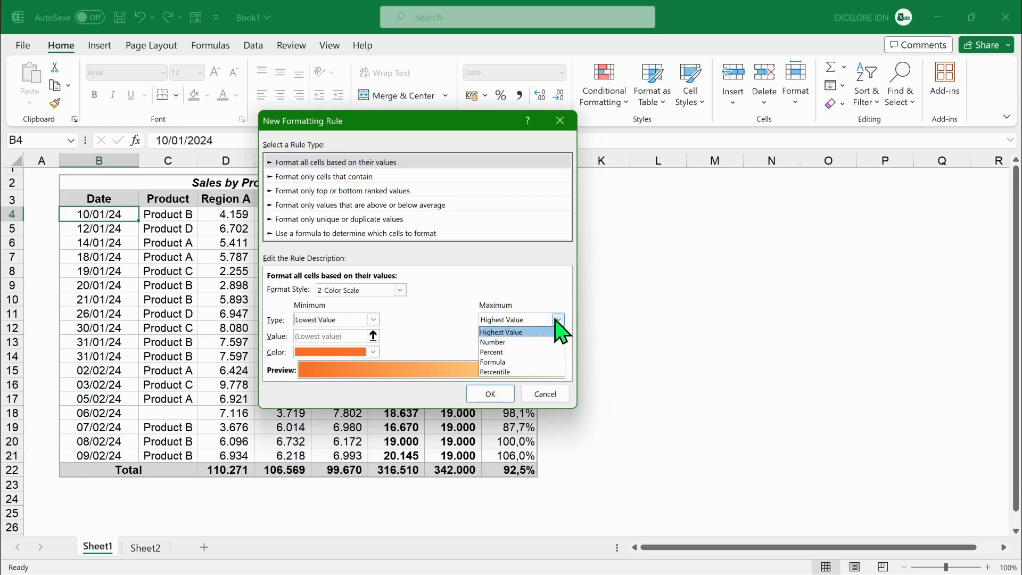
{"action": "left_click", "coordinate": [556, 331]}
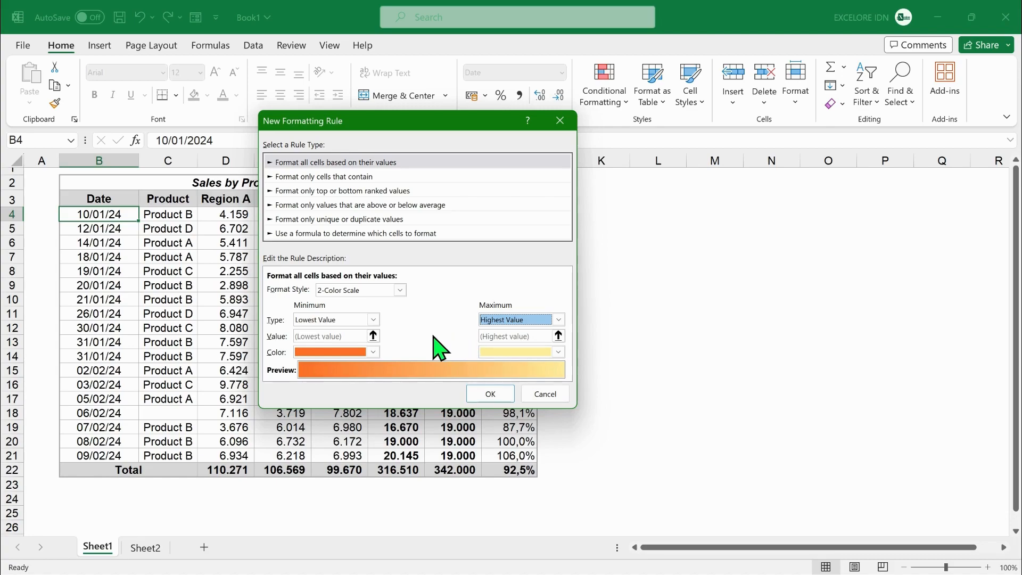
- Examine the color choices offered for the minimum and maximum of the two-color scale
{"action": "left_click", "coordinate": [373, 351]}
{"action": "left_click", "coordinate": [373, 350]}
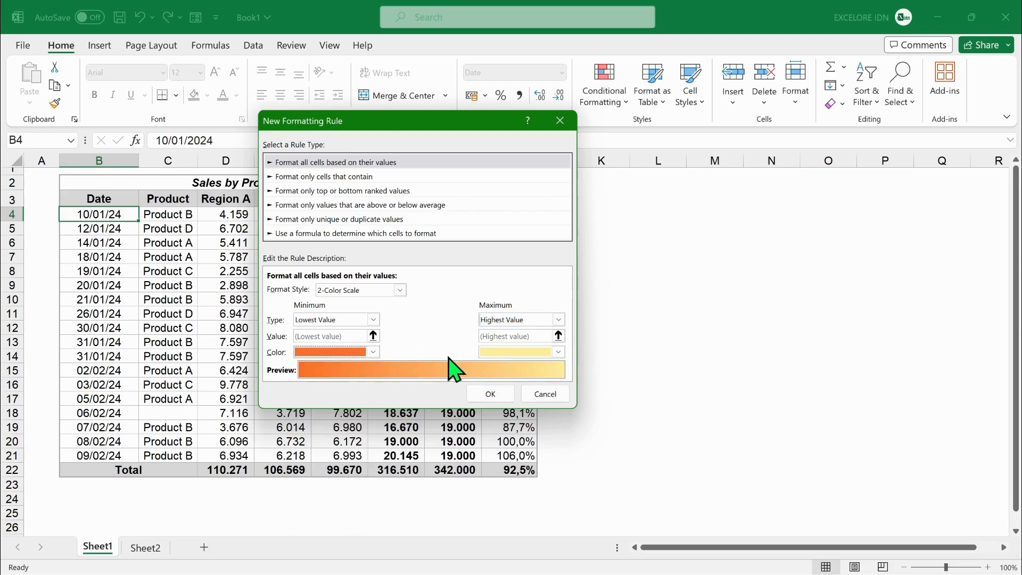
{"action": "left_click", "coordinate": [557, 351]}
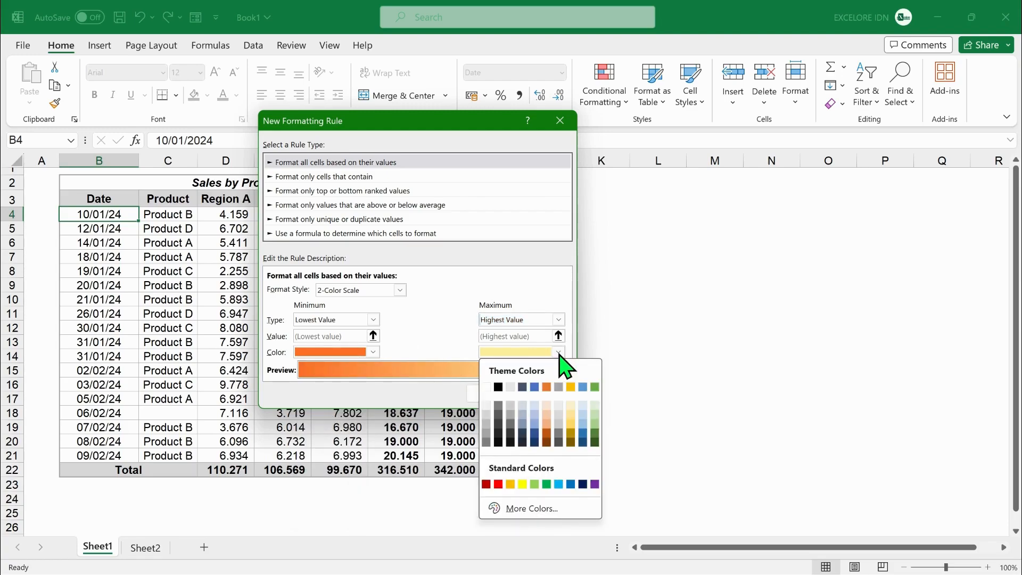
{"action": "left_click", "coordinate": [559, 352]}
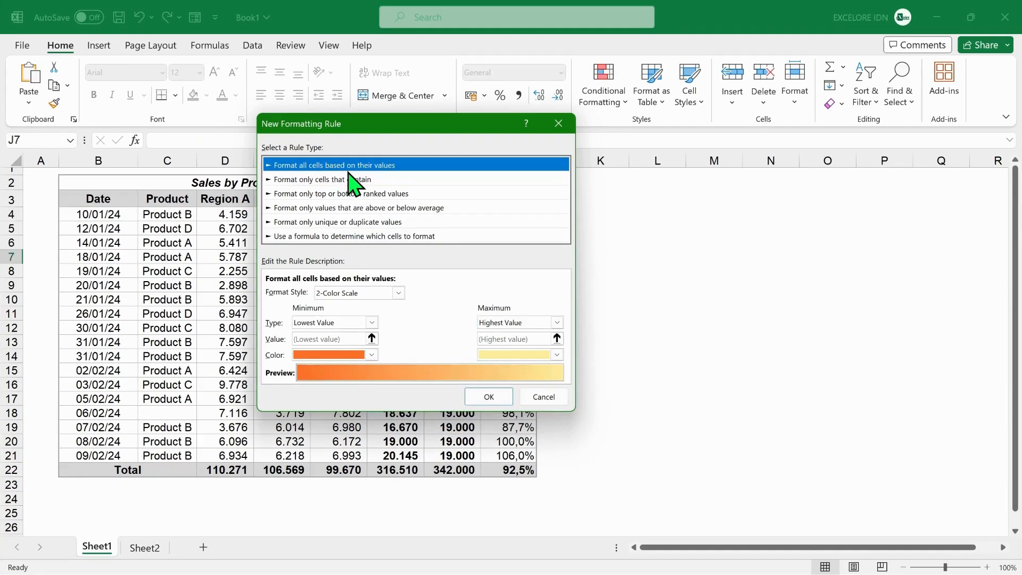
- Switch the rule type to format only cells that contain a cell value equal to 100
{"action": "left_click", "coordinate": [349, 178]}
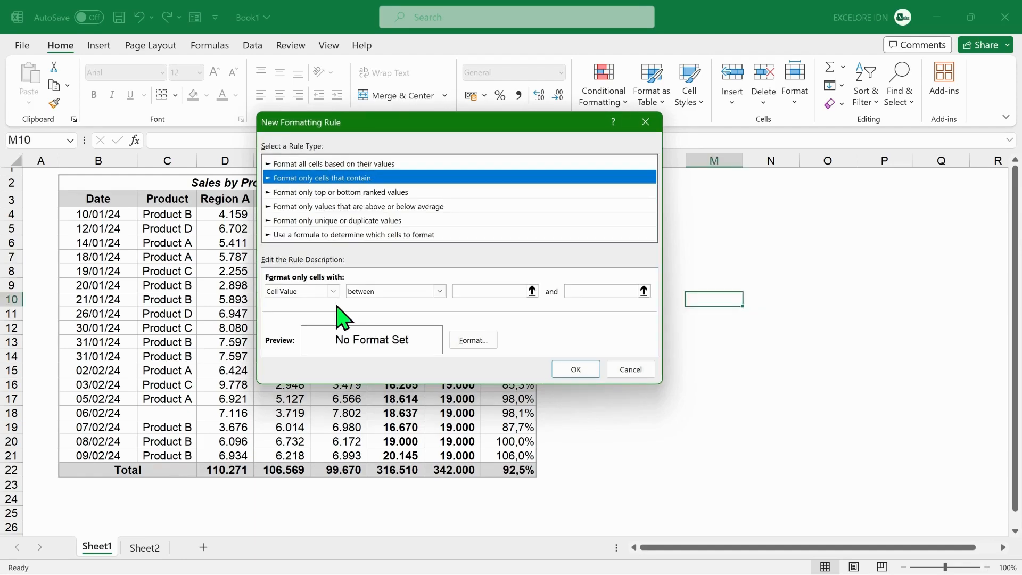
{"action": "left_click", "coordinate": [333, 292]}
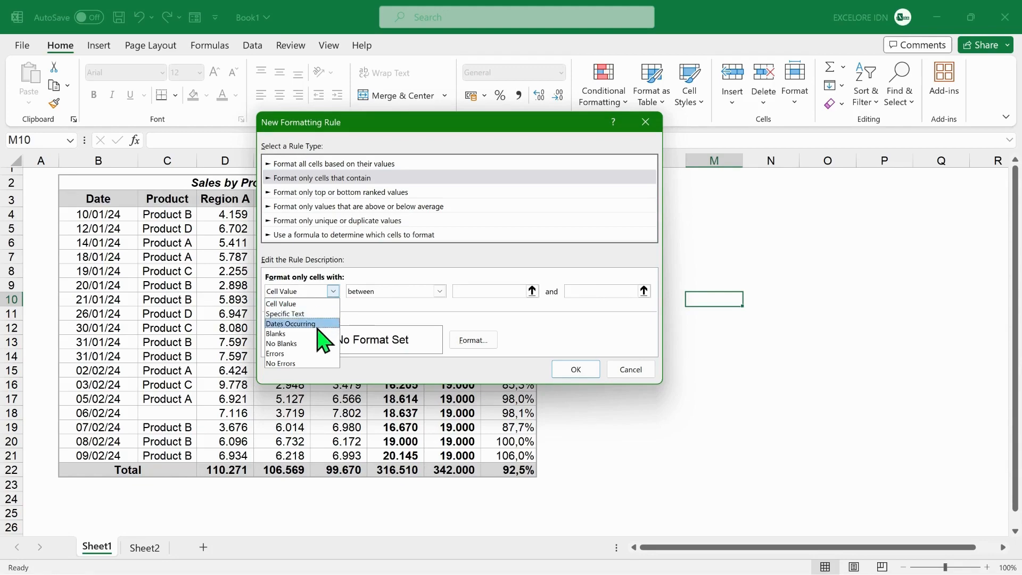
{"action": "left_click", "coordinate": [307, 304]}
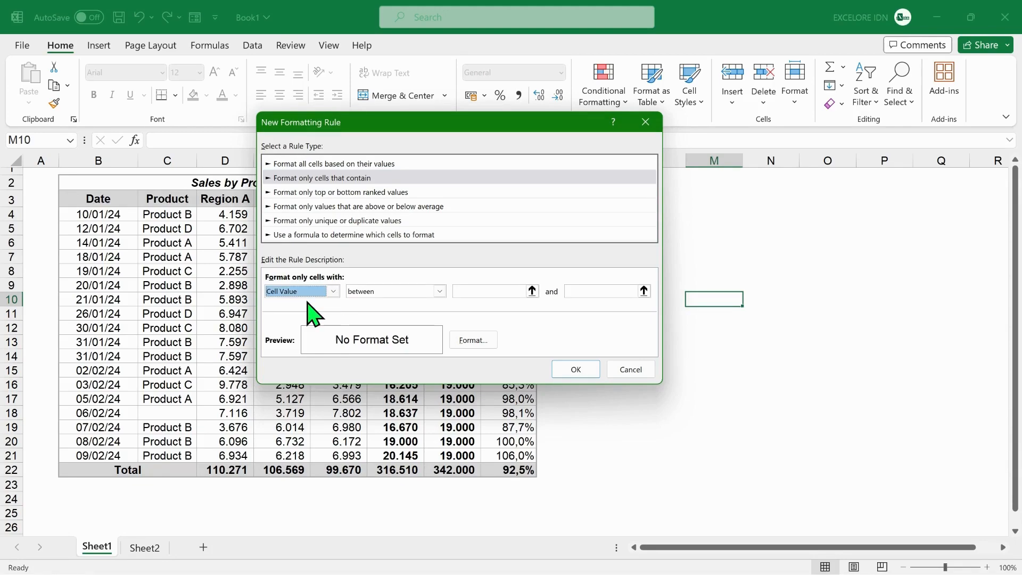
{"action": "left_click", "coordinate": [439, 293]}
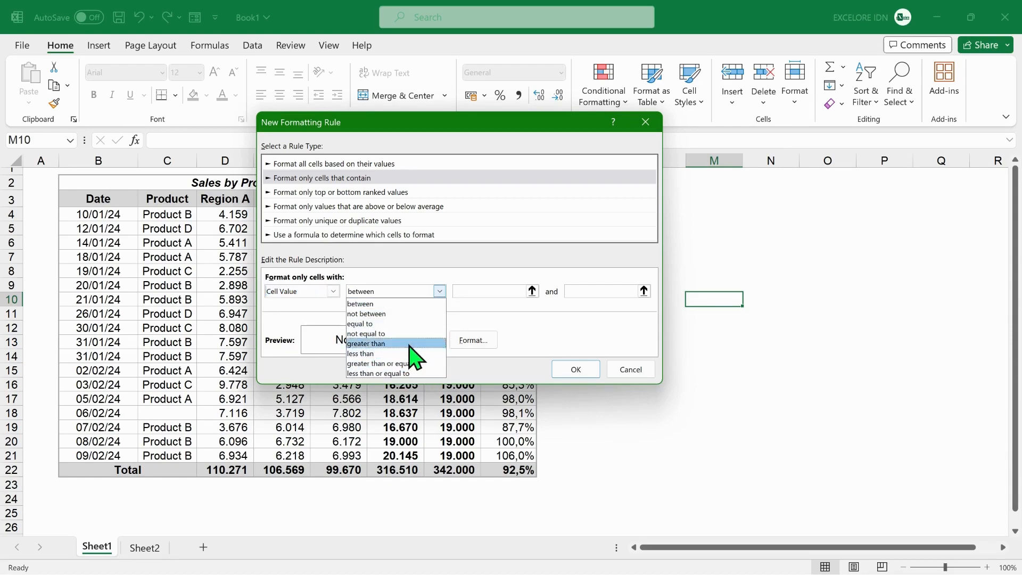
{"action": "left_click", "coordinate": [413, 324]}
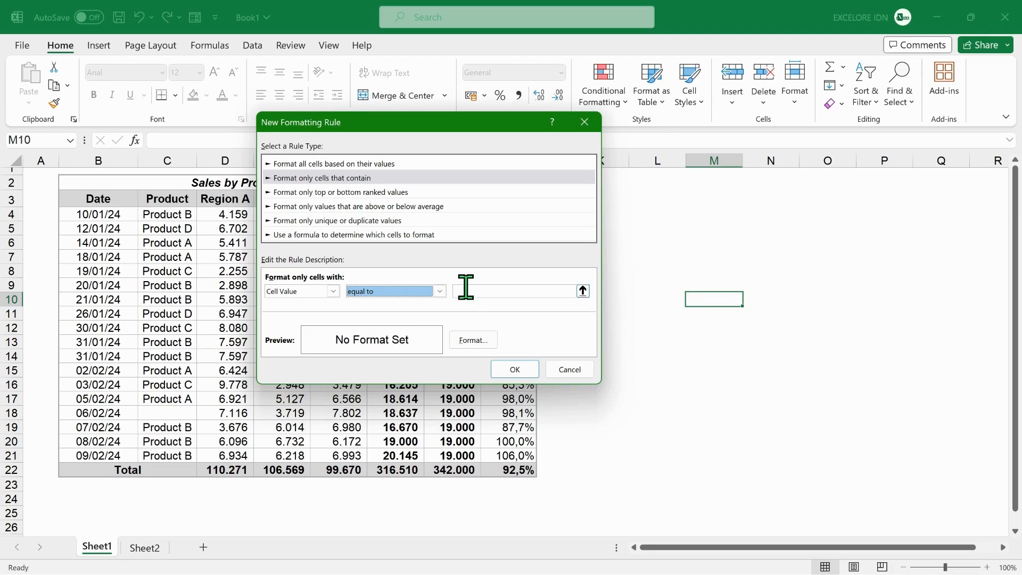
{"action": "left_click", "coordinate": [466, 287]}
{"action": "type", "text": "100"}
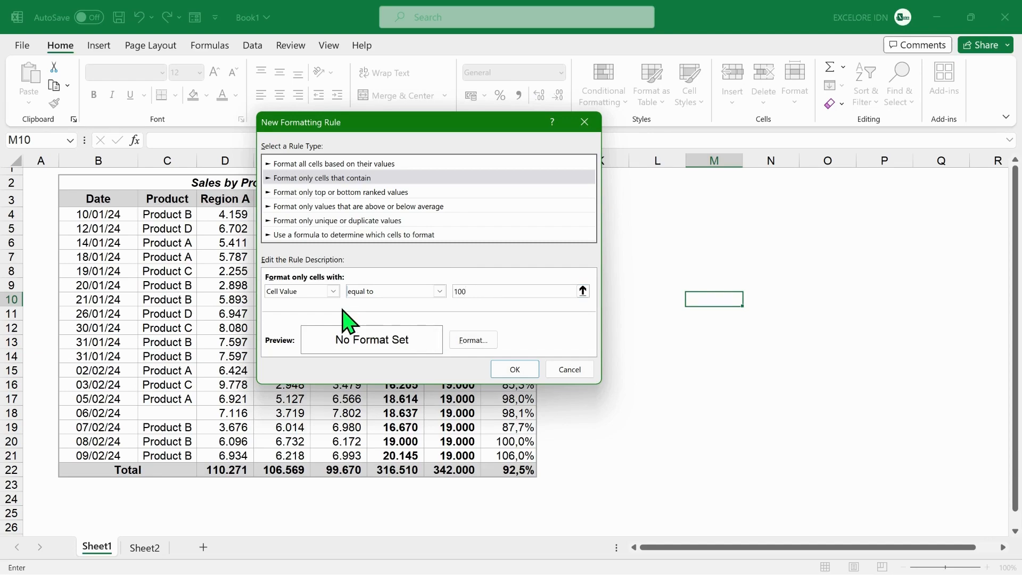
- Change the rule's condition to specific text containing "Test"
{"action": "left_click", "coordinate": [334, 291]}
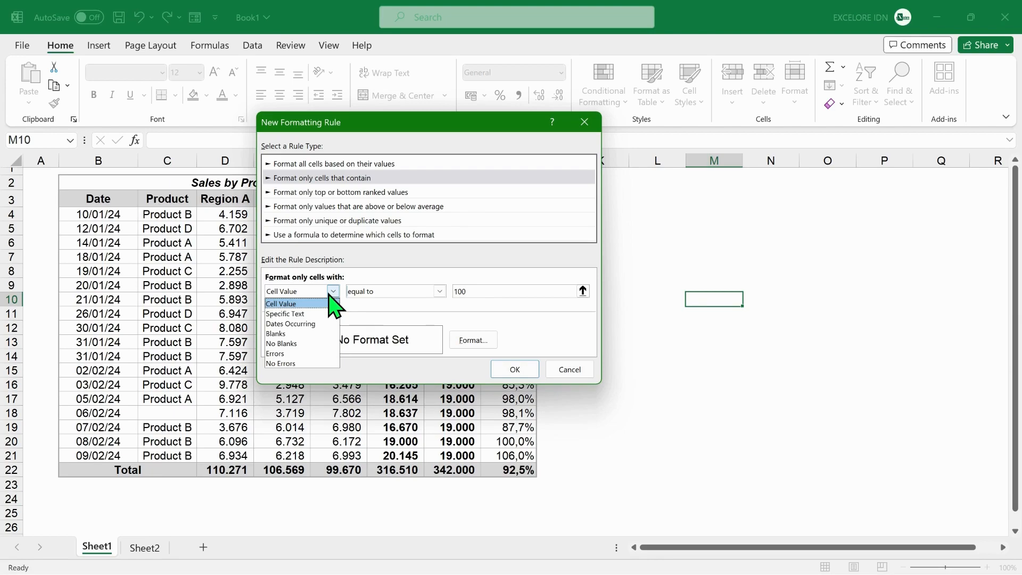
{"action": "left_click", "coordinate": [326, 313]}
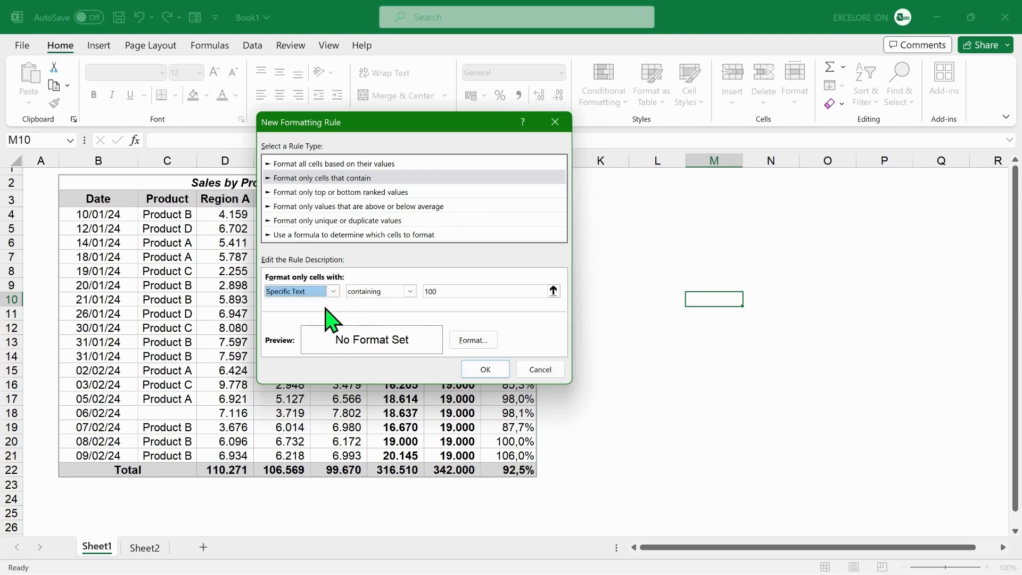
{"action": "left_click", "coordinate": [410, 291]}
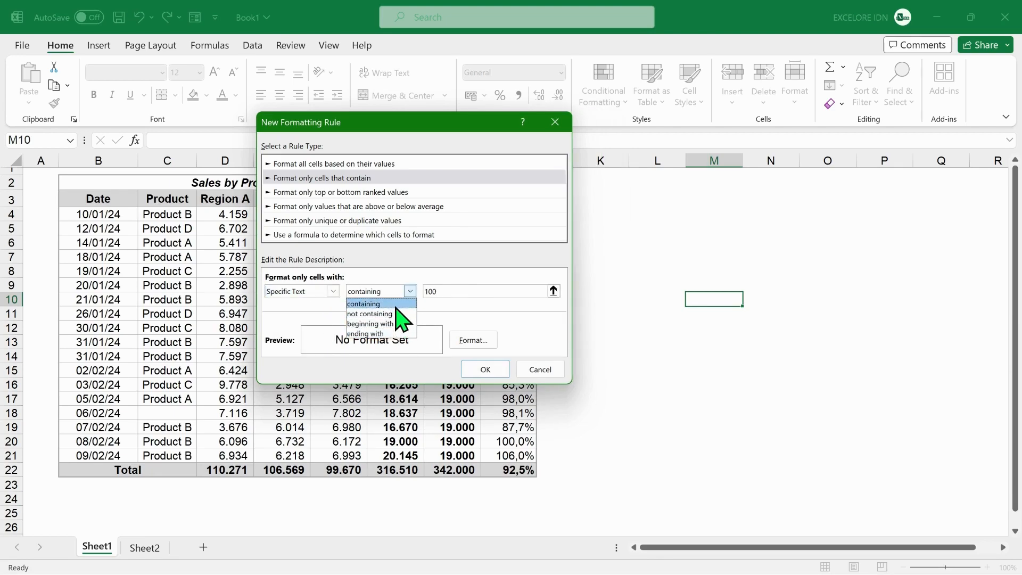
{"action": "left_click", "coordinate": [402, 305]}
{"action": "left_click", "coordinate": [457, 295]}
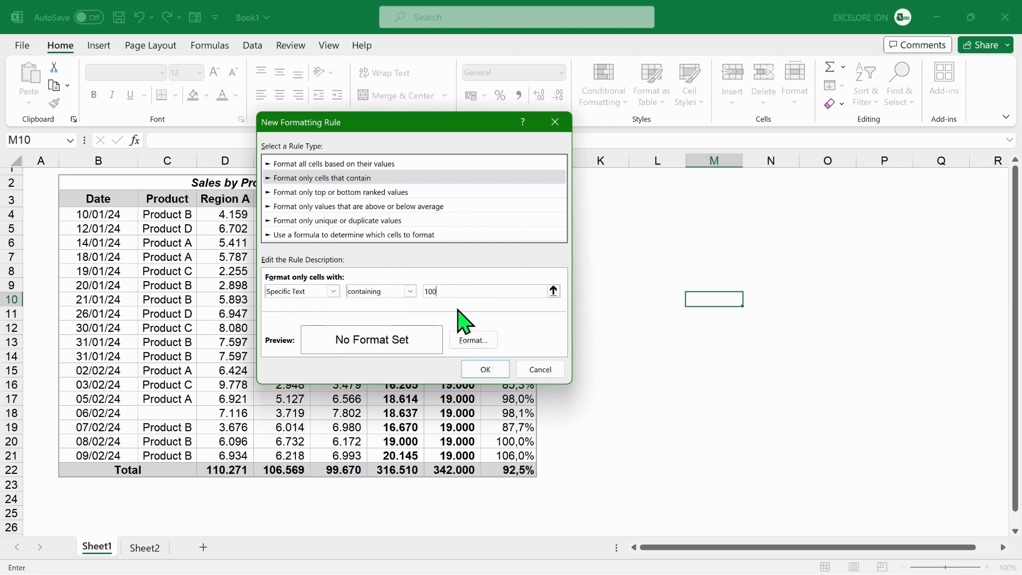
{"action": "key", "text": "BackSpace"}
{"action": "key", "text": "BackSpace"}
{"action": "key", "text": "BackSpace"}
{"action": "type", "text": "Test"}
- Change the rule's condition to dates occurring next month
{"action": "left_click", "coordinate": [334, 292]}
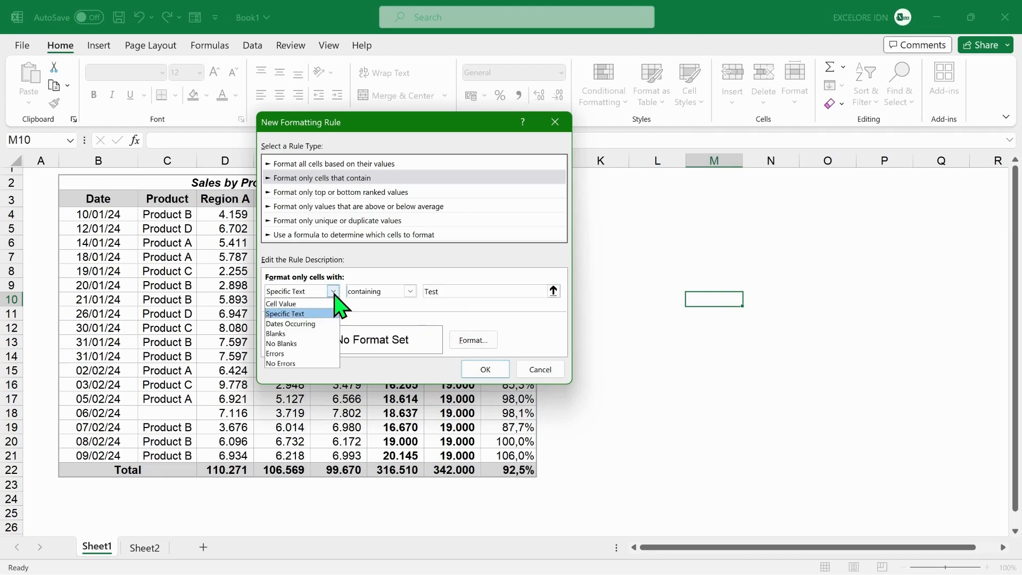
{"action": "left_click", "coordinate": [311, 322]}
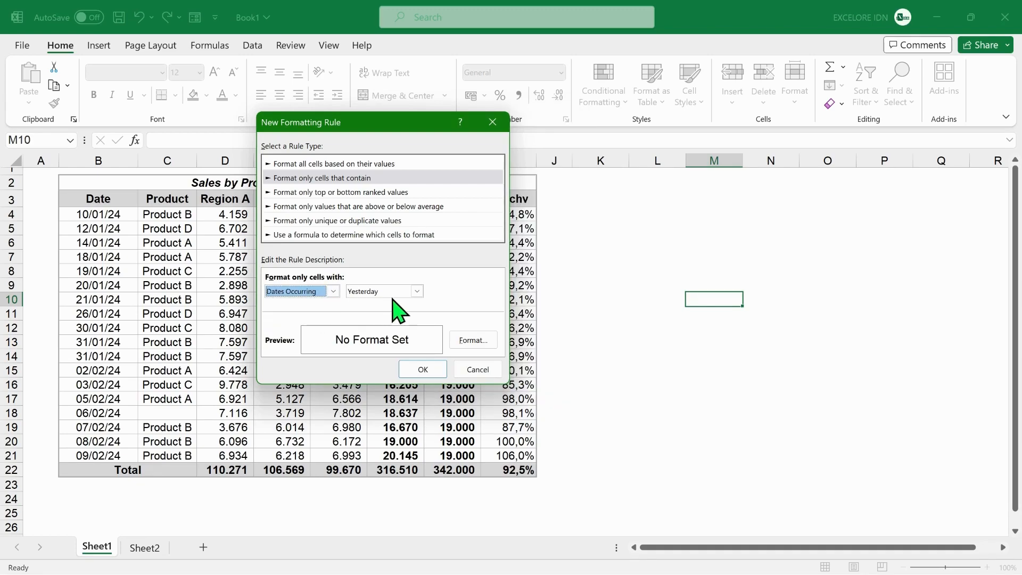
{"action": "left_click", "coordinate": [419, 291]}
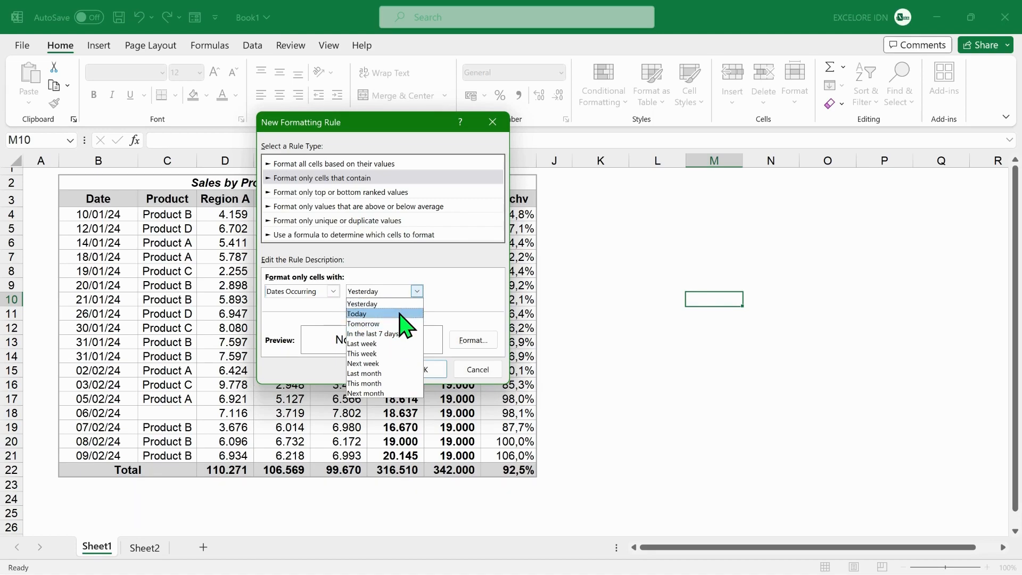
{"action": "left_click", "coordinate": [376, 393]}
- Set the rule to format cells with No Errors and open its cell format settings
{"action": "left_click", "coordinate": [333, 291]}
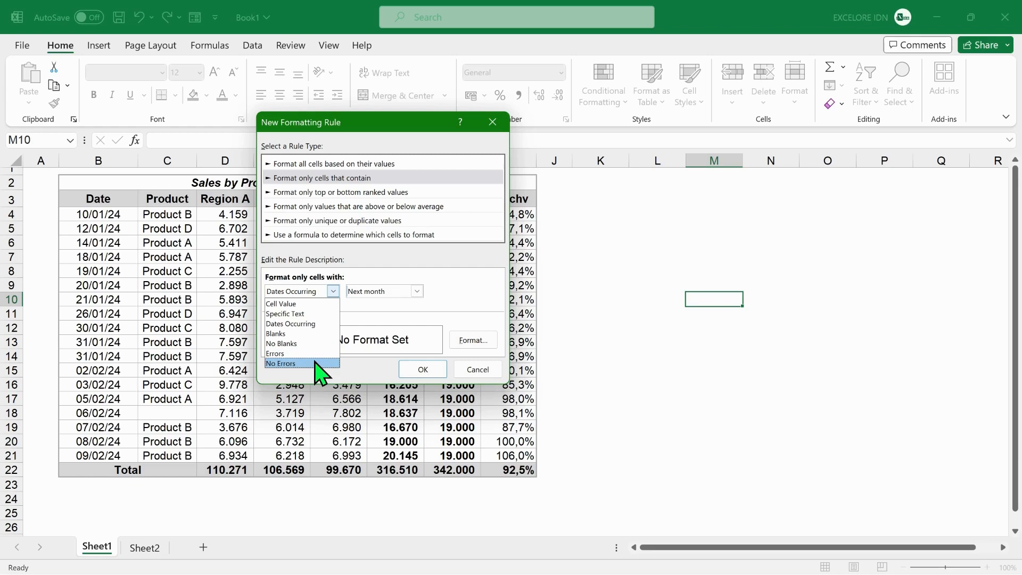
{"action": "left_click", "coordinate": [301, 363]}
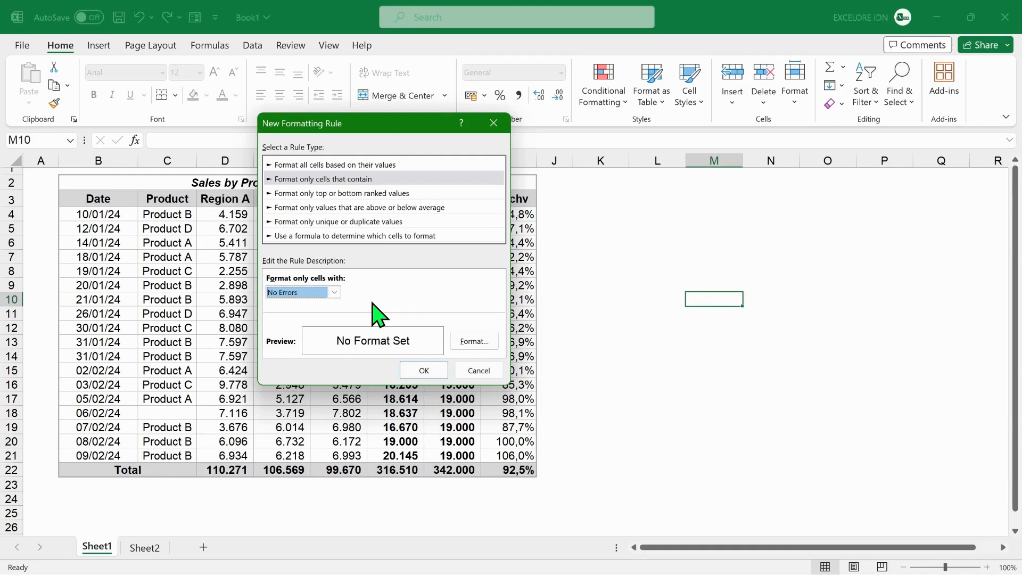
{"action": "left_click", "coordinate": [467, 341]}
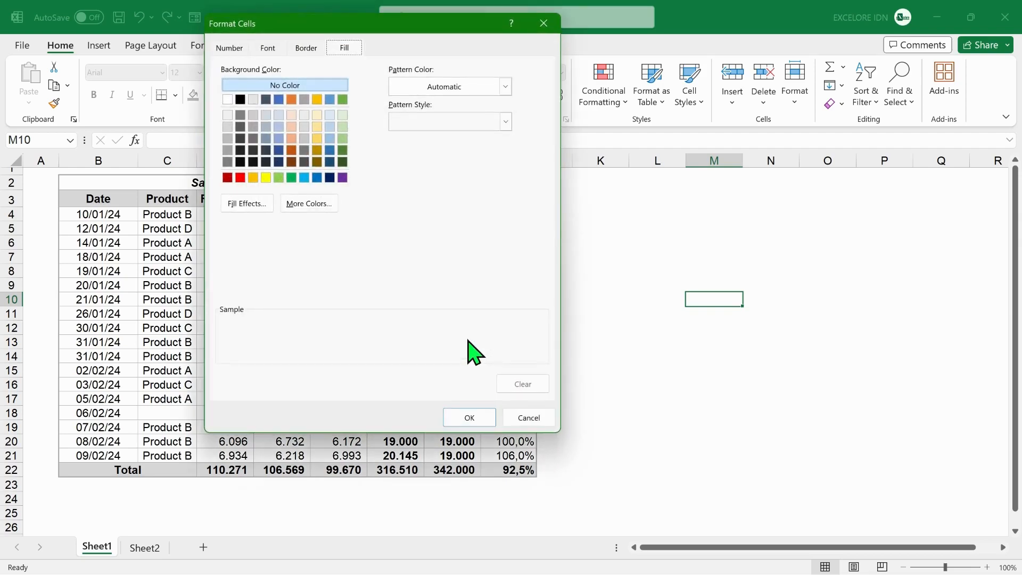
- Examine the number, font, border and fill options available for the rule's cell format
{"action": "left_click_drag", "start_coordinate": [332, 28], "coordinate": [364, 126]}
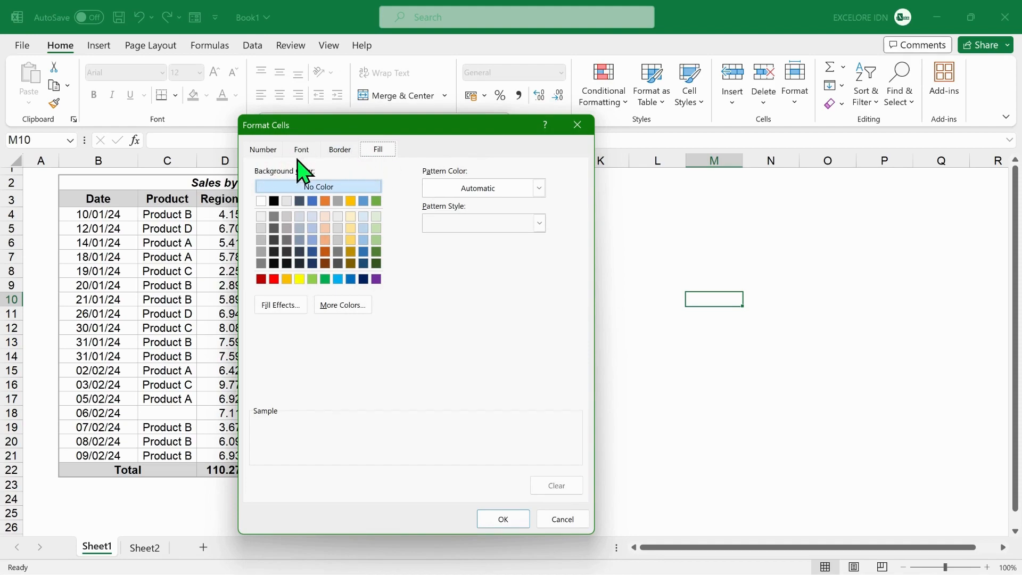
{"action": "left_click", "coordinate": [268, 151]}
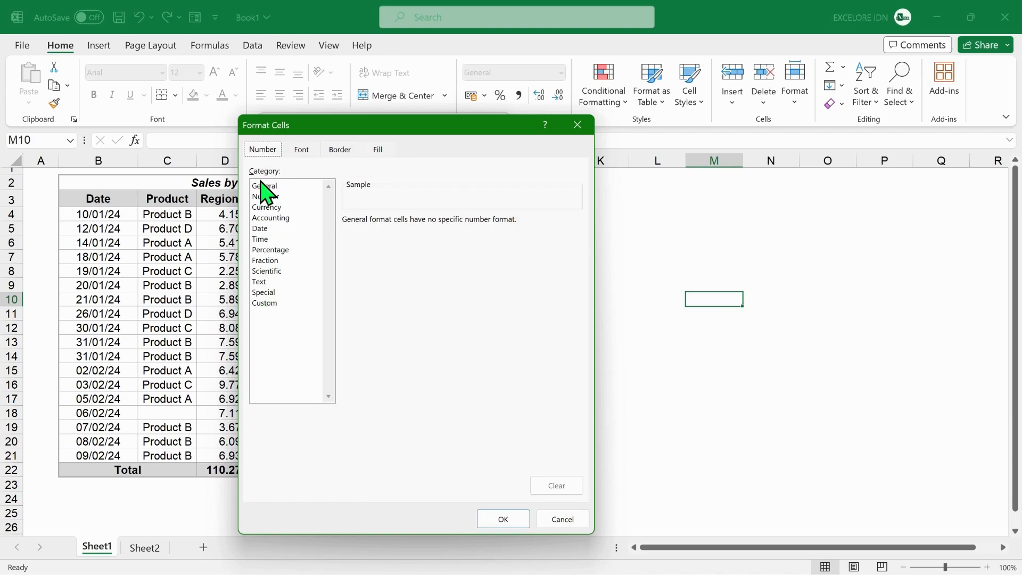
{"action": "left_click", "coordinate": [309, 162]}
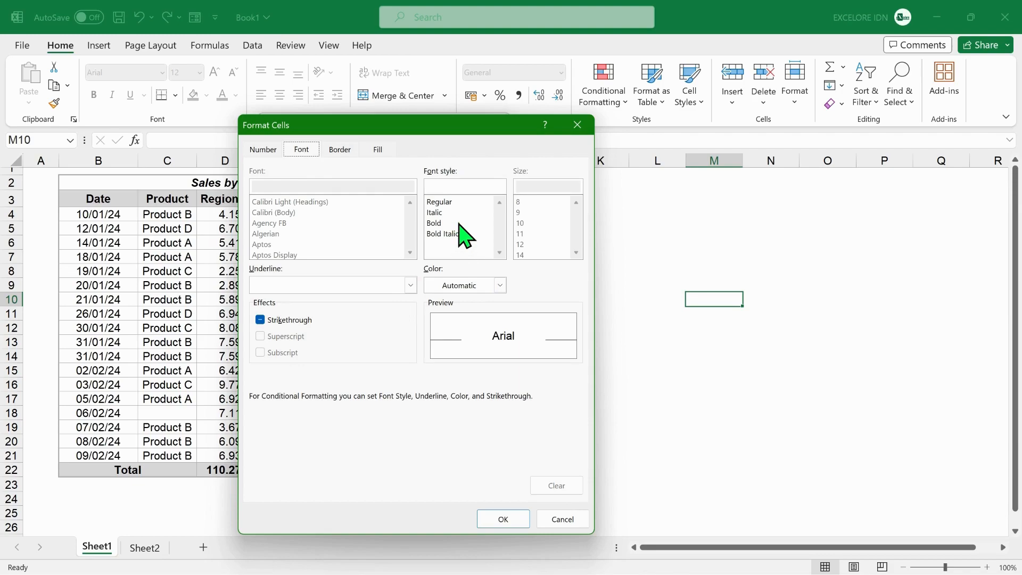
{"action": "left_click", "coordinate": [340, 149]}
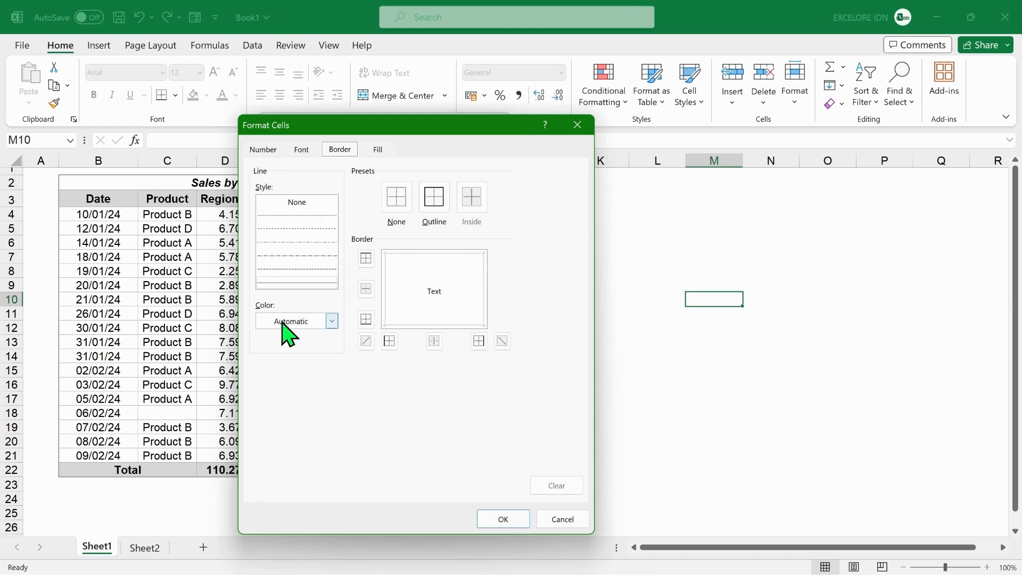
{"action": "left_click", "coordinate": [388, 150]}
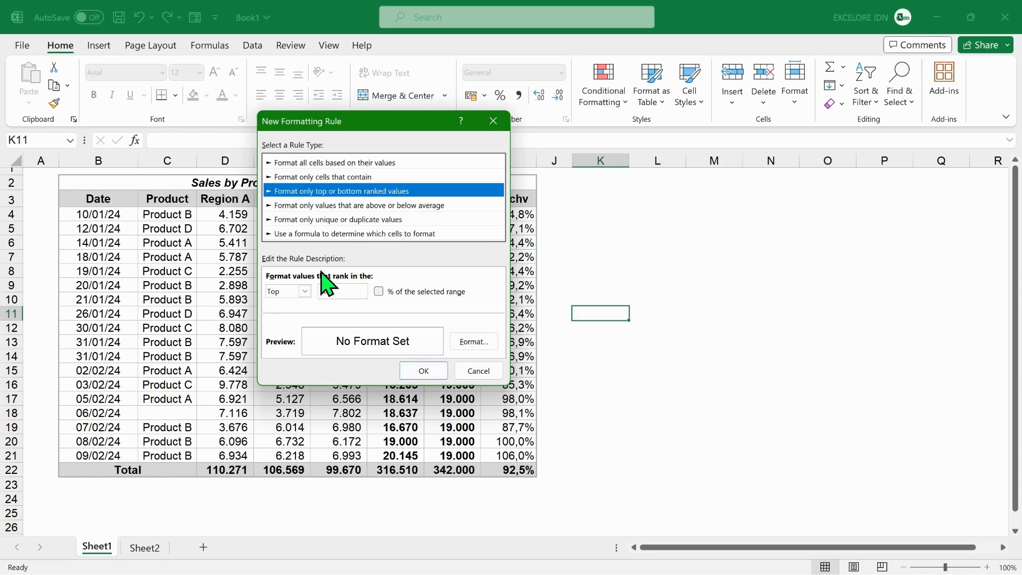
- Review the ranked-values options, Top 10 and percentage of the selected range, and the above or below average conditions
{"action": "left_click", "coordinate": [305, 292]}
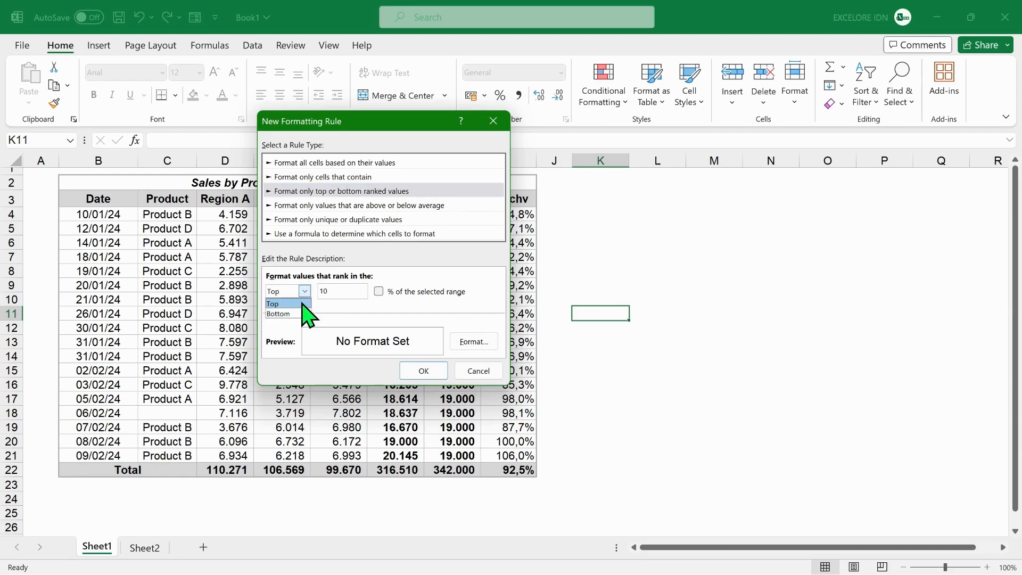
{"action": "left_click", "coordinate": [295, 304]}
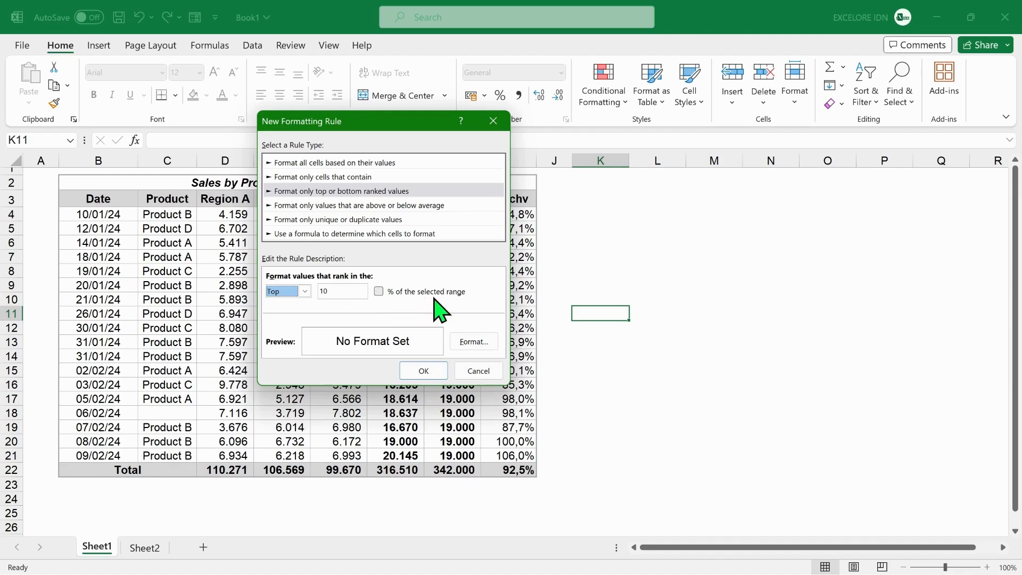
{"action": "left_click", "coordinate": [378, 292]}
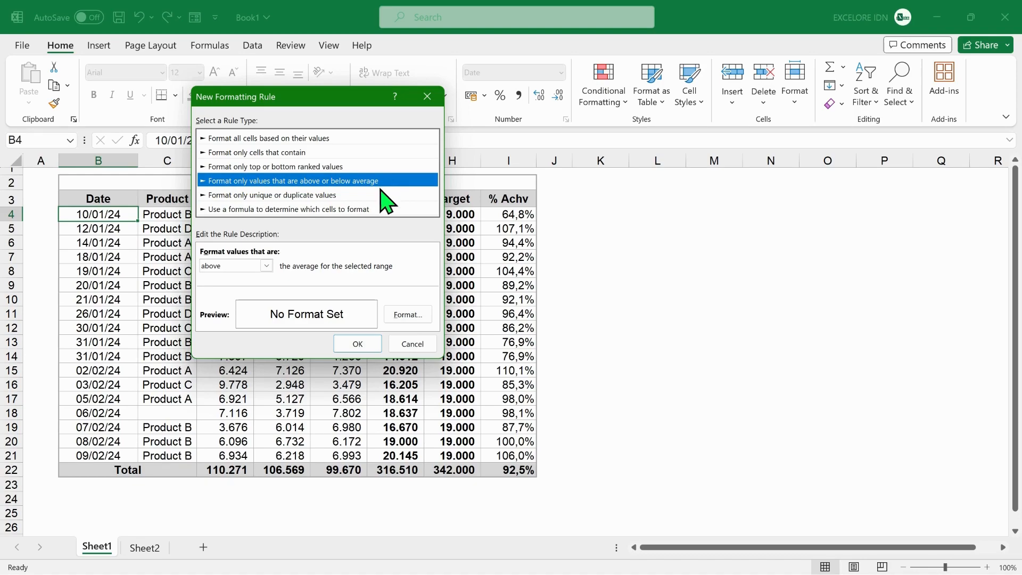
{"action": "left_click", "coordinate": [266, 266]}
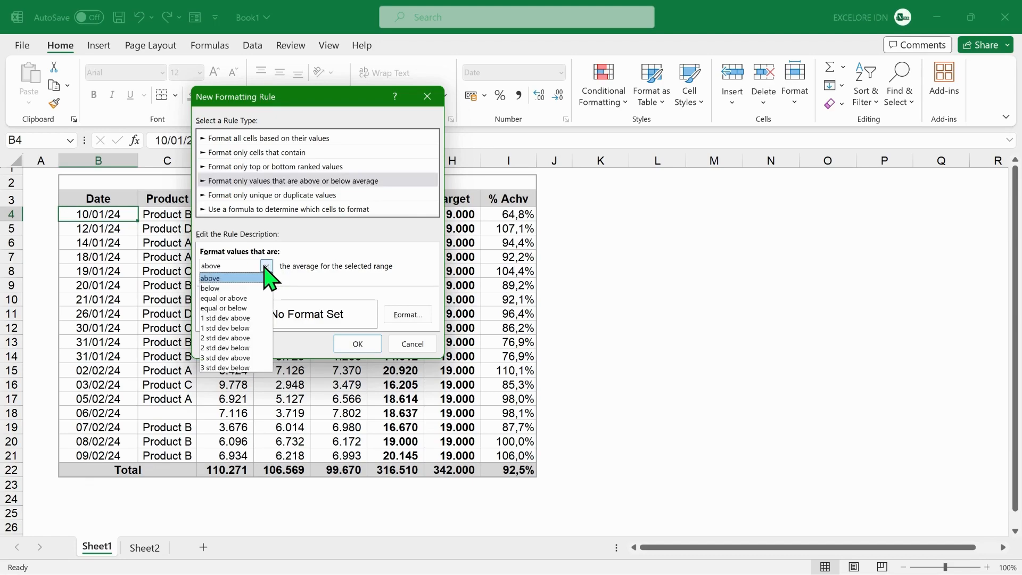
{"action": "left_click", "coordinate": [261, 277]}
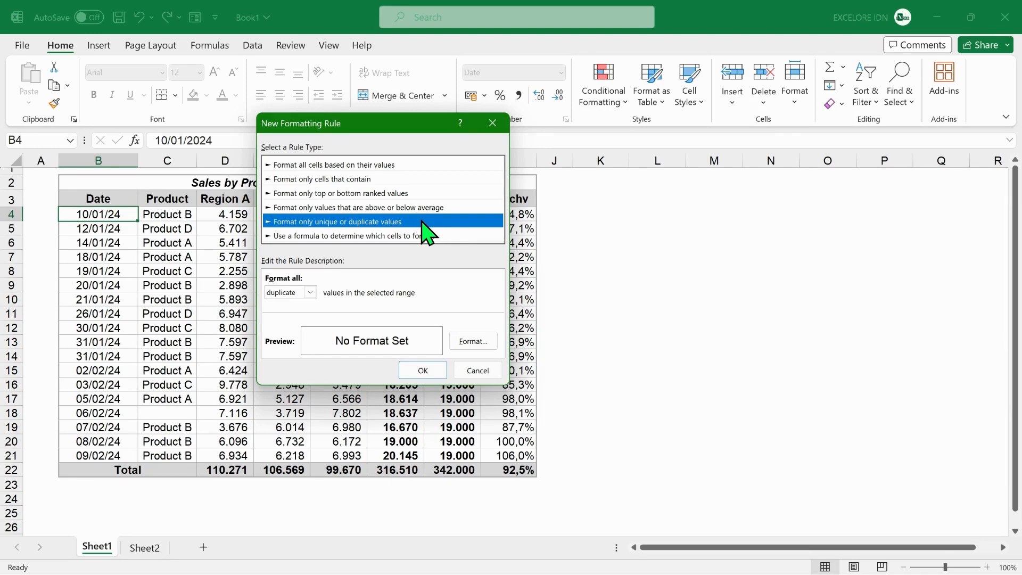
- Review the duplicate or unique values and formula-based rule types, and discard the new rule
{"action": "left_click", "coordinate": [309, 293]}
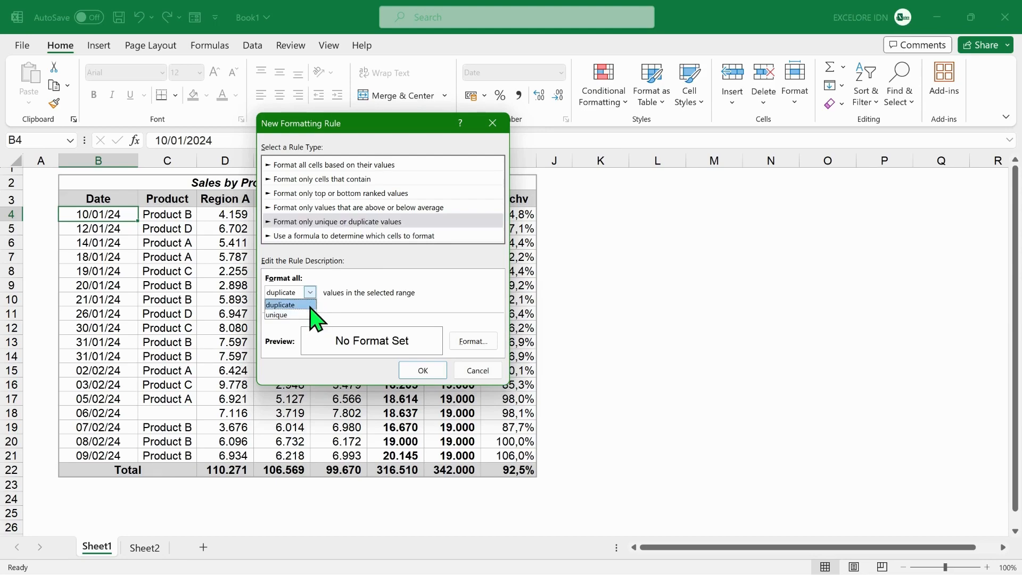
{"action": "left_click", "coordinate": [385, 238]}
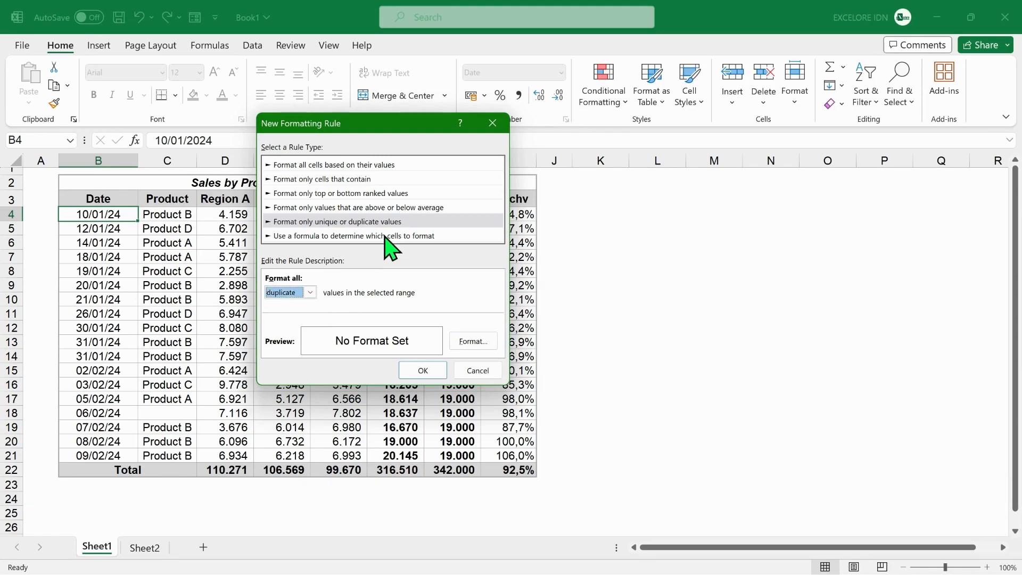
{"action": "left_click", "coordinate": [385, 238]}
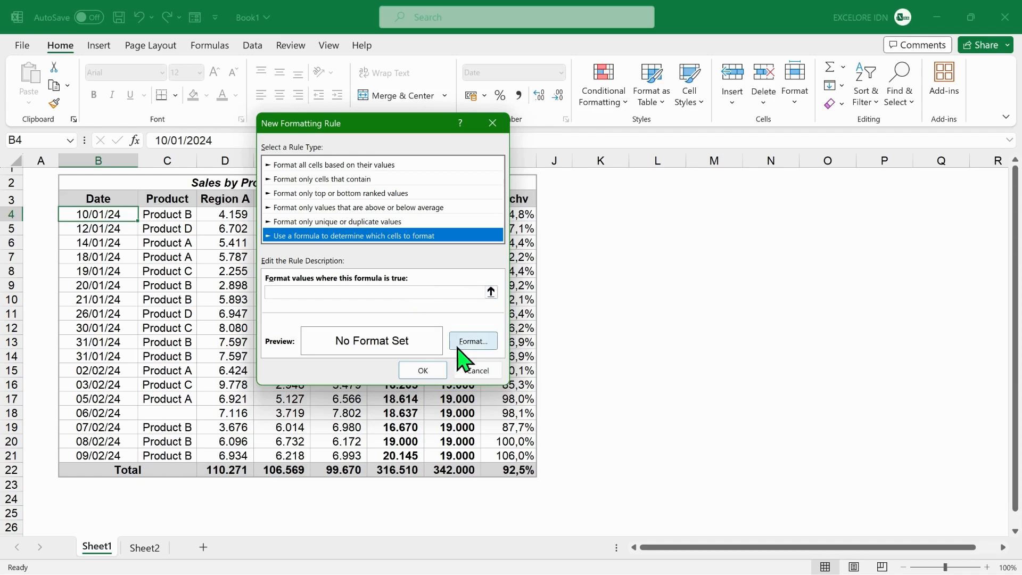
{"action": "left_click", "coordinate": [477, 373]}
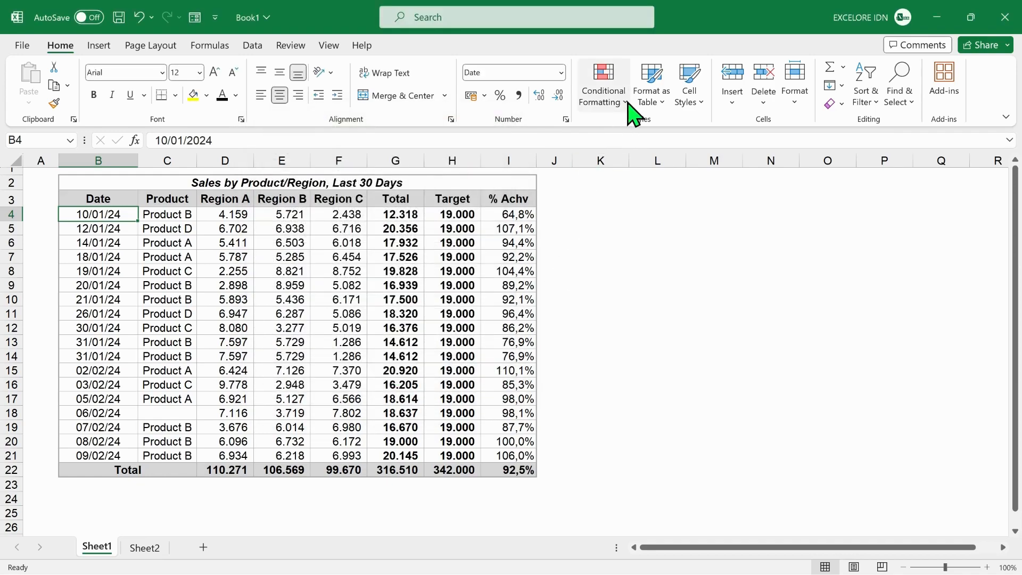
- Examine the preset conditional formatting categories, including the Highlight Cells Rules and the Clear Rules options
{"action": "left_click", "coordinate": [628, 105]}
{"action": "mouse_move", "coordinate": [669, 141]}
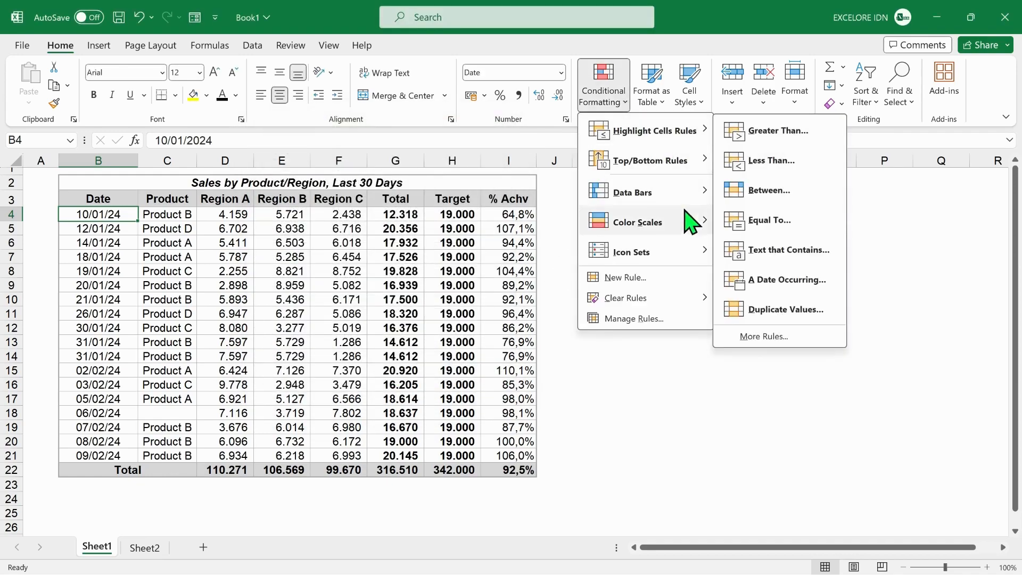
{"action": "mouse_move", "coordinate": [669, 295]}
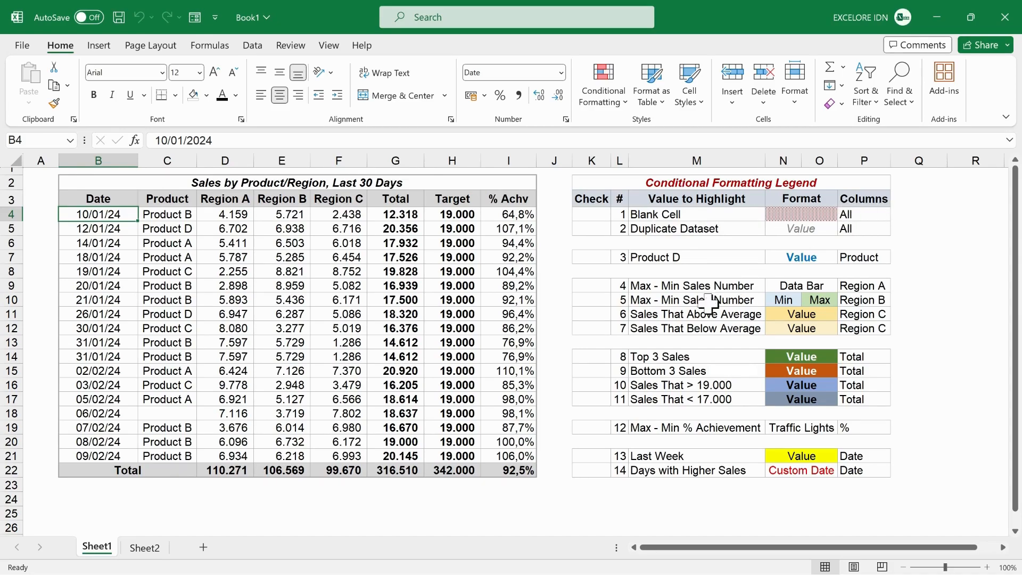
- Start a new conditional formatting rule on B4:I21 that formats only cells containing Blanks
{"action": "left_click", "coordinate": [522, 456], "text": "shift"}
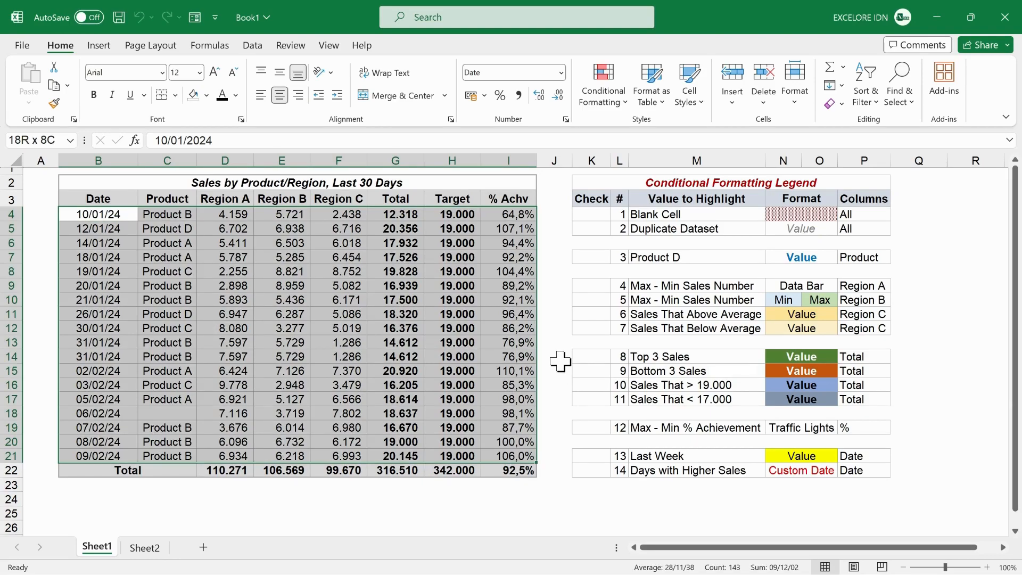
{"action": "key", "text": "alt+h"}
{"action": "key", "text": "l"}
{"action": "key", "text": "n"}
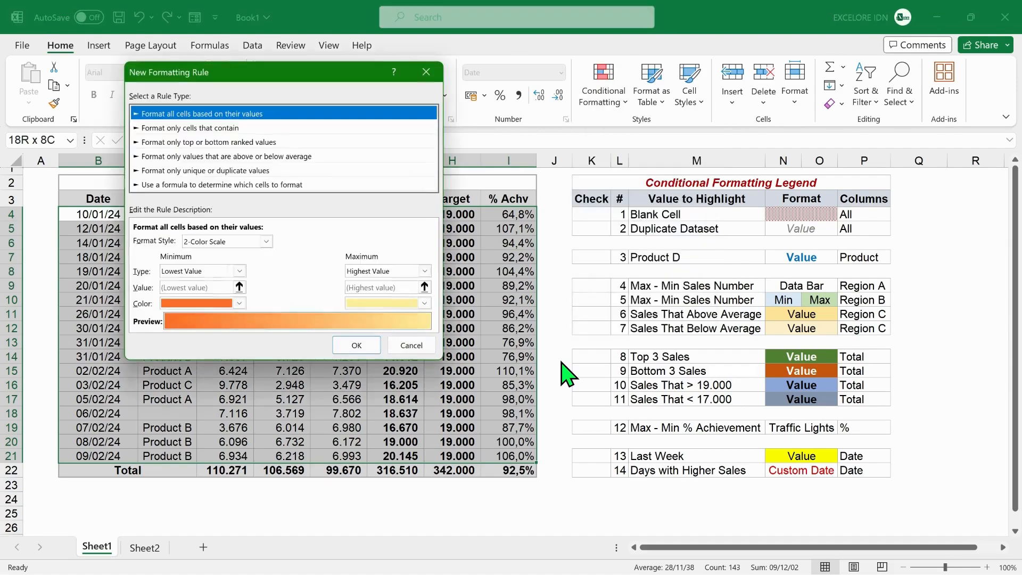
{"action": "left_click", "coordinate": [212, 129]}
{"action": "left_click", "coordinate": [201, 241]}
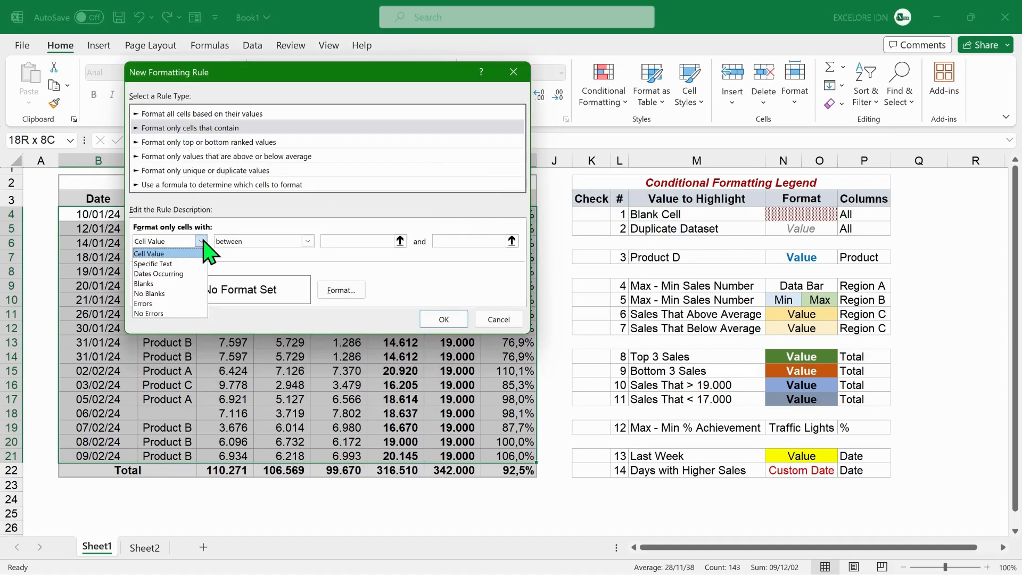
{"action": "left_click", "coordinate": [169, 285]}
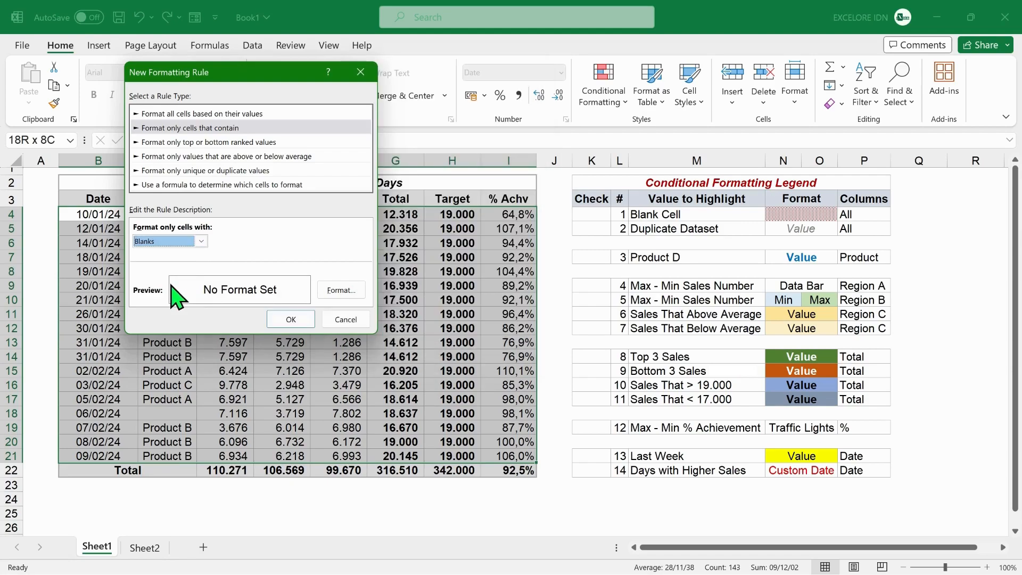
- Apply the blank-cell rule with a dark red dotted pattern fill and save the workbook
{"action": "left_click", "coordinate": [341, 290]}
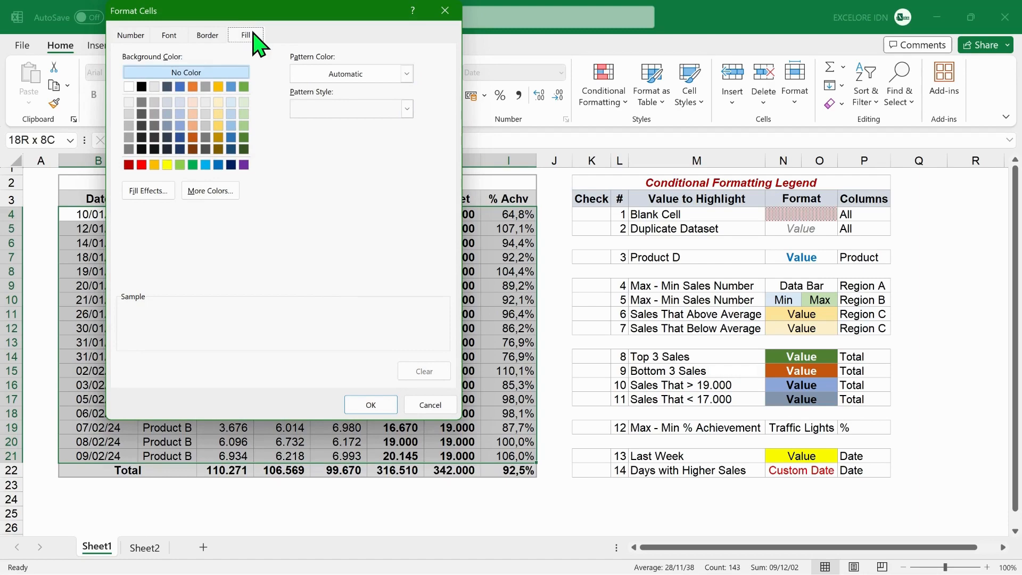
{"action": "left_click", "coordinate": [407, 73]}
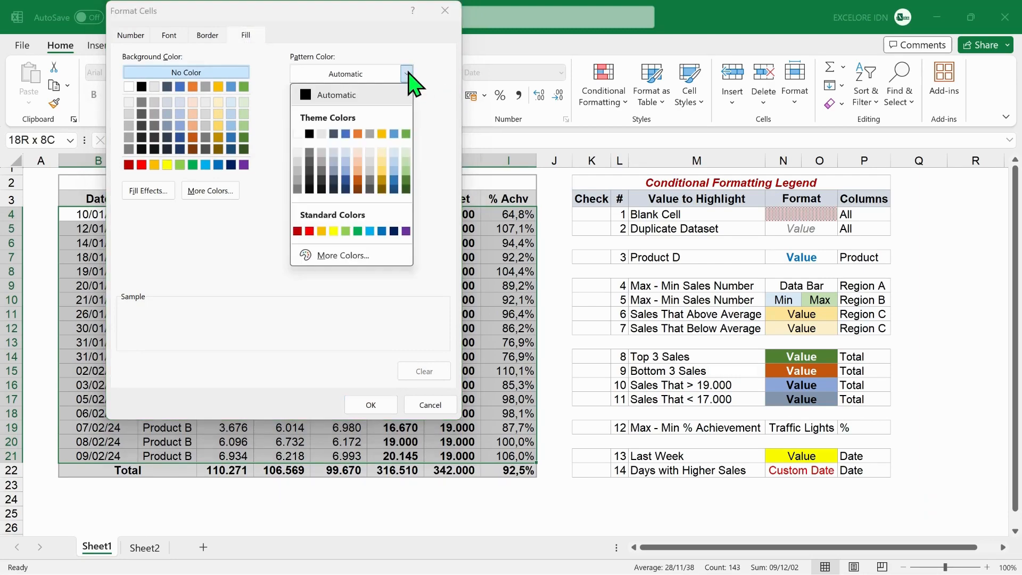
{"action": "left_click", "coordinate": [297, 230]}
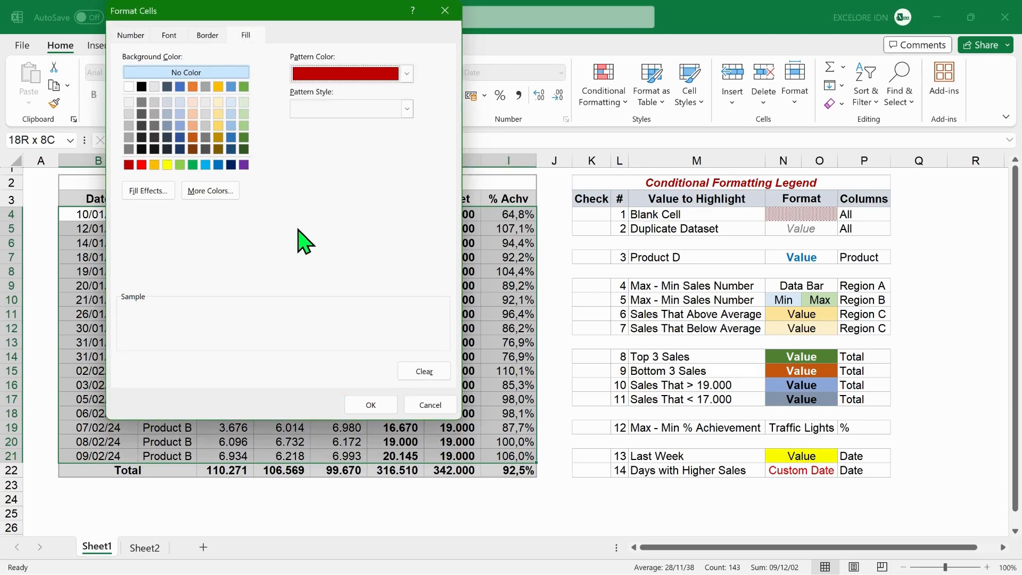
{"action": "left_click", "coordinate": [406, 110]}
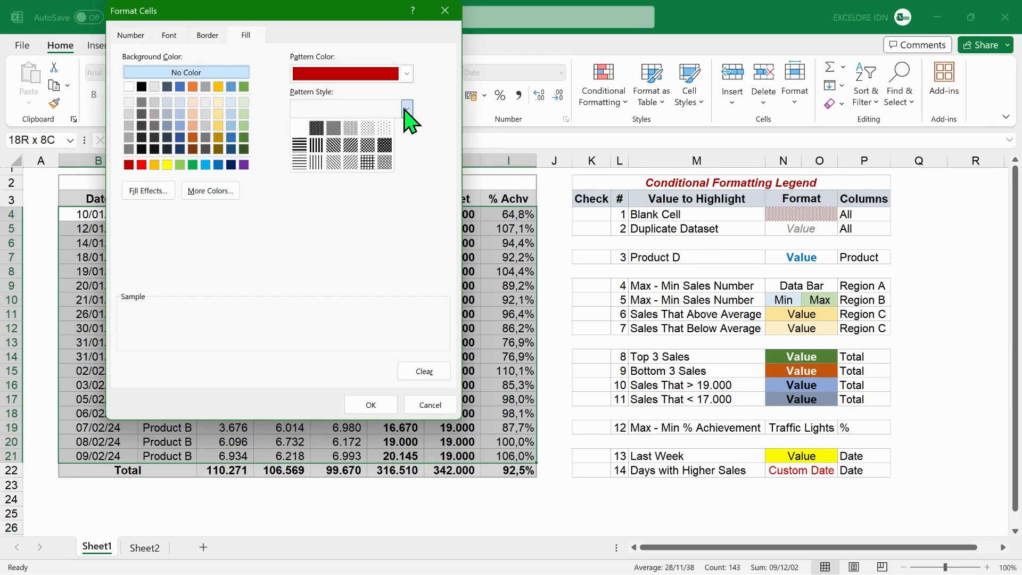
{"action": "left_click", "coordinate": [351, 129]}
{"action": "left_click", "coordinate": [369, 404]}
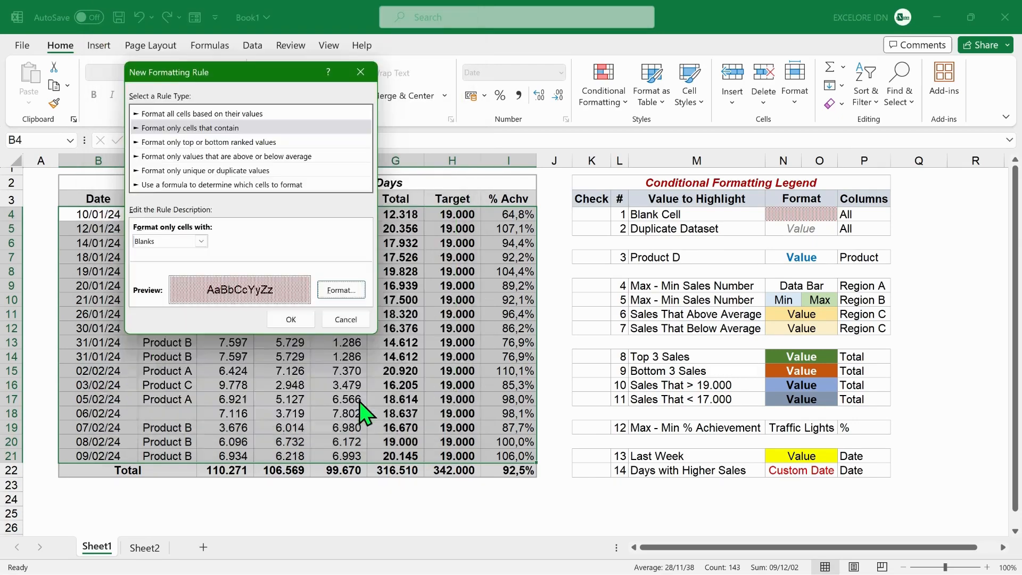
{"action": "left_click", "coordinate": [290, 320]}
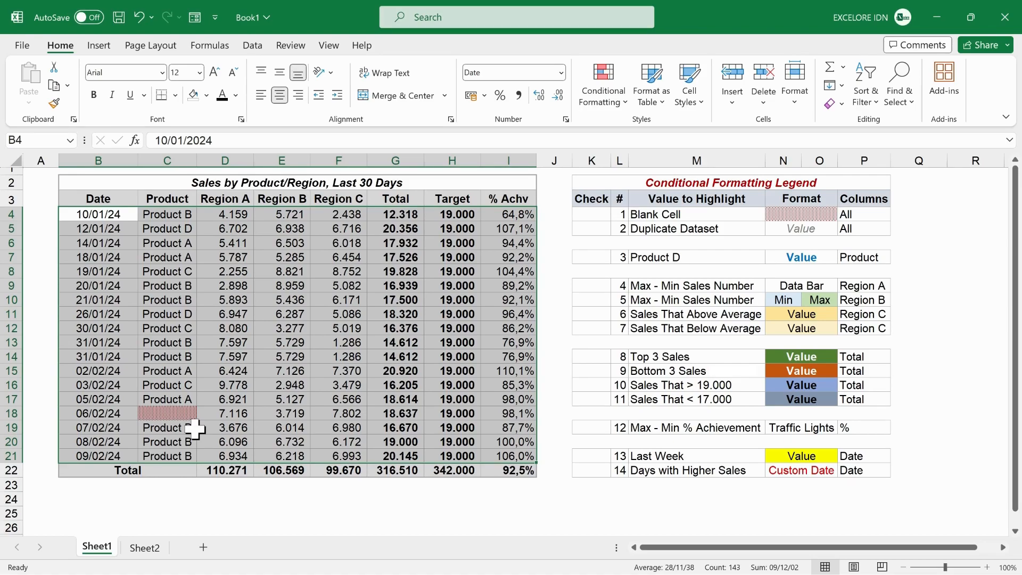
{"action": "key", "text": "ctrl+s"}
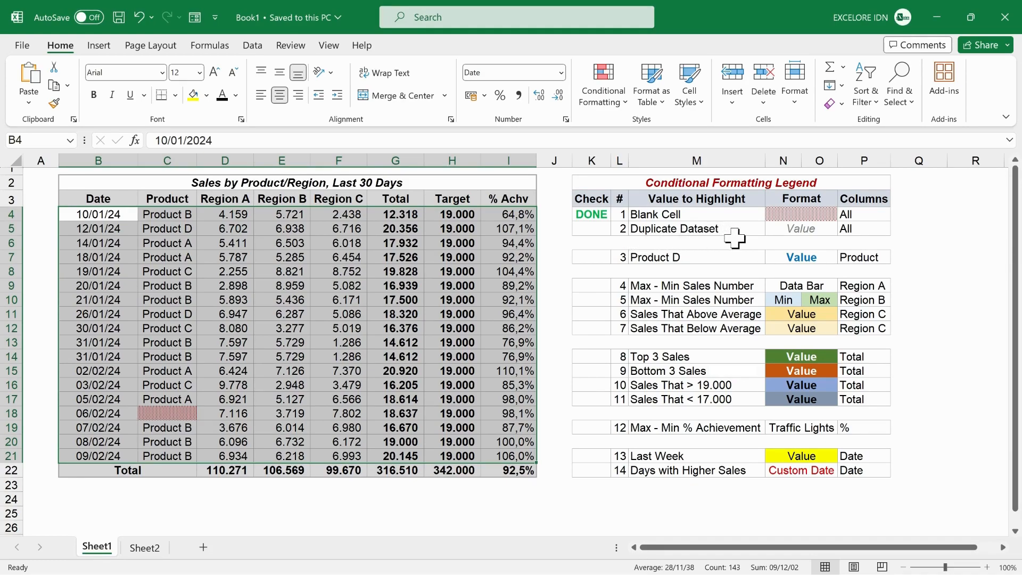
- Start a new conditional formatting rule on the selected data range for duplicate values
{"action": "key", "text": "alt+h"}
{"action": "key", "text": "l"}
{"action": "key", "text": "n"}
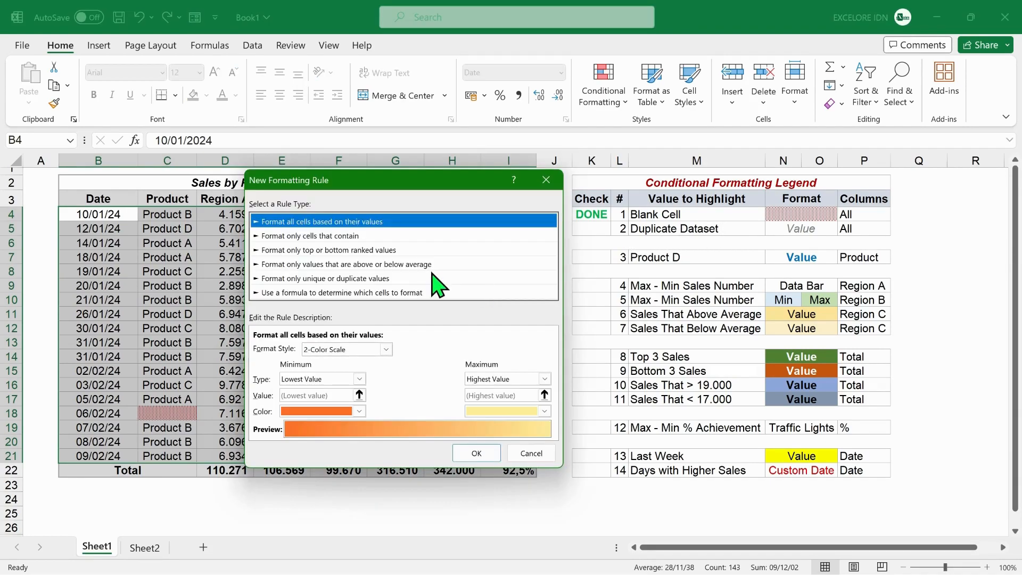
{"action": "left_click", "coordinate": [385, 279]}
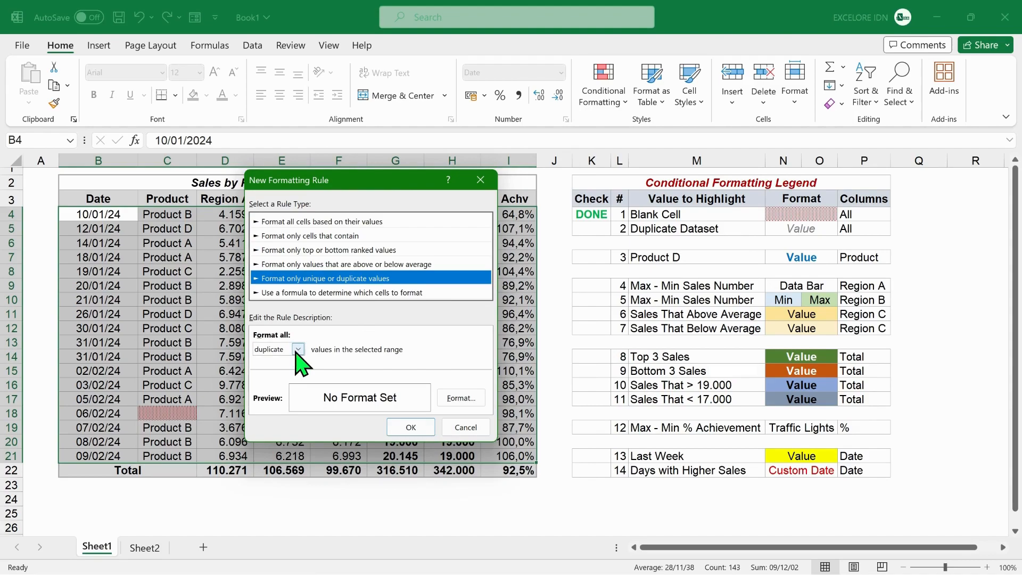
- Format the duplicate values with an italic gray font and apply the rule
{"action": "left_click", "coordinate": [461, 399]}
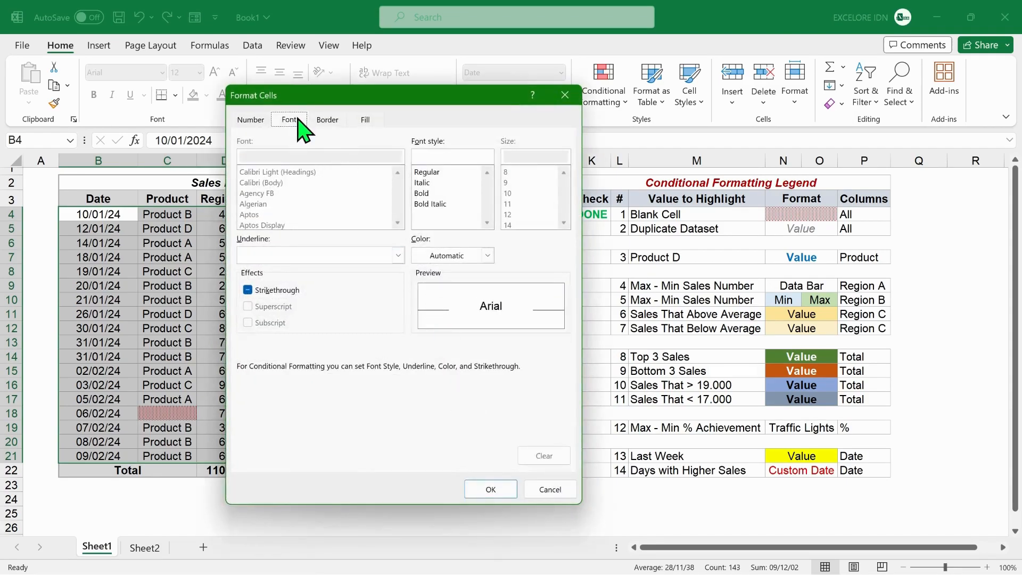
{"action": "left_click", "coordinate": [427, 183]}
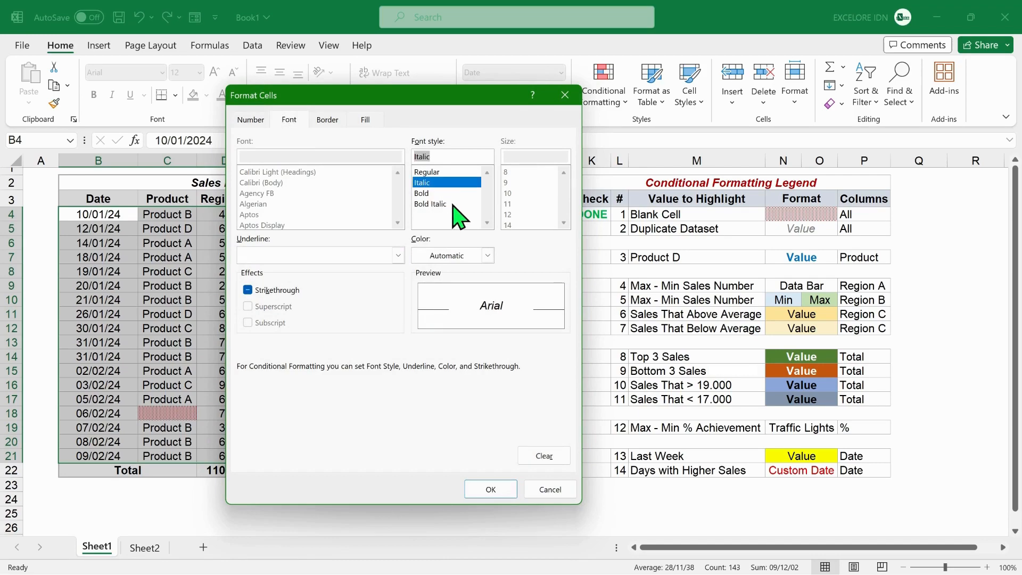
{"action": "left_click", "coordinate": [487, 255]}
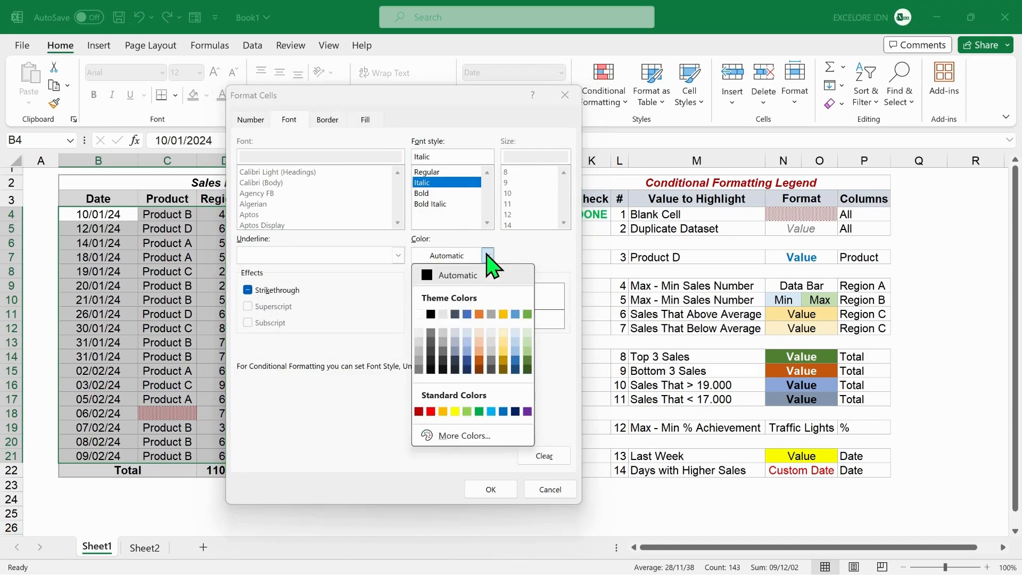
{"action": "left_click", "coordinate": [418, 369]}
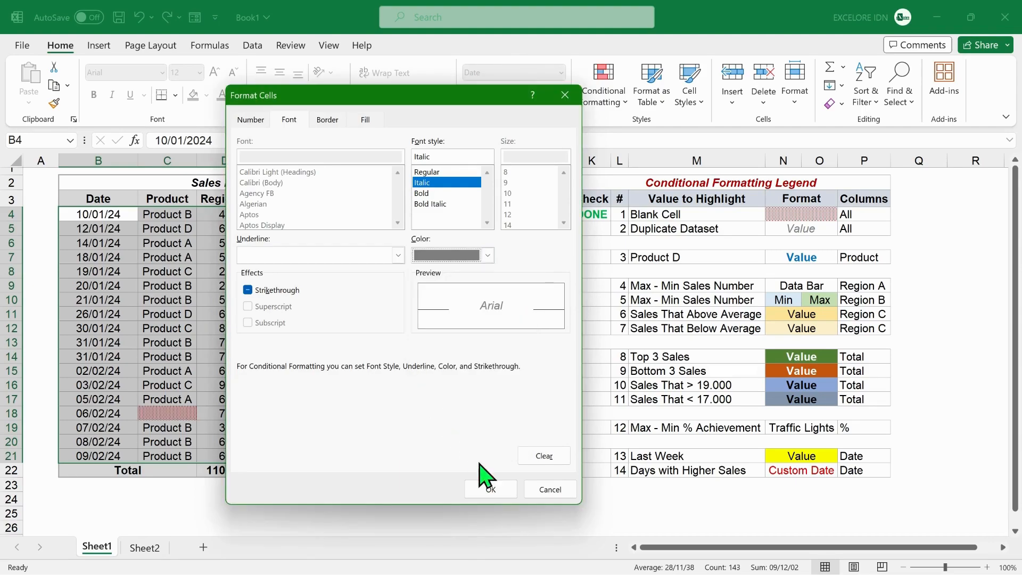
{"action": "left_click", "coordinate": [489, 491]}
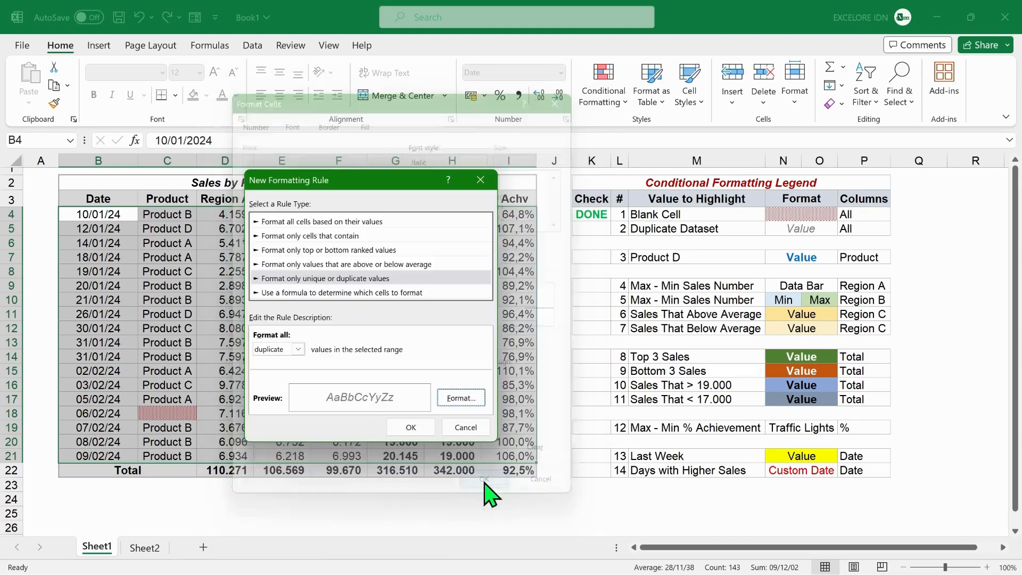
{"action": "left_click", "coordinate": [417, 430]}
{"action": "left_click", "coordinate": [696, 228]}
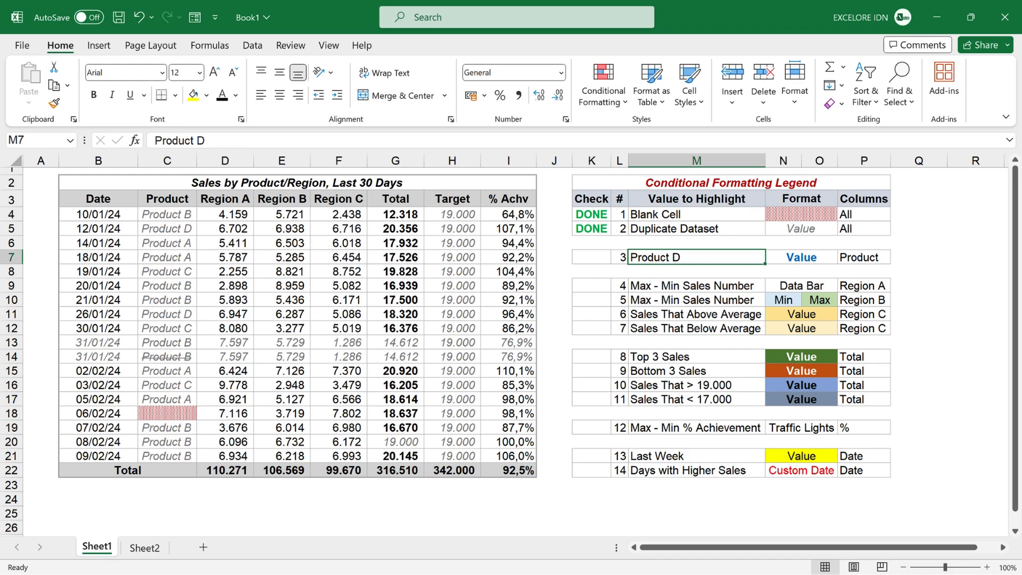
- Start a new conditional formatting rule on the Product column C4:C21 for cell values equal to Product D
{"action": "left_click_drag", "start_coordinate": [167, 214], "coordinate": [167, 455]}
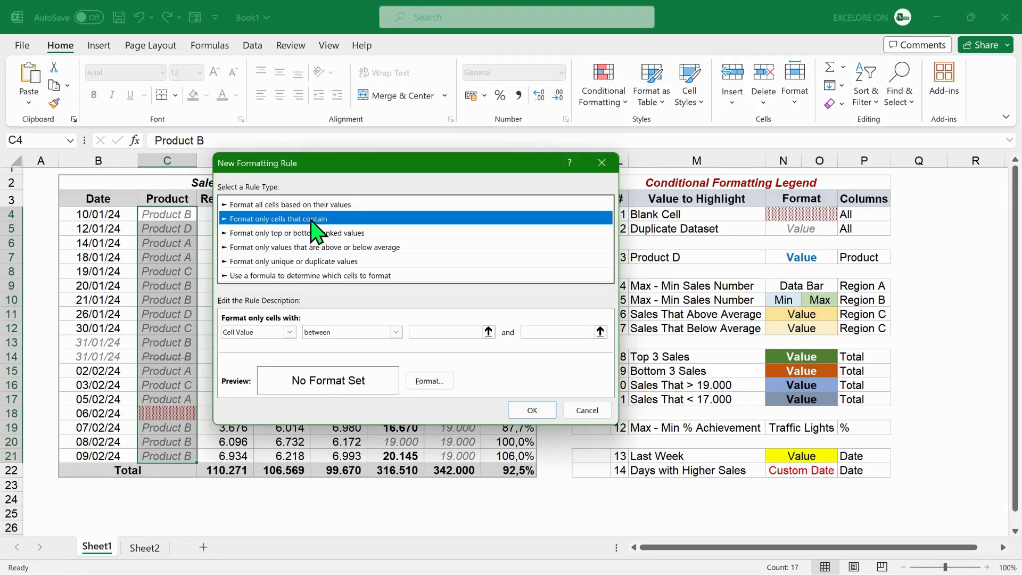
{"action": "left_click", "coordinate": [290, 332]}
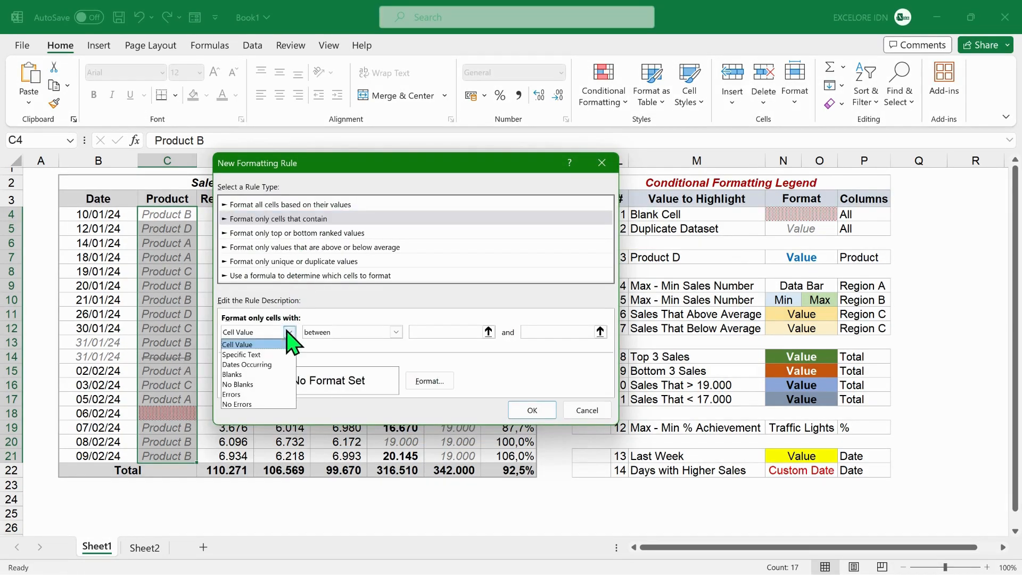
{"action": "left_click", "coordinate": [270, 344]}
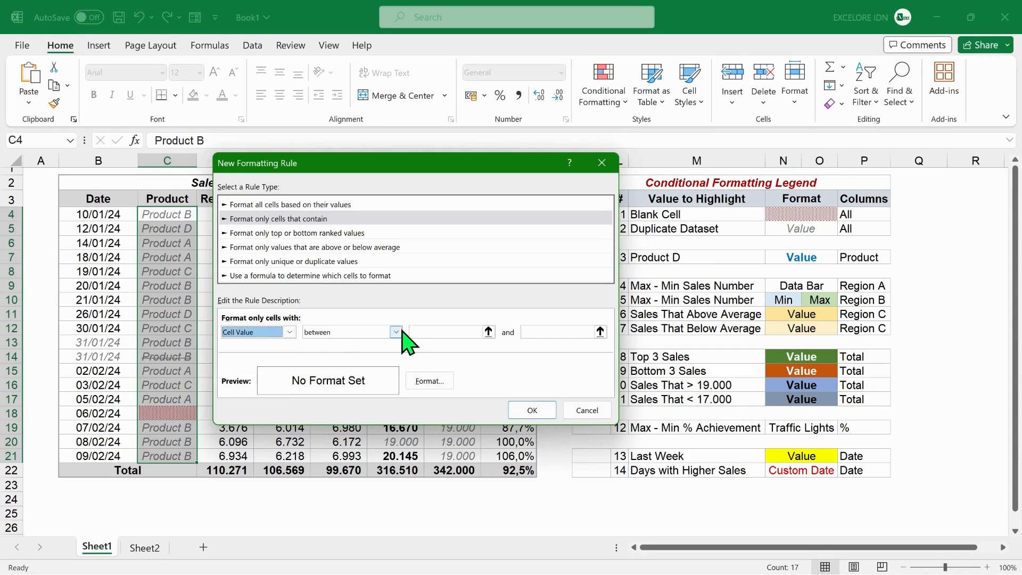
{"action": "left_click", "coordinate": [401, 331]}
{"action": "left_click", "coordinate": [372, 364]}
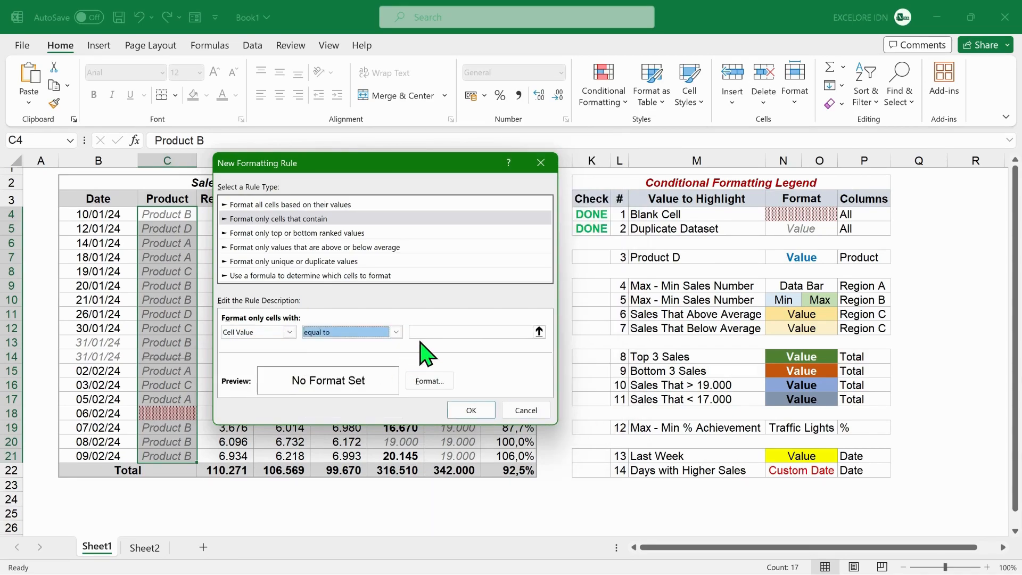
{"action": "left_click", "coordinate": [431, 331]}
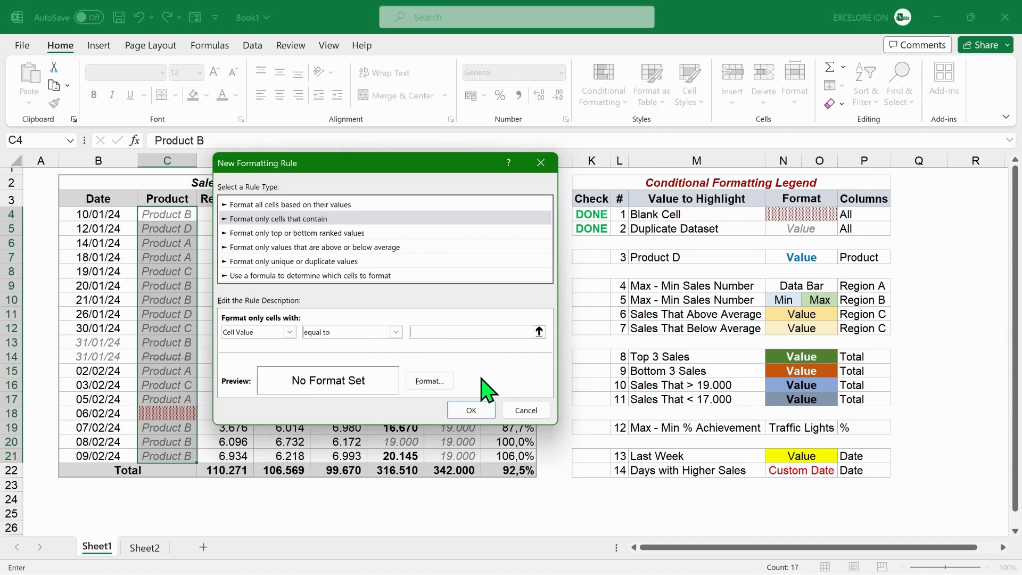
{"action": "type", "text": "Produc"}
{"action": "type", "text": "t B"}
- Format the Product D matches with a bold blue font and apply the rule
{"action": "left_click", "coordinate": [430, 381]}
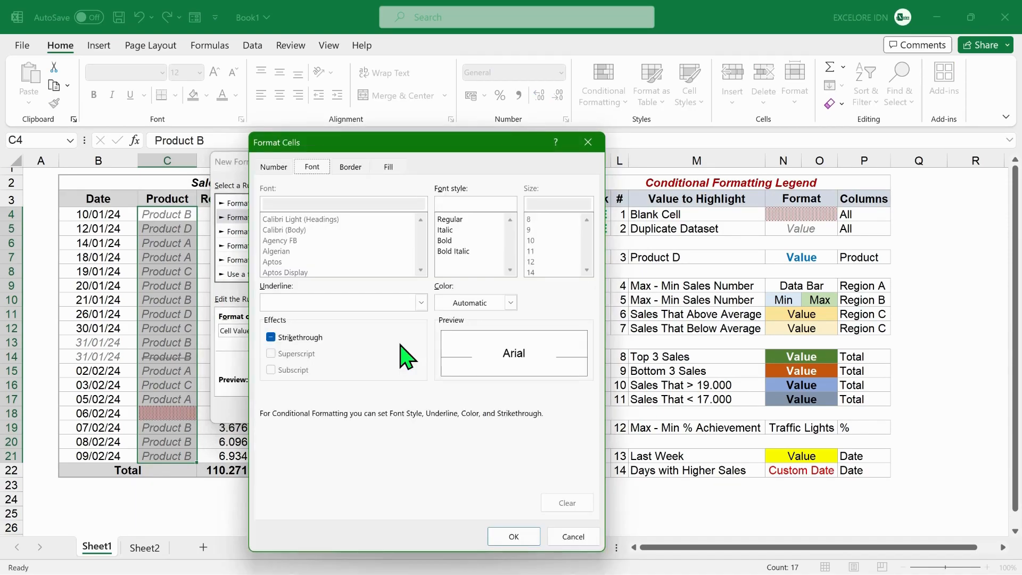
{"action": "left_click", "coordinate": [446, 241]}
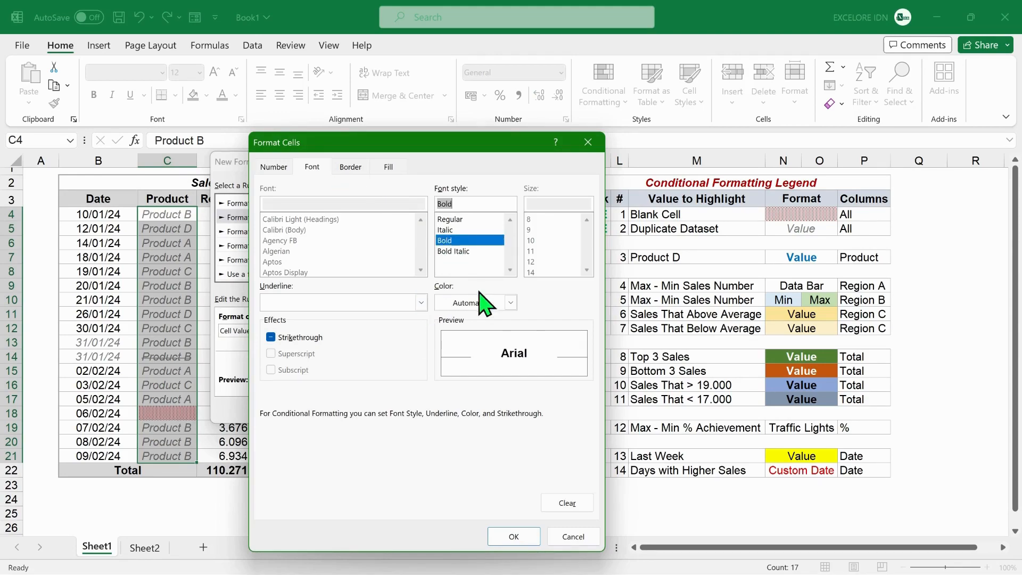
{"action": "left_click", "coordinate": [511, 302]}
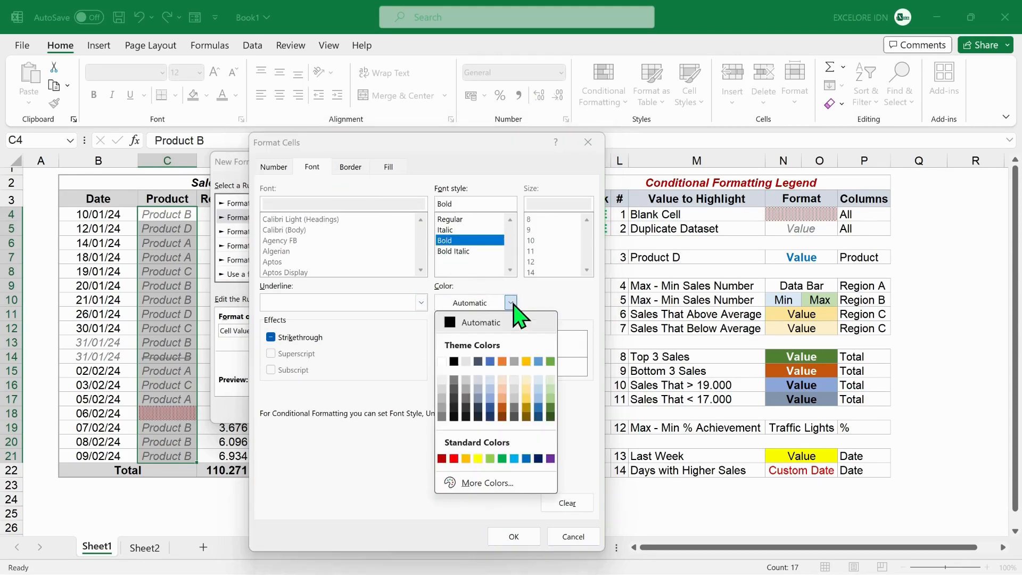
{"action": "left_click", "coordinate": [526, 458]}
{"action": "left_click", "coordinate": [502, 537]}
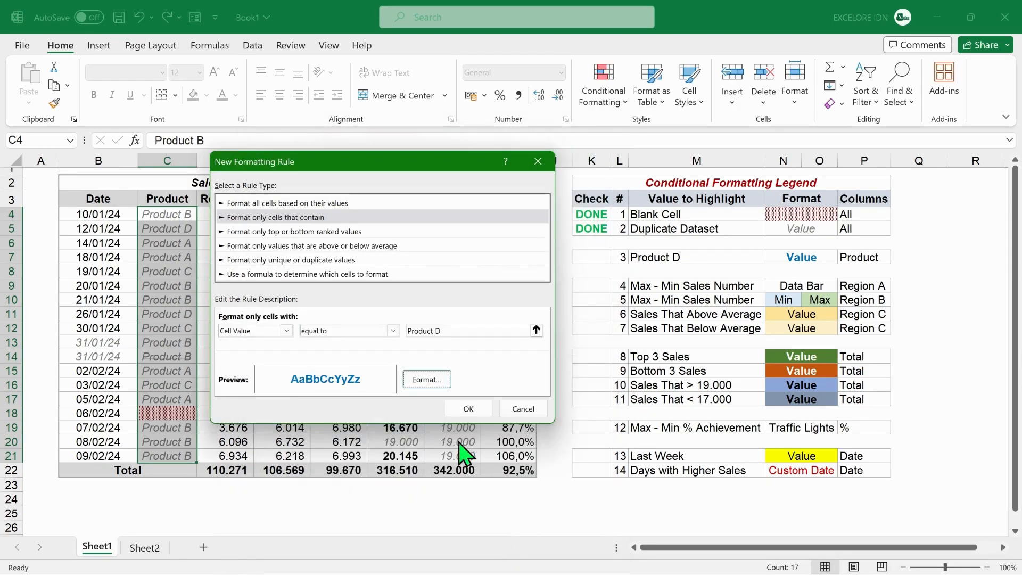
{"action": "left_click", "coordinate": [468, 407]}
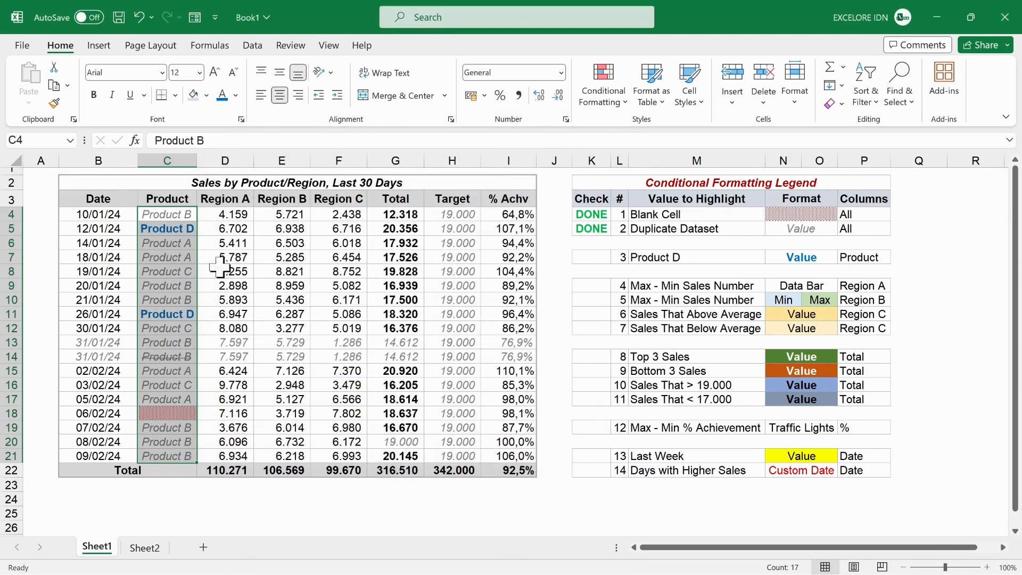
- Set up a Data Bar rule on the Region A values D4:D21 with Lowest Value as minimum and Highest Value as maximum
{"action": "left_click", "coordinate": [202, 229]}
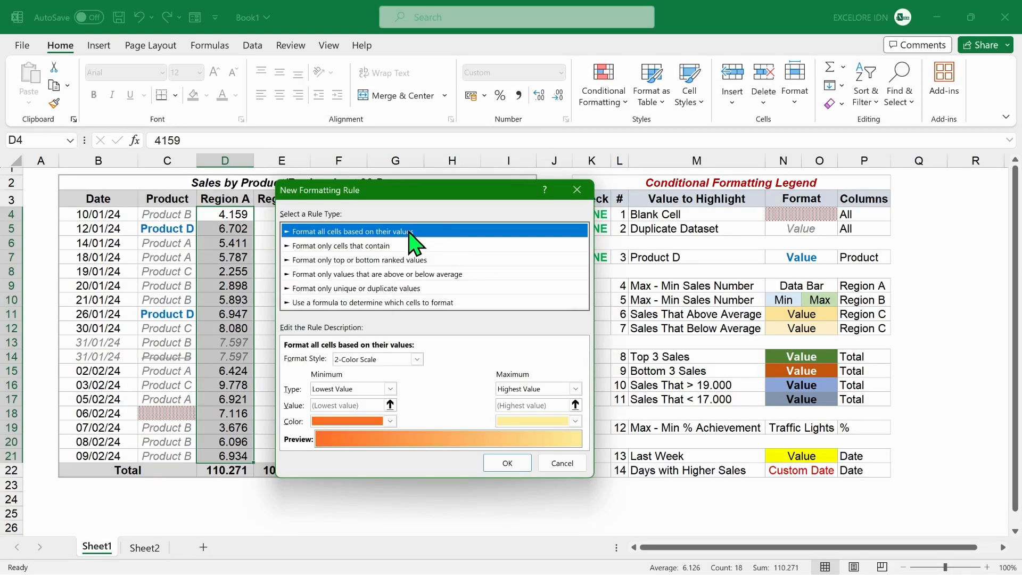
{"action": "left_click", "coordinate": [417, 359]}
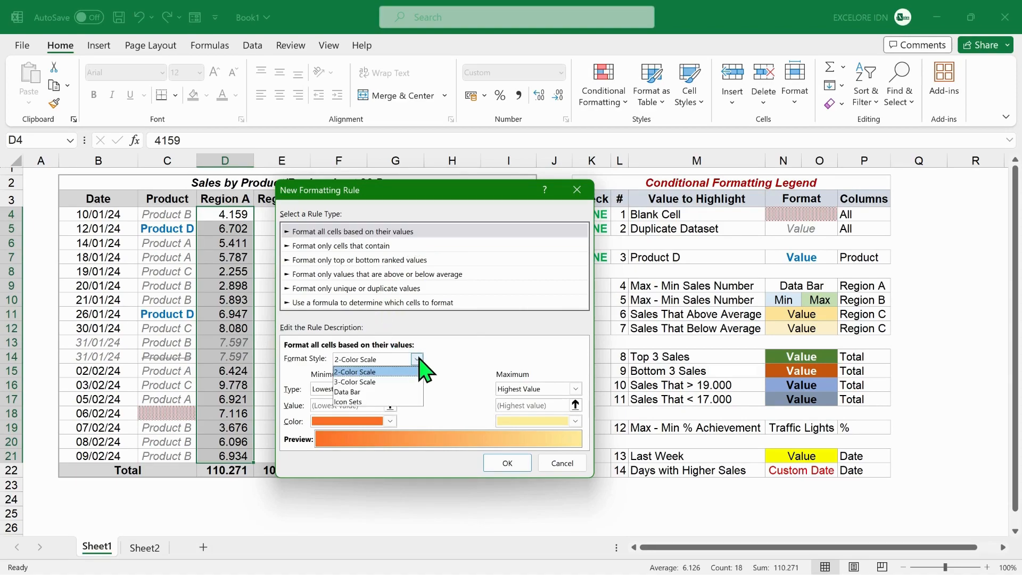
{"action": "left_click", "coordinate": [372, 393]}
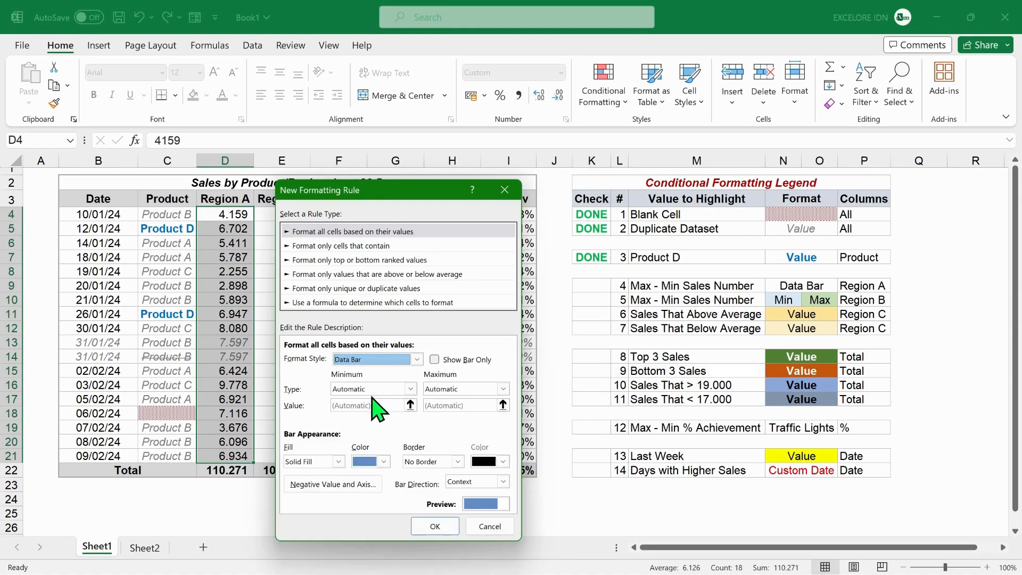
{"action": "left_click", "coordinate": [408, 391]}
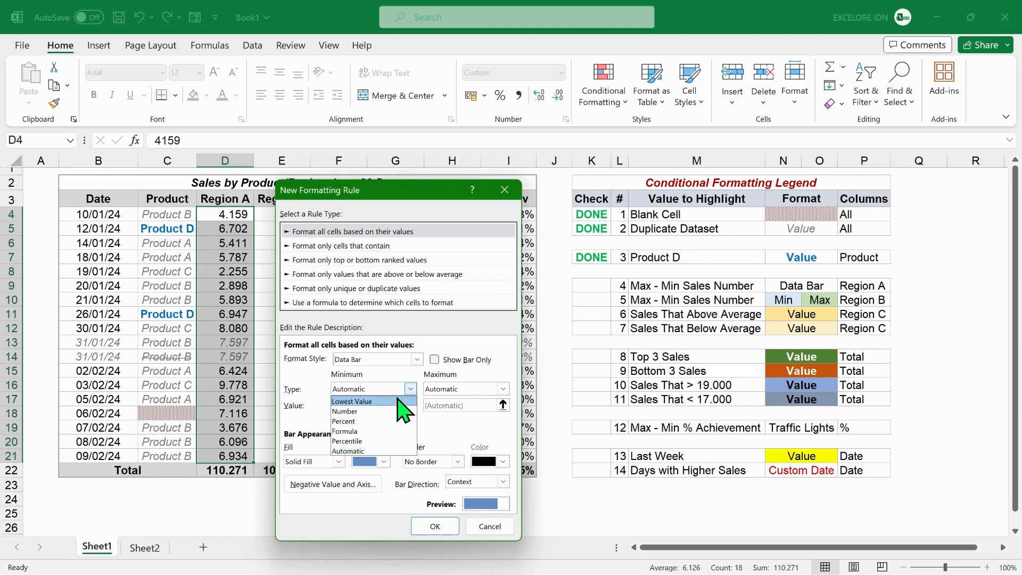
{"action": "left_click", "coordinate": [397, 401]}
{"action": "left_click", "coordinate": [500, 390]}
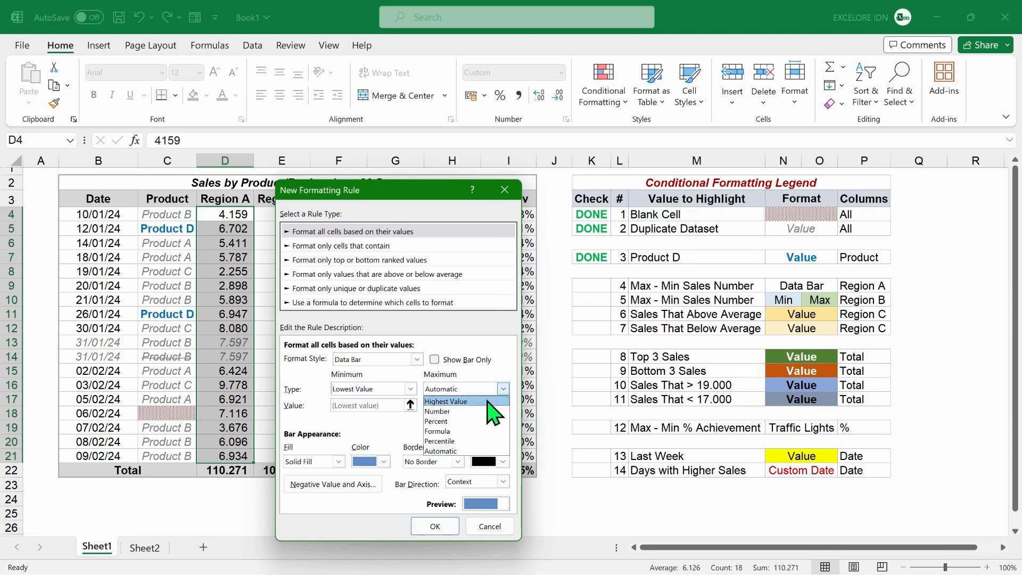
{"action": "left_click", "coordinate": [485, 402]}
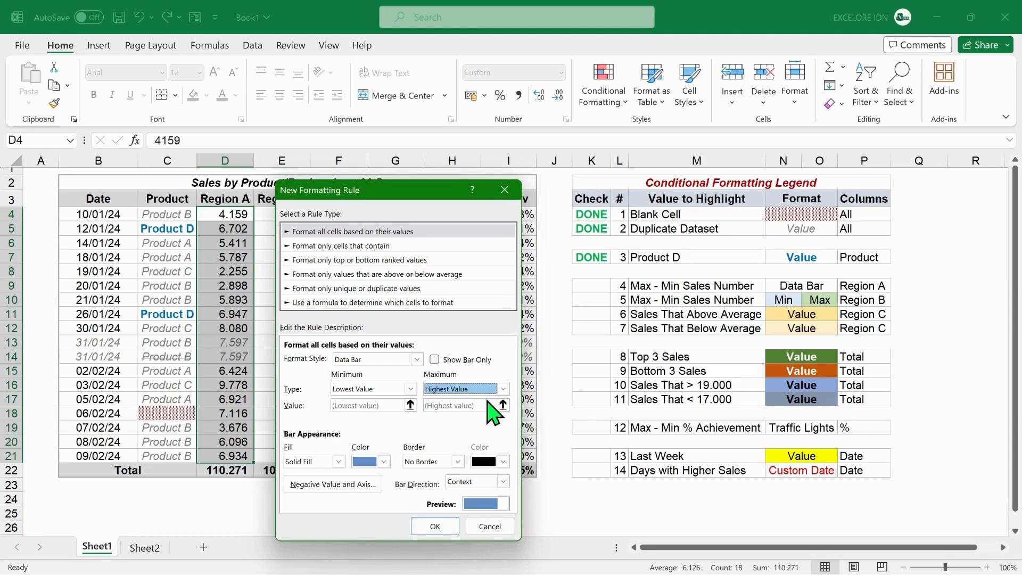
- Give the Region A data bars a light green solid fill and apply the rule
{"action": "left_click", "coordinate": [337, 463]}
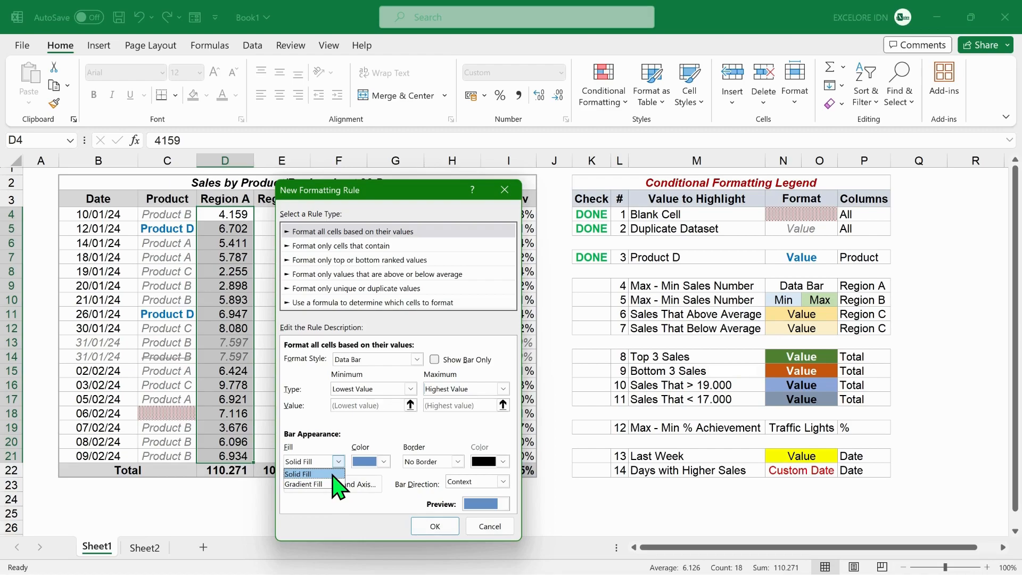
{"action": "left_click", "coordinate": [333, 474]}
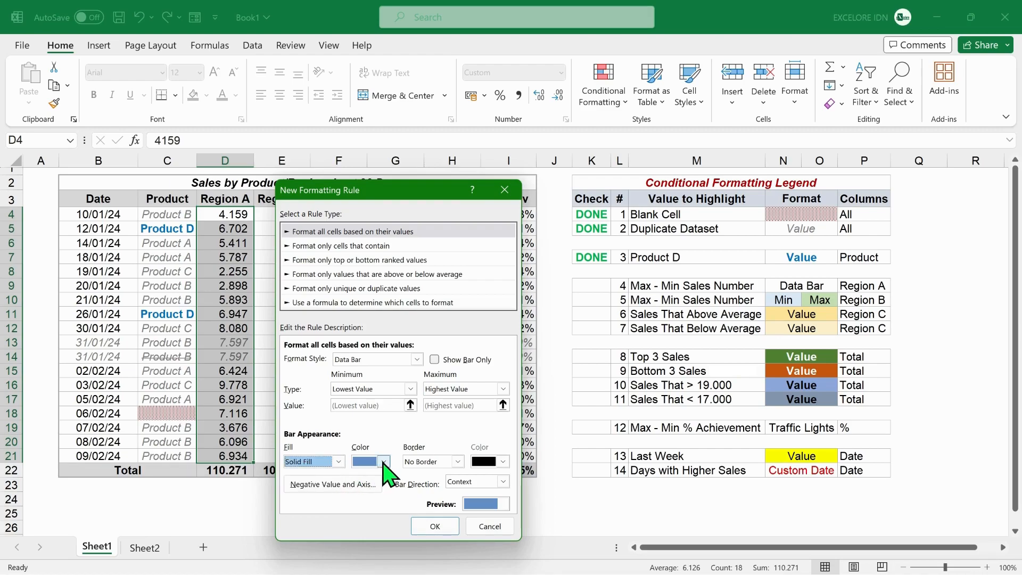
{"action": "left_click", "coordinate": [383, 462]}
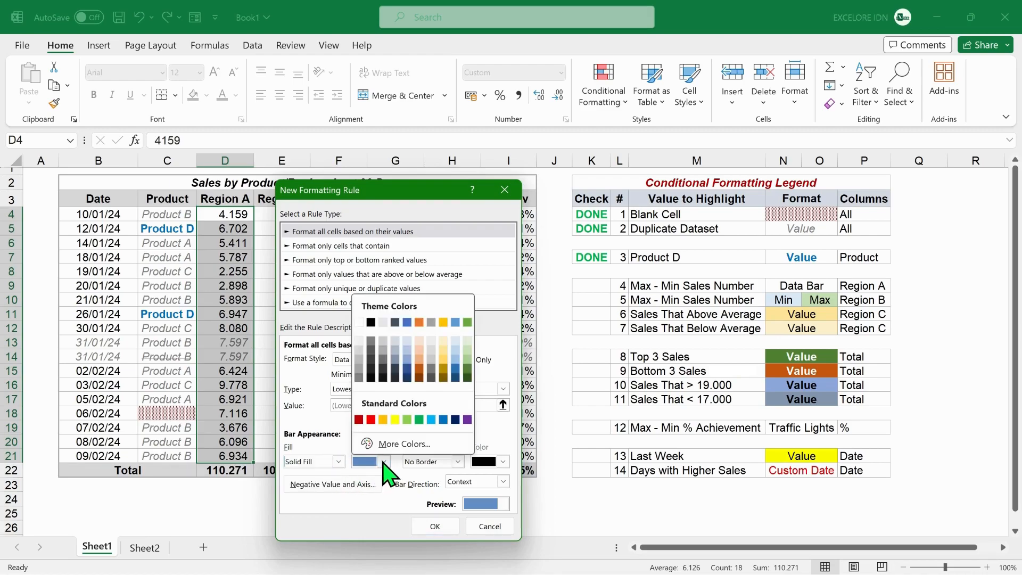
{"action": "left_click", "coordinate": [467, 350]}
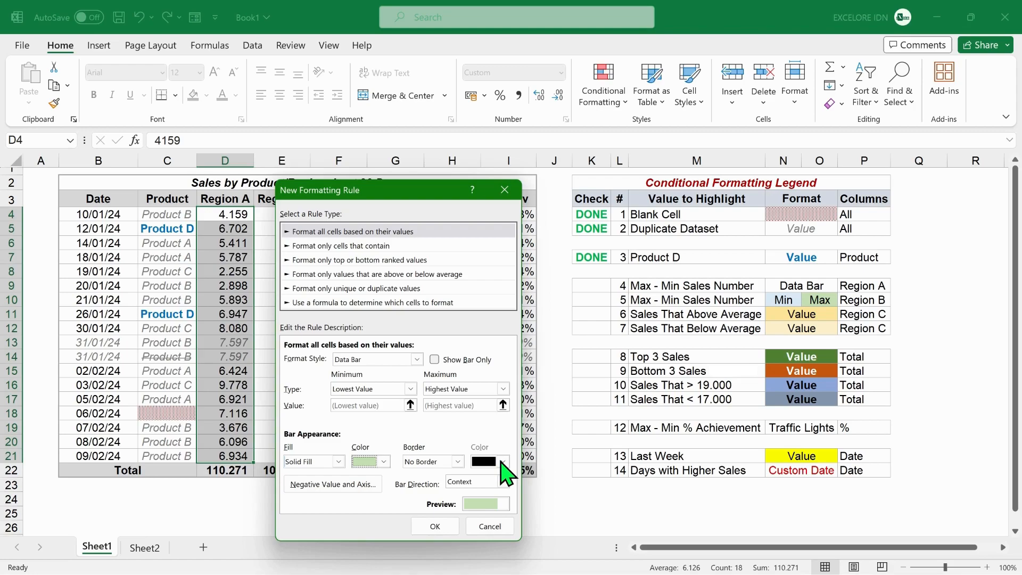
{"action": "left_click", "coordinate": [434, 526]}
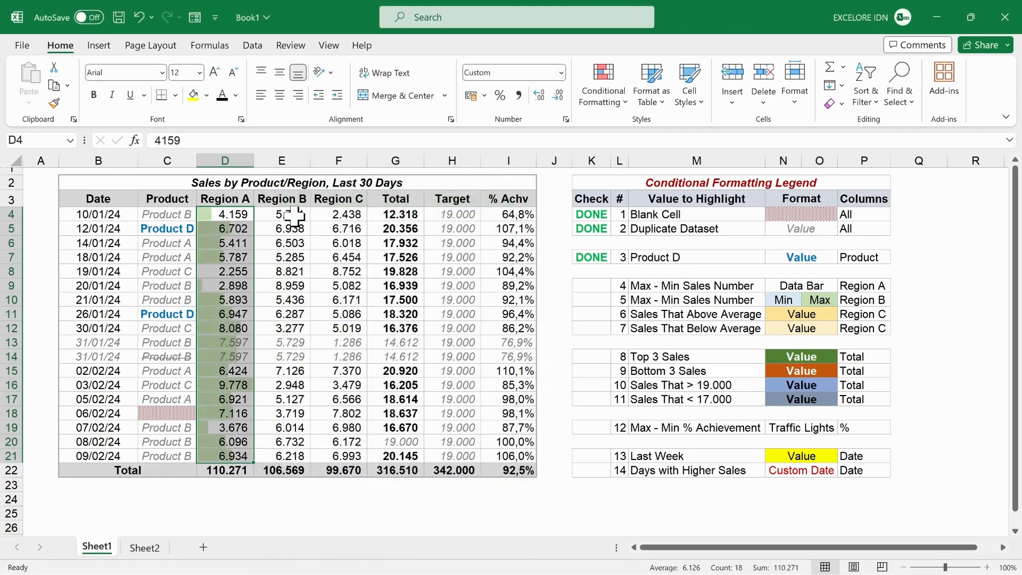
- Apply a 2-Color Scale to the Region B values E4:E21, light blue for the lowest value and light green for the highest
{"action": "left_click", "coordinate": [294, 216]}
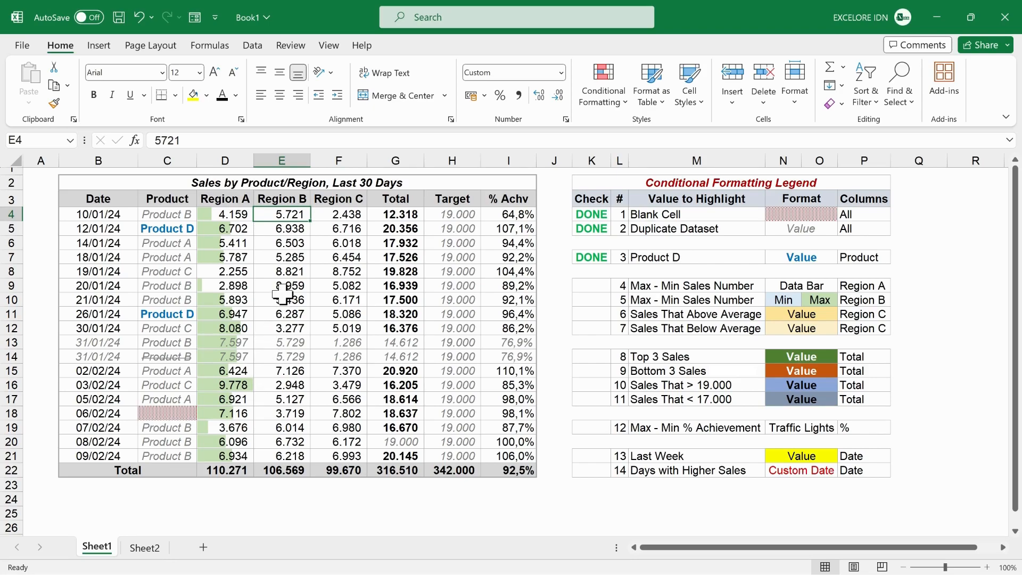
{"action": "left_click", "coordinate": [283, 457], "text": "shift"}
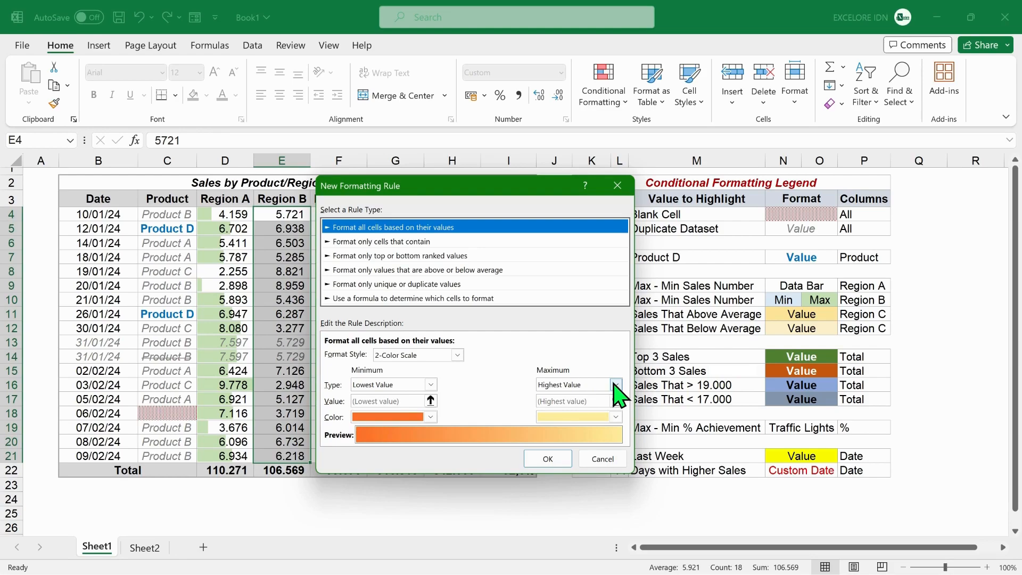
{"action": "left_click", "coordinate": [431, 417]}
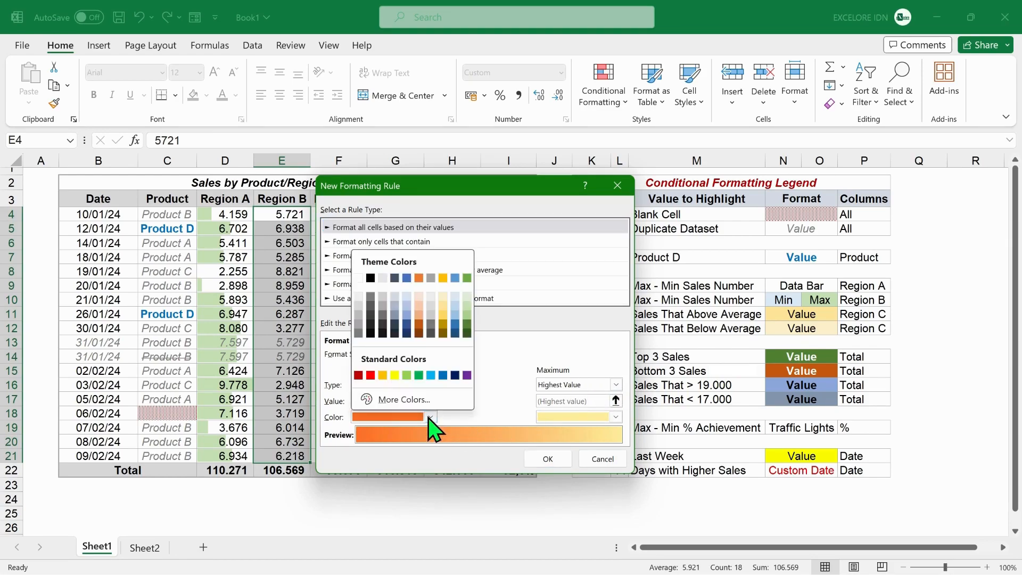
{"action": "left_click", "coordinate": [456, 297]}
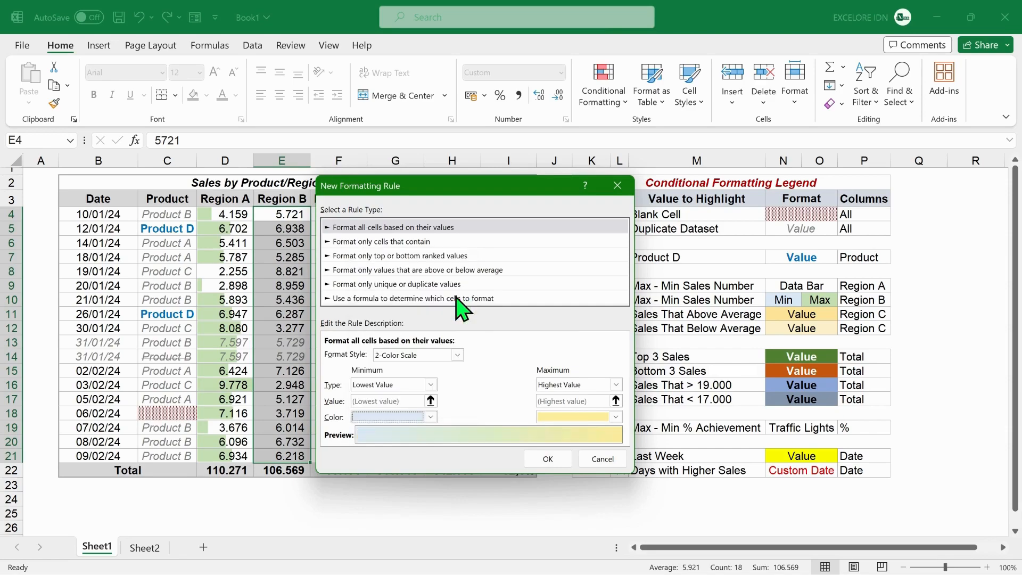
{"action": "left_click", "coordinate": [616, 416]}
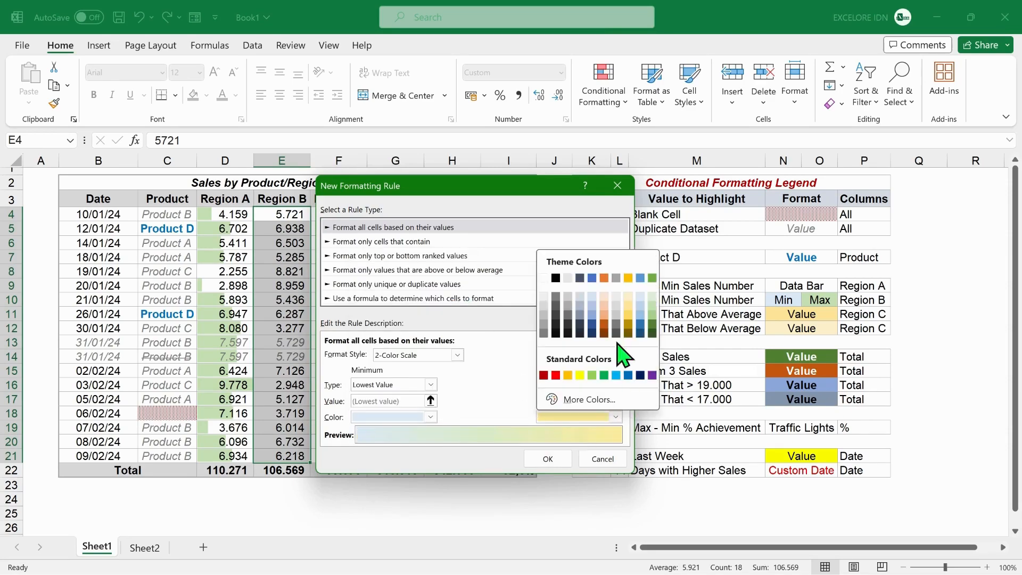
{"action": "left_click", "coordinate": [652, 306]}
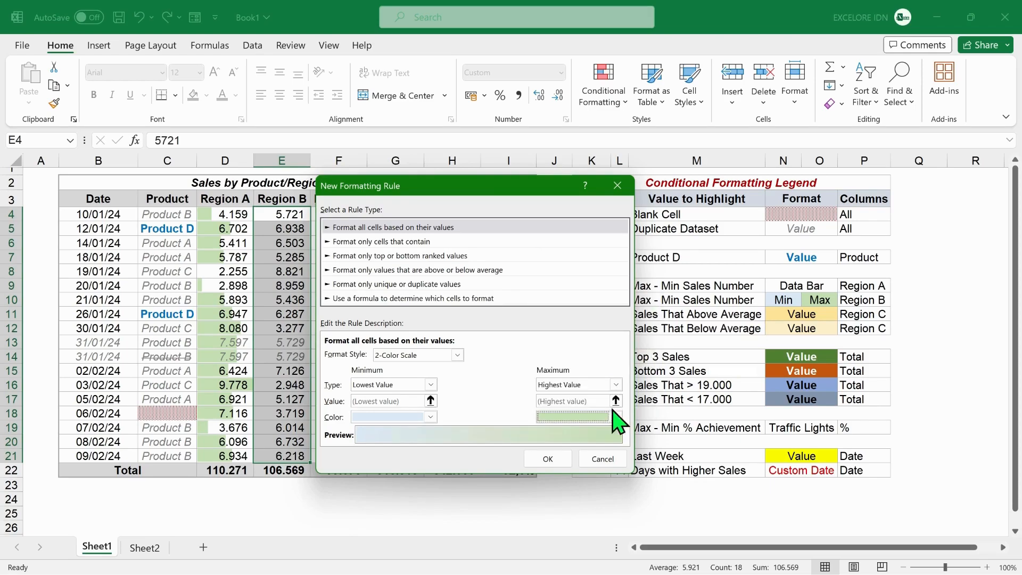
{"action": "left_click", "coordinate": [550, 460]}
- Apply a rule to the Region C values F4:F21 that fills values above the average with light gold
{"action": "left_click", "coordinate": [327, 453]}
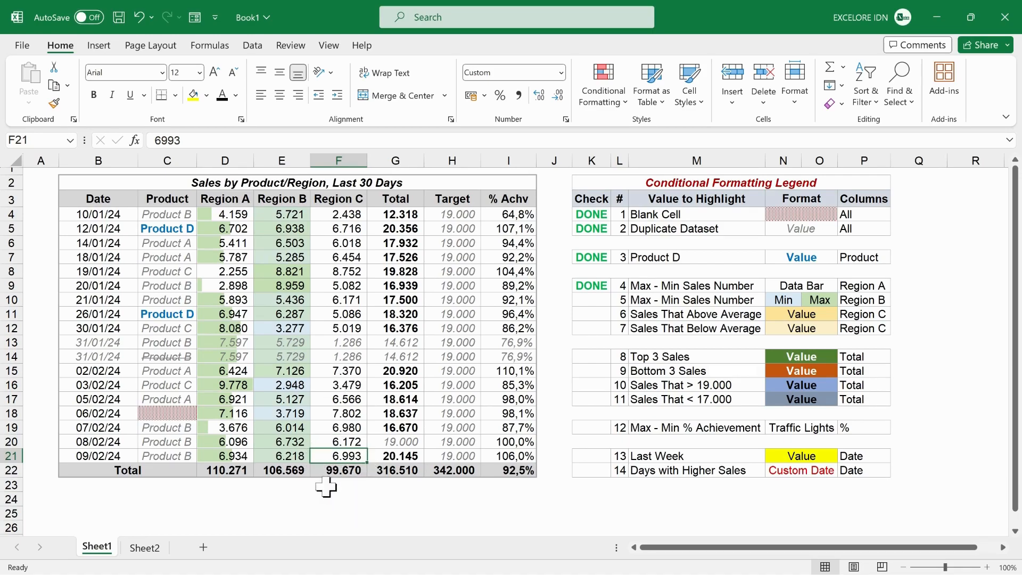
{"action": "left_click", "coordinate": [694, 314]}
{"action": "left_click", "coordinate": [751, 329]}
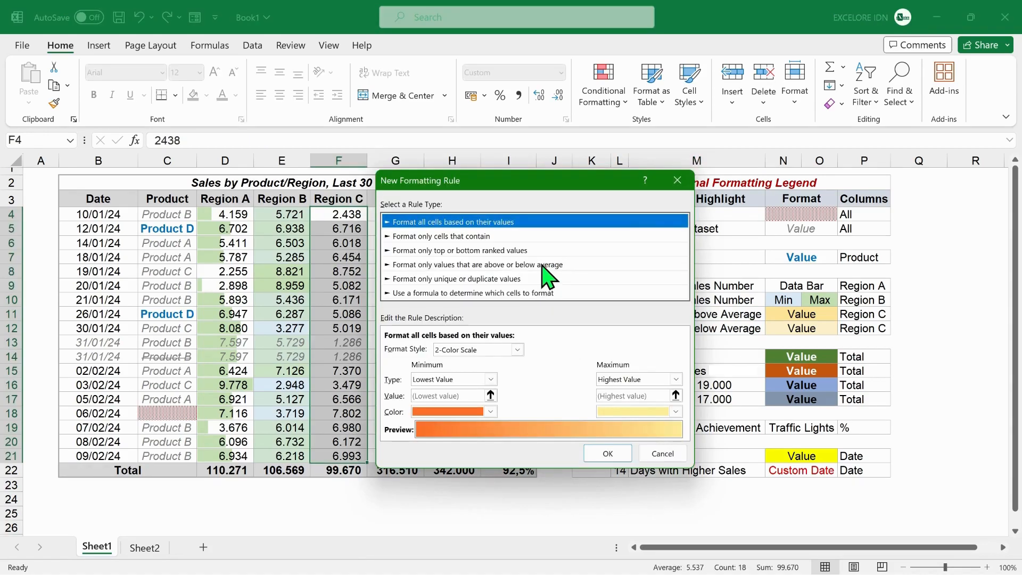
{"action": "left_click", "coordinate": [543, 265]}
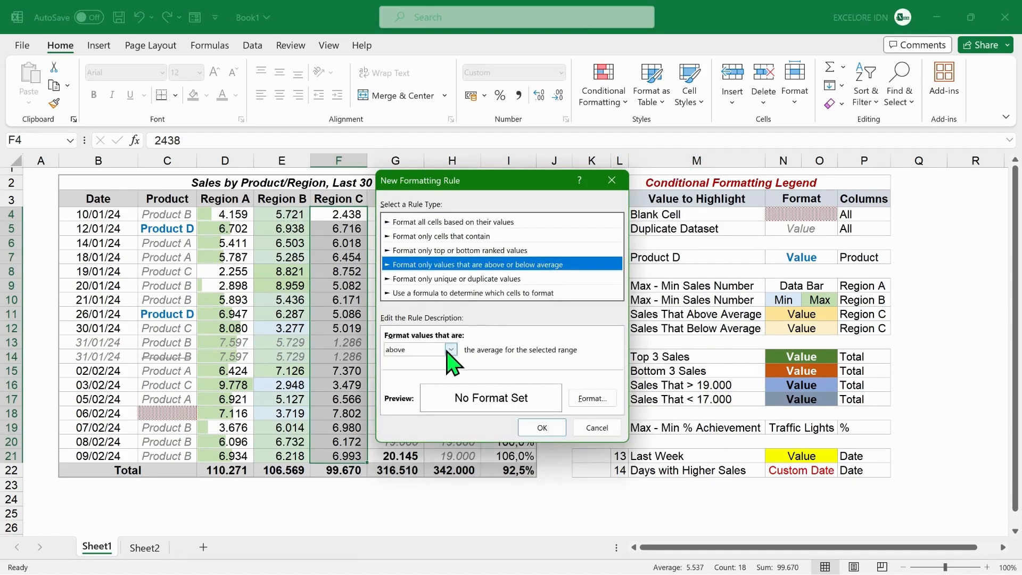
{"action": "left_click", "coordinate": [592, 403]}
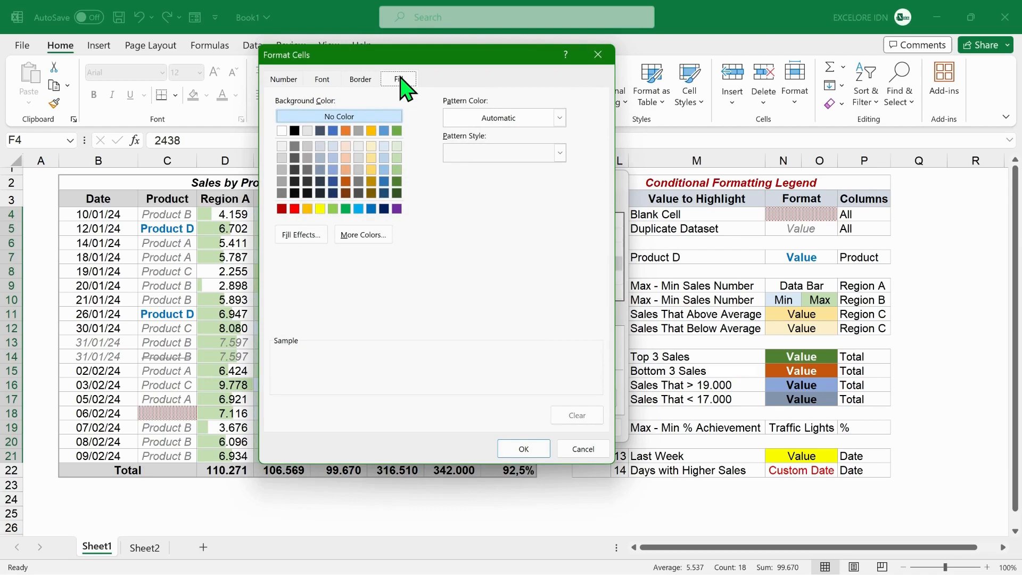
{"action": "left_click", "coordinate": [371, 161]}
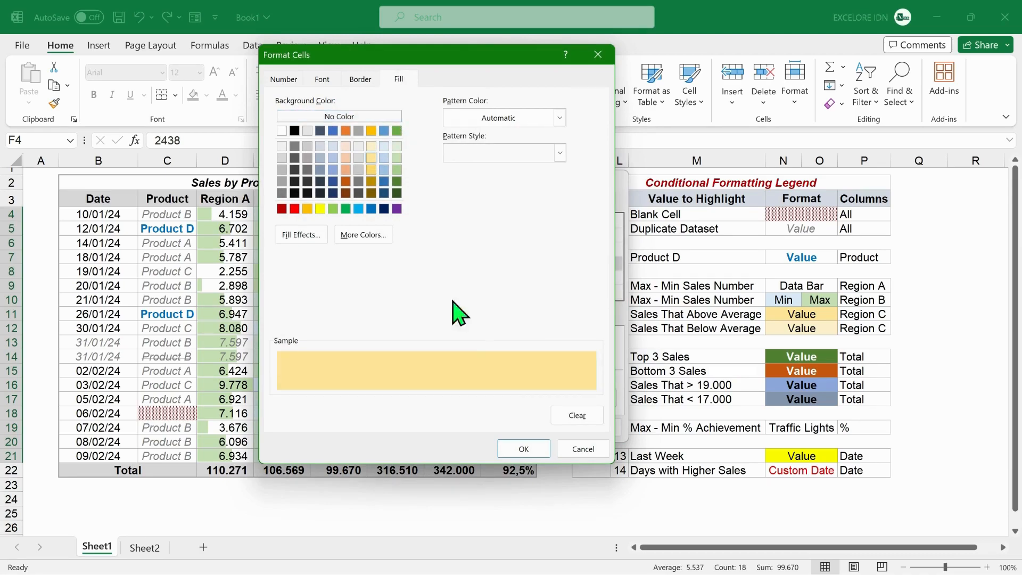
{"action": "left_click", "coordinate": [522, 449]}
{"action": "left_click", "coordinate": [538, 428]}
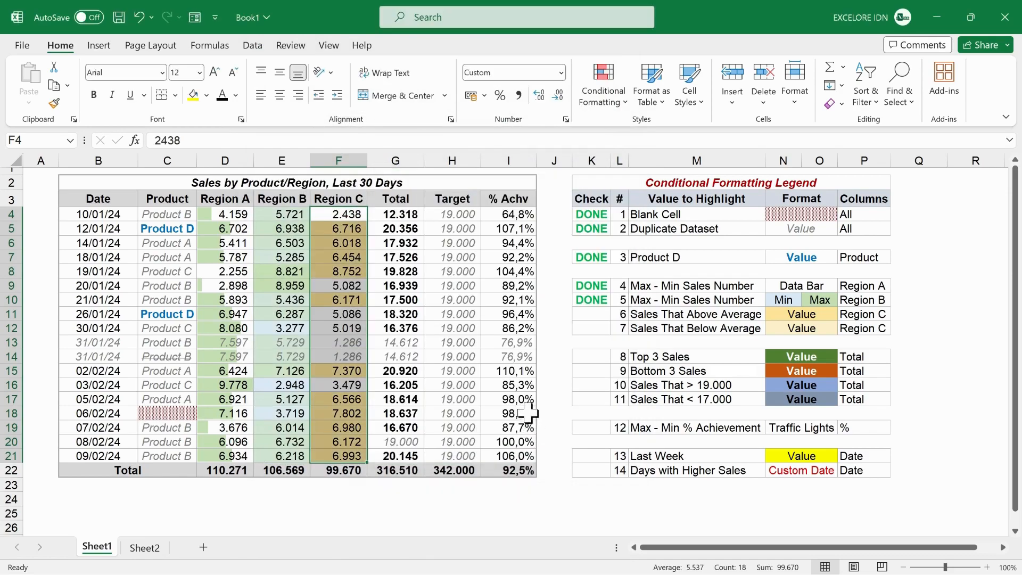
- Apply a rule to the Region C values F4:F21 that fills values below the average with the palest gold
{"action": "key", "text": "alt+h"}
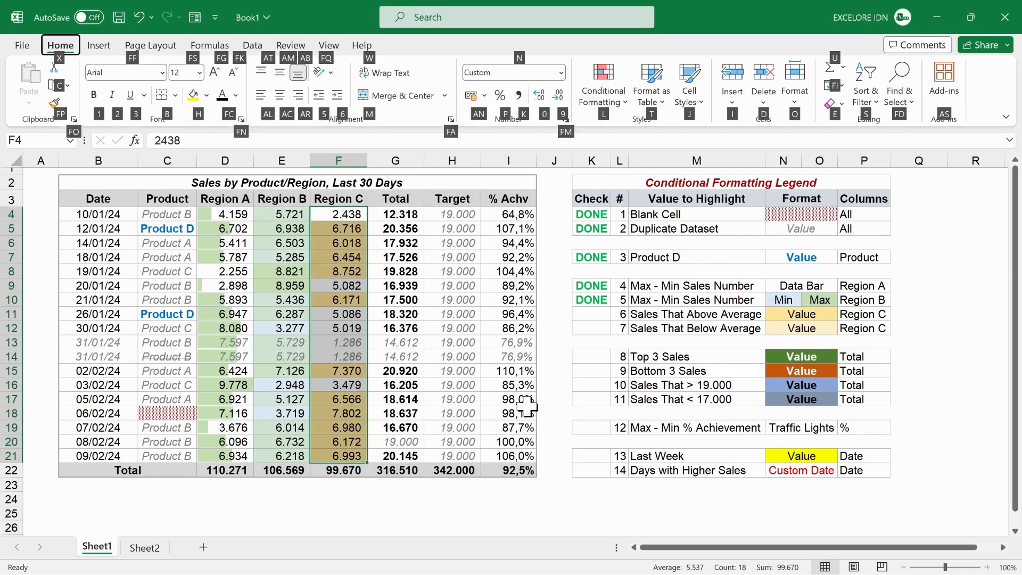
{"action": "key", "text": "l"}
{"action": "key", "text": "n"}
{"action": "left_click", "coordinate": [508, 254]}
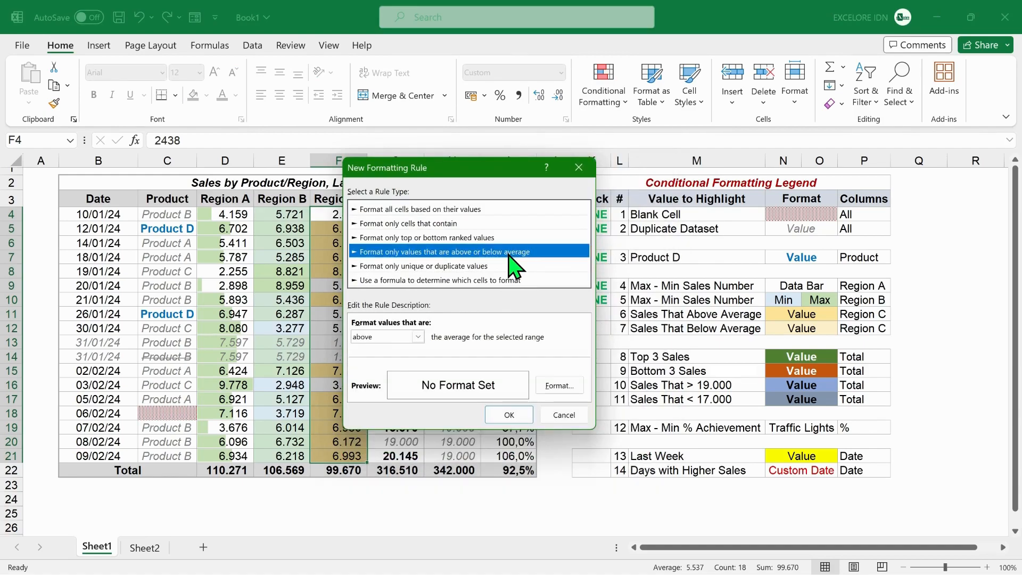
{"action": "left_click", "coordinate": [418, 337]}
{"action": "left_click", "coordinate": [407, 359]}
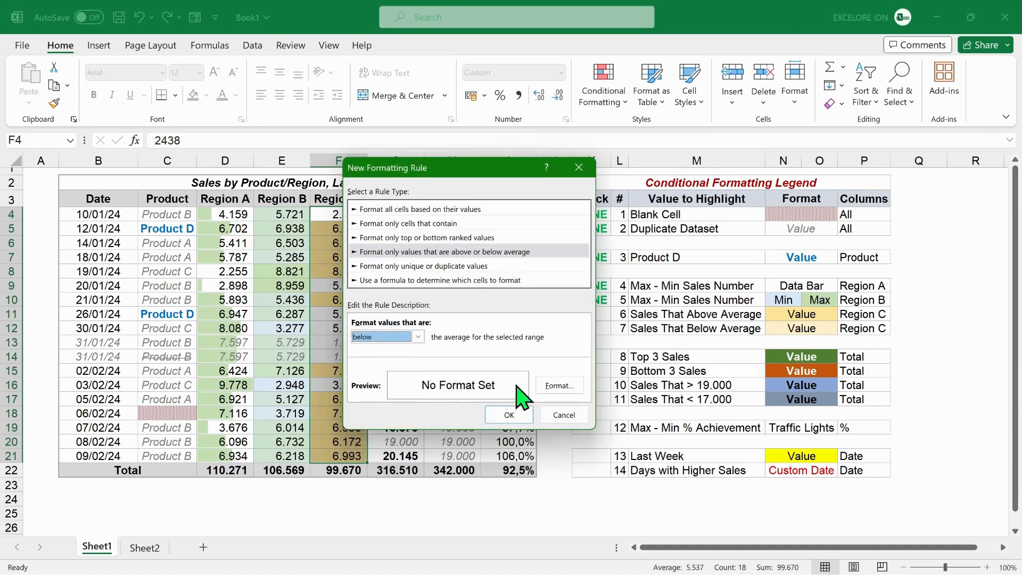
{"action": "left_click", "coordinate": [558, 385]}
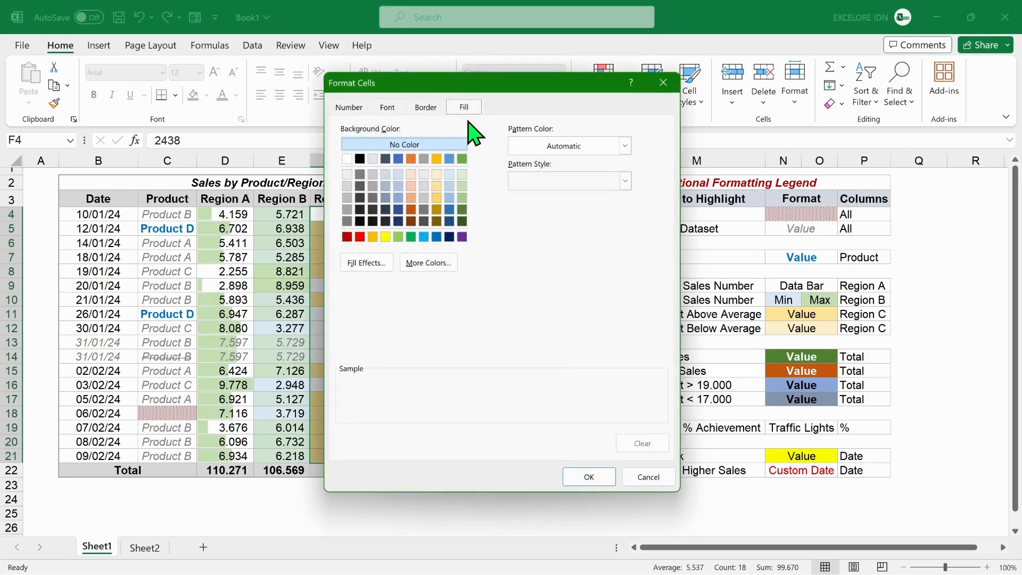
{"action": "left_click", "coordinate": [437, 174]}
{"action": "left_click", "coordinate": [587, 485]}
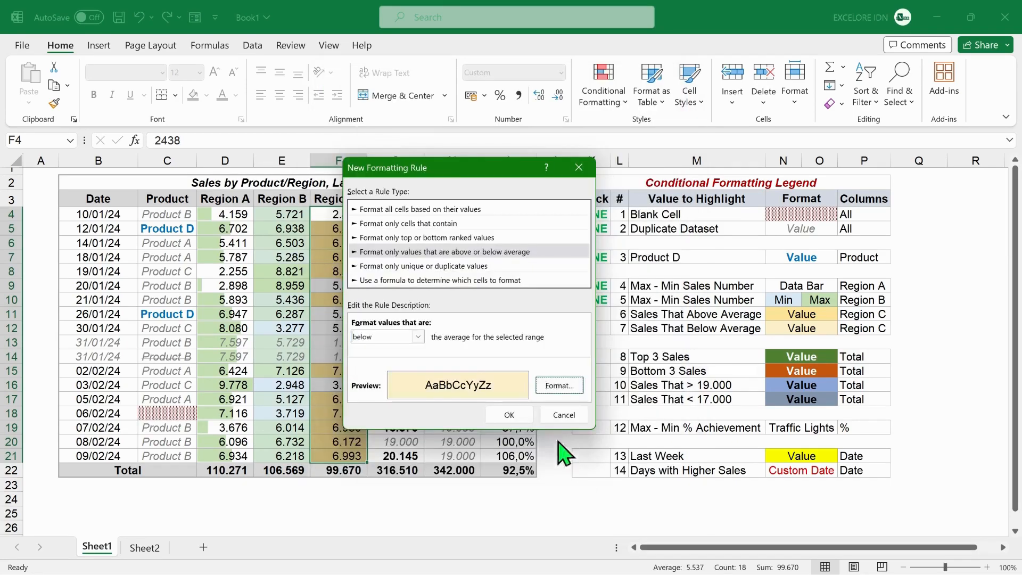
{"action": "left_click", "coordinate": [508, 415]}
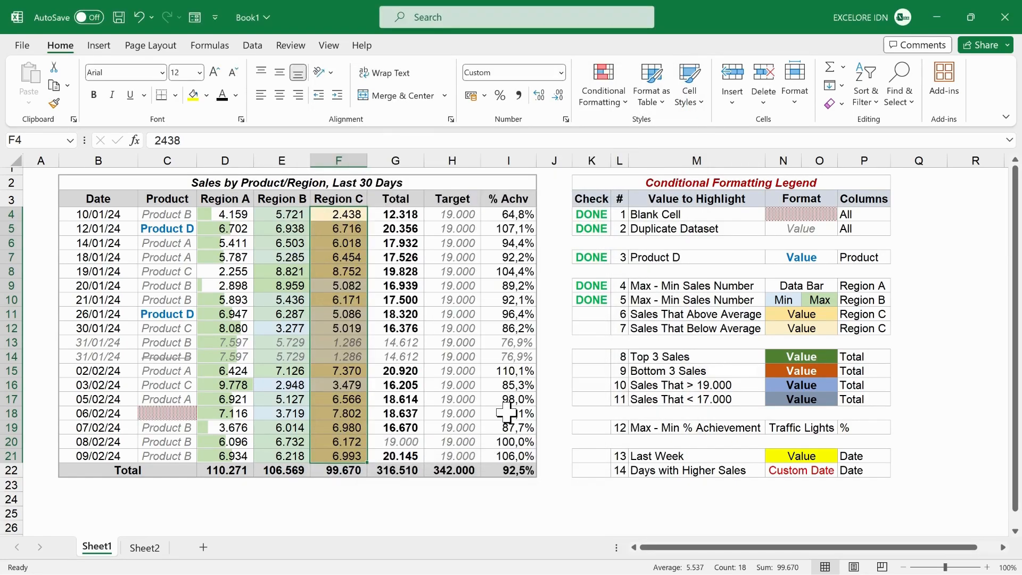
- Go through the Region C cells one by one to examine the above-average and below-average fills
{"action": "key", "text": "Down"}
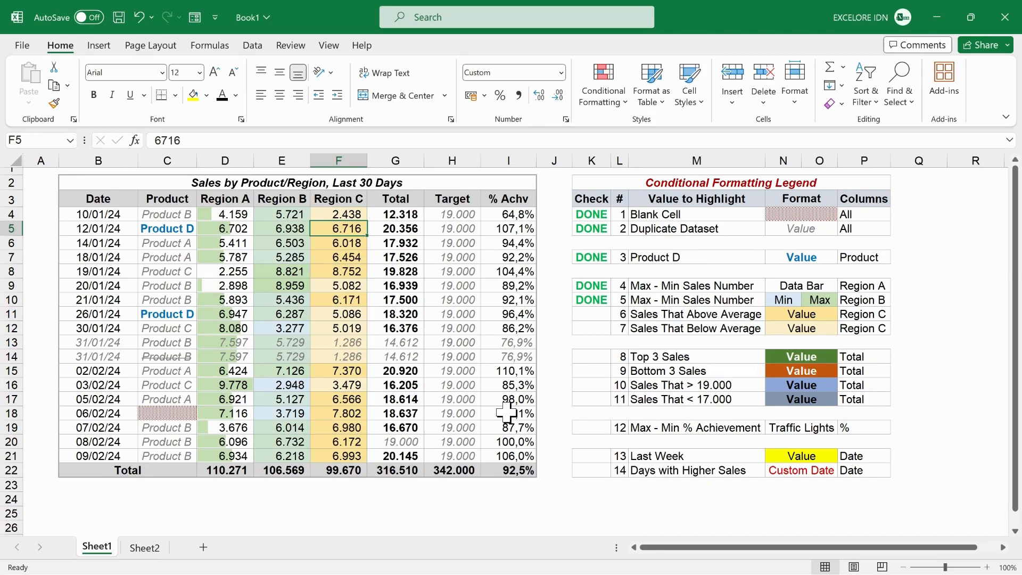
{"action": "key", "text": "Down"}
{"action": "key", "text": "Down"}
{"action": "key", "text": "Down"}
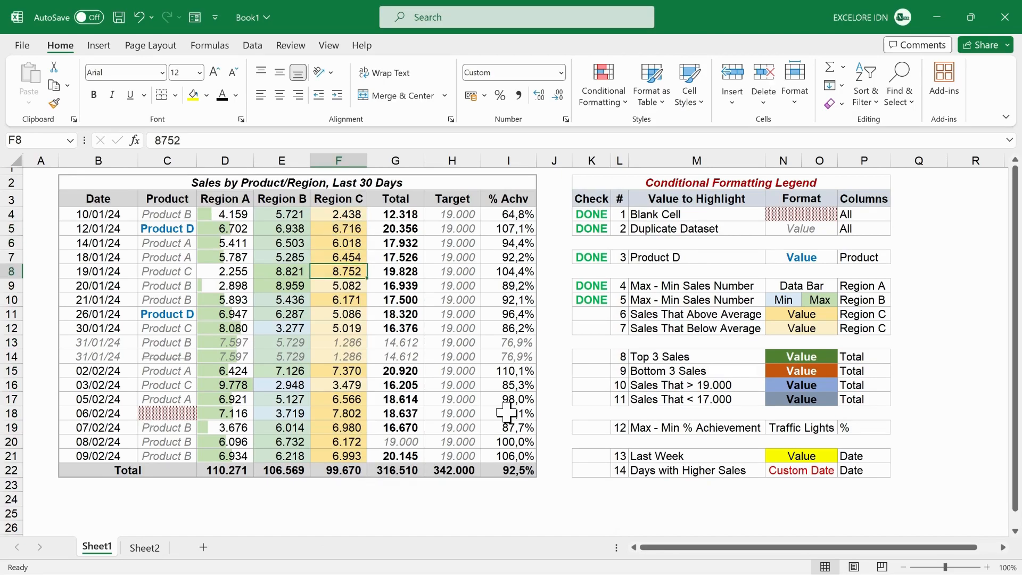
{"action": "key", "text": "Up"}
{"action": "key", "text": "Up"}
{"action": "key", "text": "Up"}
{"action": "key", "text": "Down"}
{"action": "key", "text": "Down"}
{"action": "key", "text": "Down"}
{"action": "key", "text": "Down"}
{"action": "key", "text": "Down"}
{"action": "key", "text": "Down"}
{"action": "key", "text": "Down"}
{"action": "key", "text": "Down"}
{"action": "key", "text": "Down"}
{"action": "key", "text": "Down"}
{"action": "key", "text": "Down"}
{"action": "key", "text": "Down"}
{"action": "key", "text": "Down"}
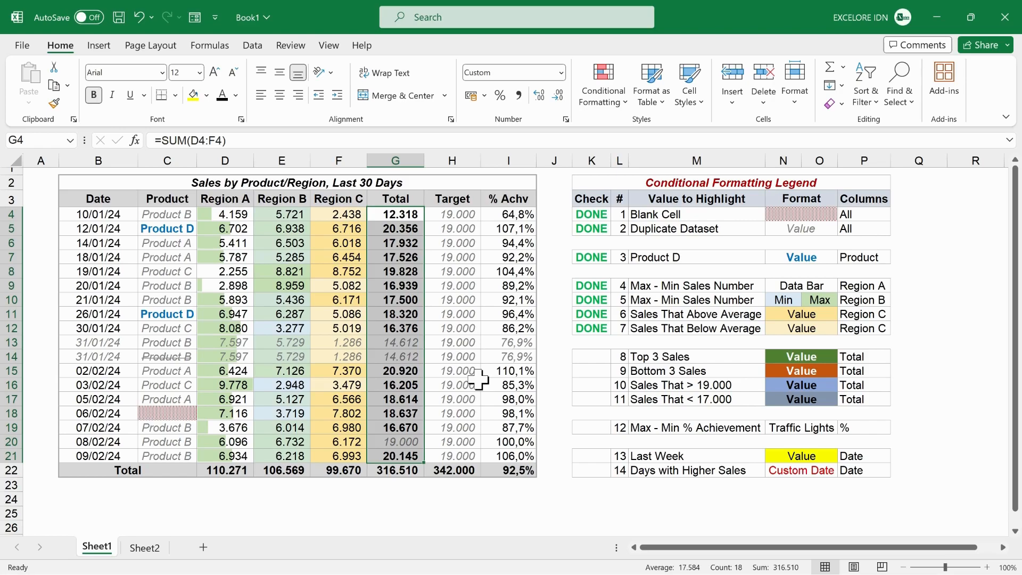
- Set up a top or bottom ranked values rule on the Total values G4:G21 for the top 3
{"action": "key", "text": "alt+h"}
{"action": "key", "text": "l"}
{"action": "key", "text": "n"}
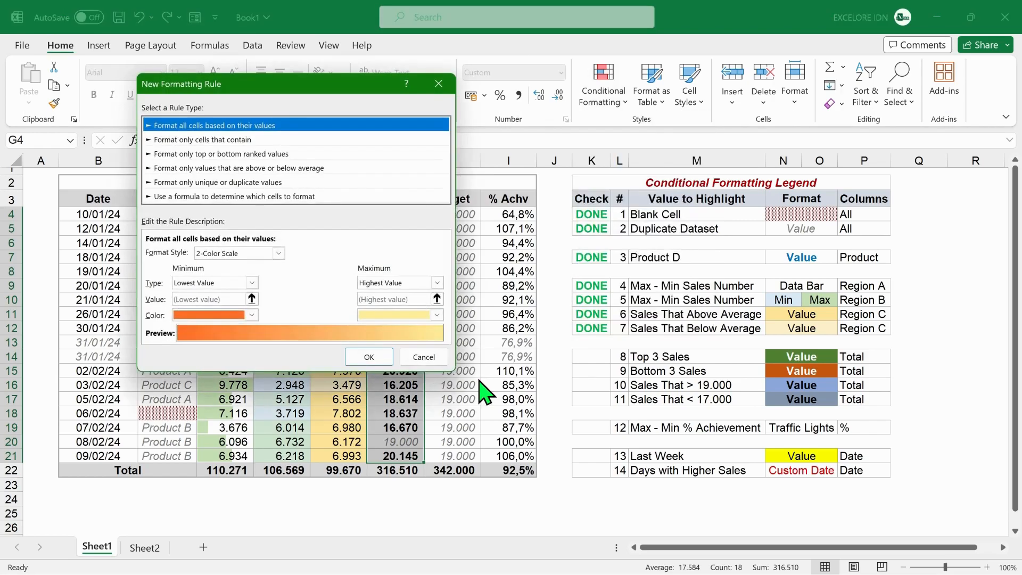
{"action": "left_click", "coordinate": [256, 156]}
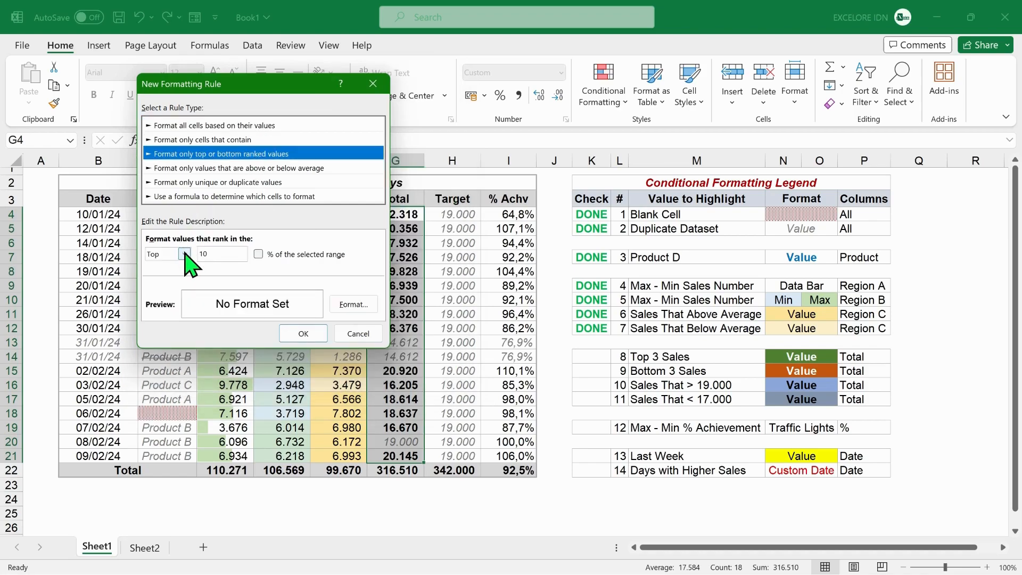
{"action": "left_click", "coordinate": [219, 254]}
{"action": "key", "text": "BackSpace"}
{"action": "key", "text": "BackSpace"}
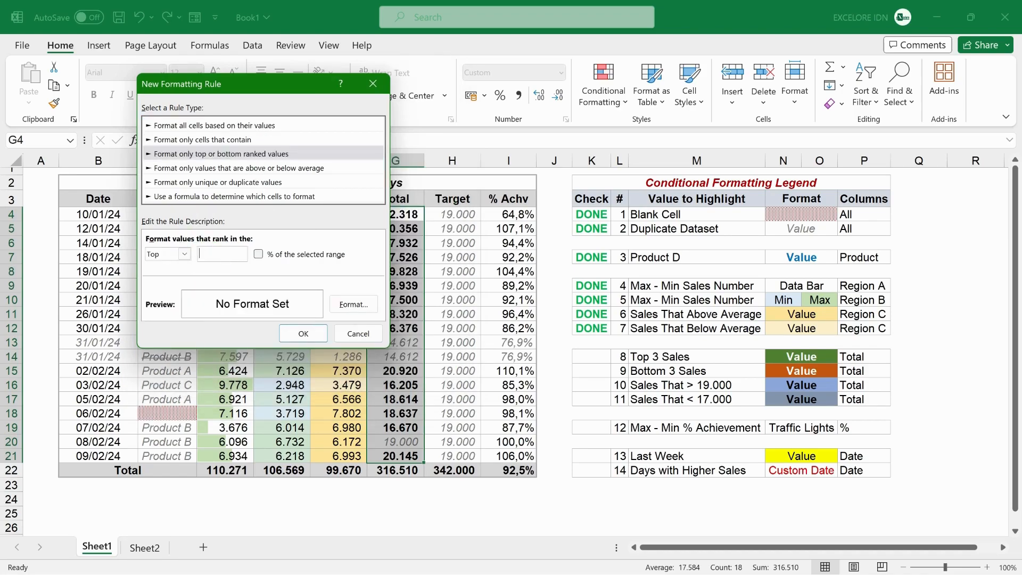
- Give the top 3 rule a bold white font on a dark green fill and apply it
{"action": "left_click", "coordinate": [353, 305]}
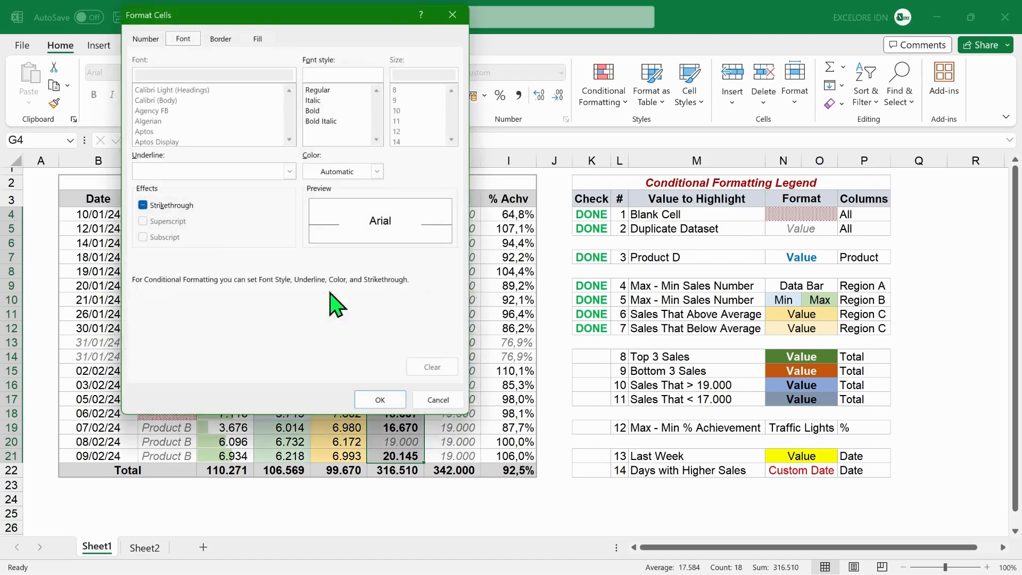
{"action": "left_click", "coordinate": [318, 110]}
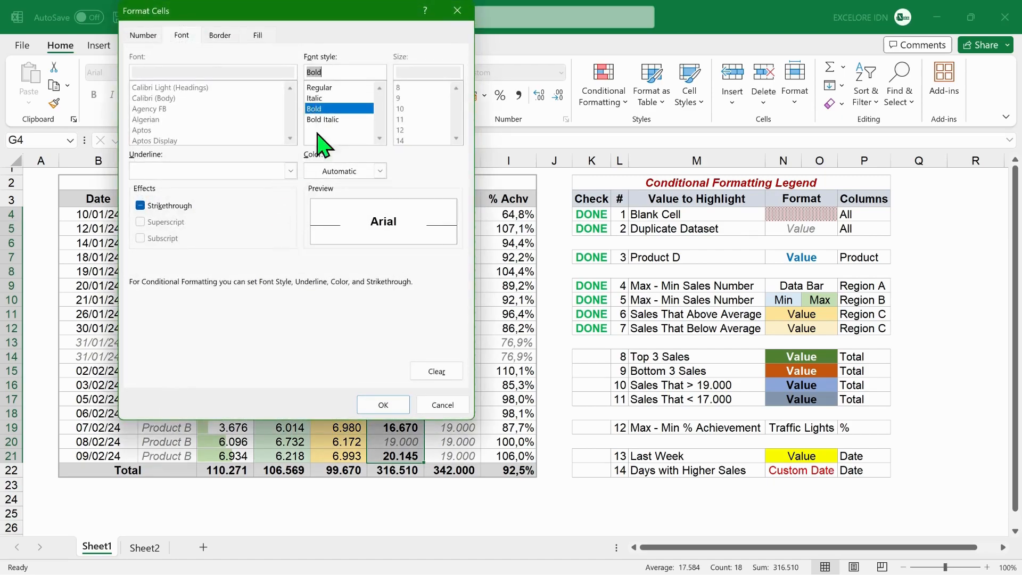
{"action": "left_click", "coordinate": [379, 171]}
{"action": "left_click", "coordinate": [311, 223]}
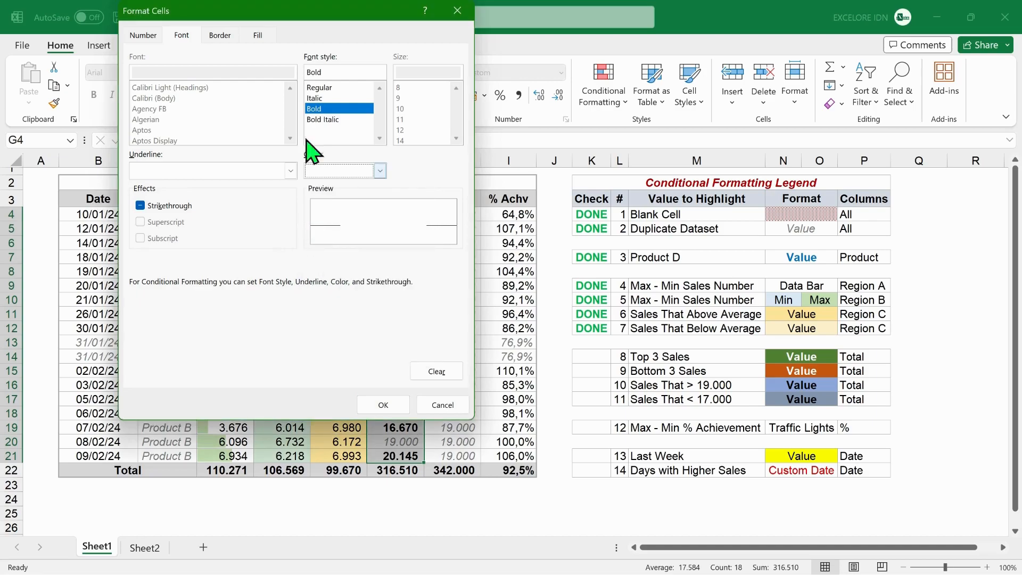
{"action": "left_click", "coordinate": [258, 35]}
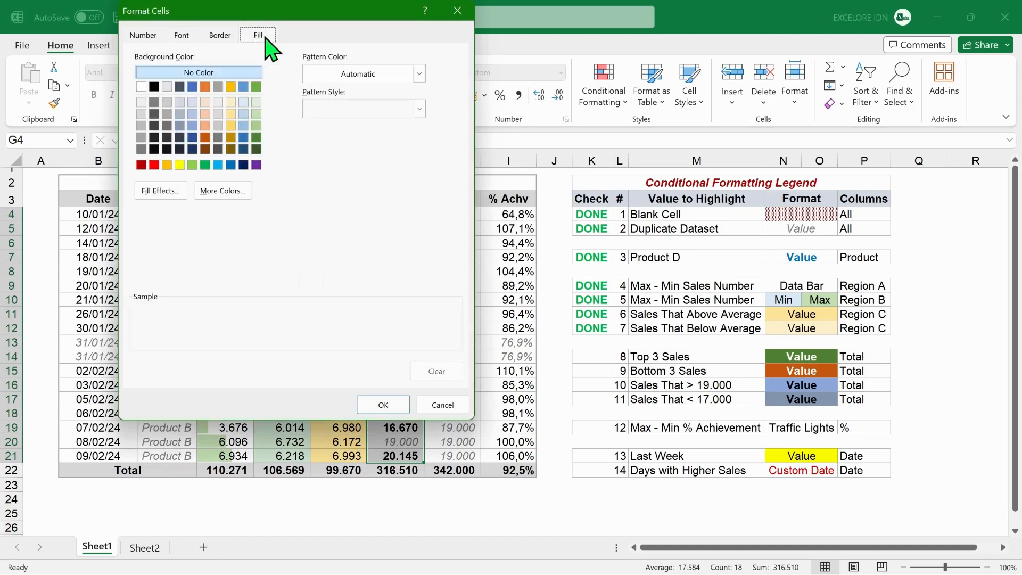
{"action": "left_click", "coordinate": [256, 137]}
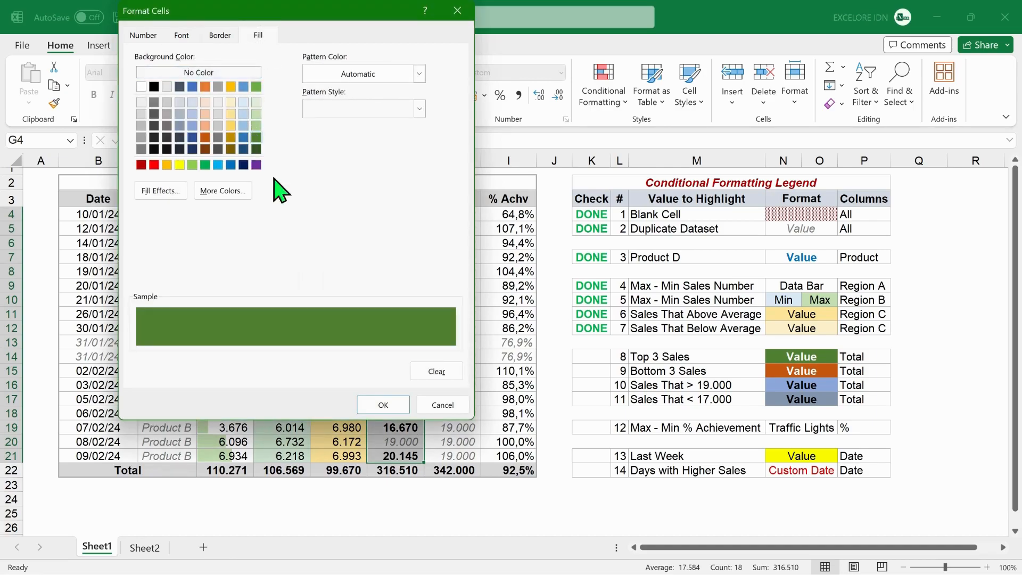
{"action": "left_click", "coordinate": [384, 406]}
{"action": "left_click", "coordinate": [309, 334]}
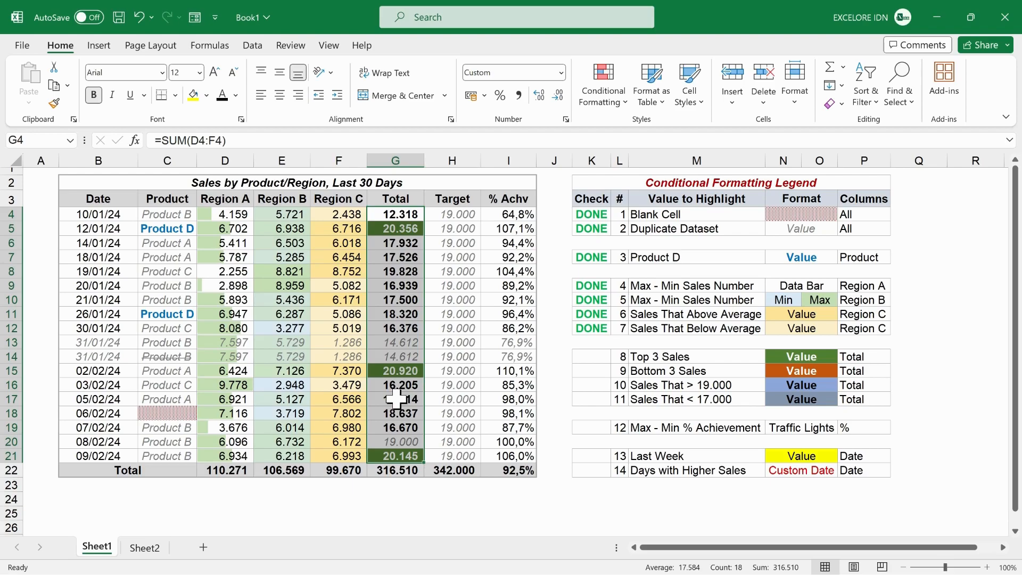
- Set up a top or bottom ranked values rule on the Total values G4:G21 for the bottom 3
{"action": "key", "text": "alt+h"}
{"action": "key", "text": "l"}
{"action": "key", "text": "n"}
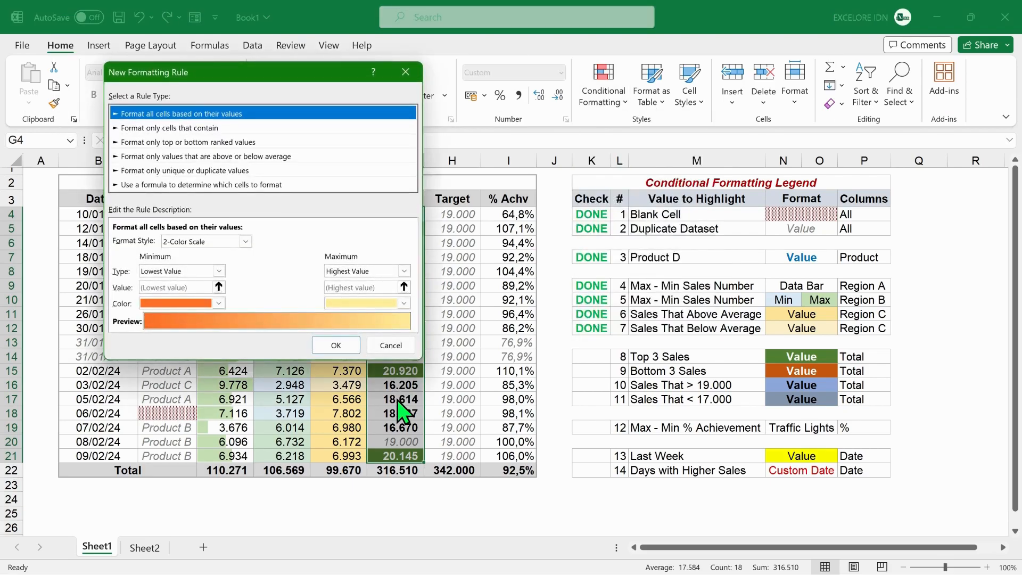
{"action": "left_click", "coordinate": [236, 142]}
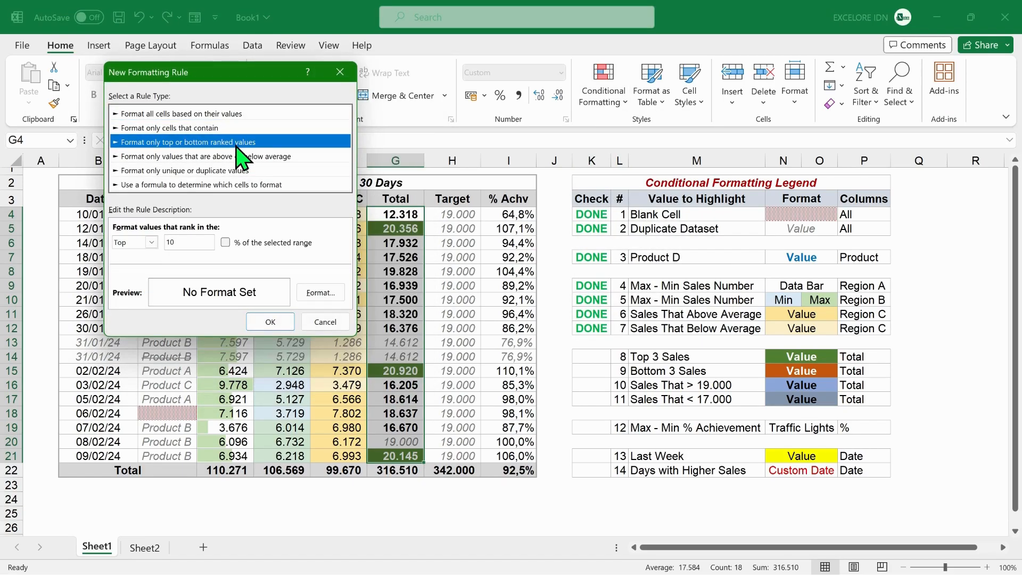
{"action": "left_click", "coordinate": [151, 243]}
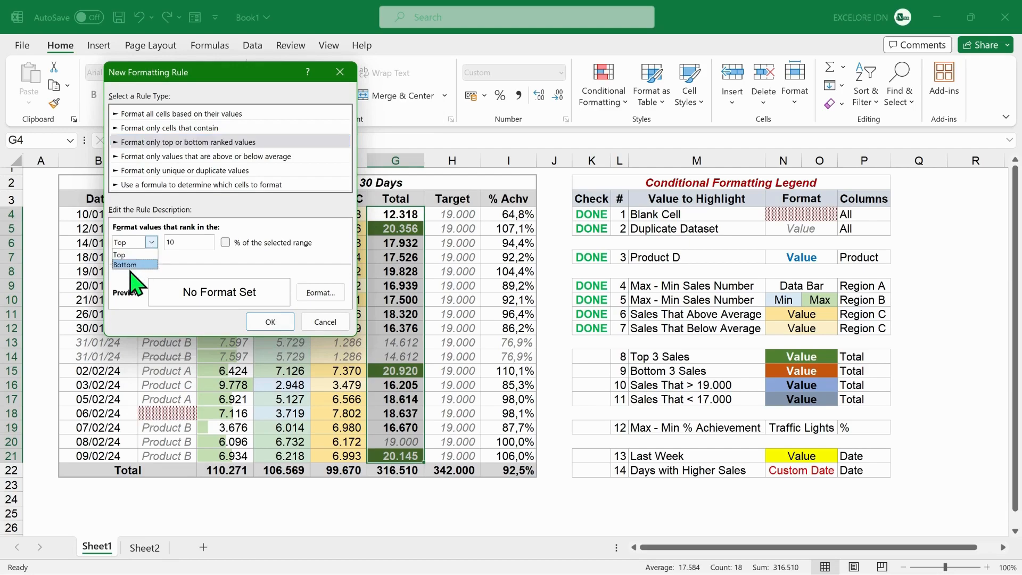
{"action": "left_click", "coordinate": [132, 264]}
{"action": "left_click", "coordinate": [182, 242]}
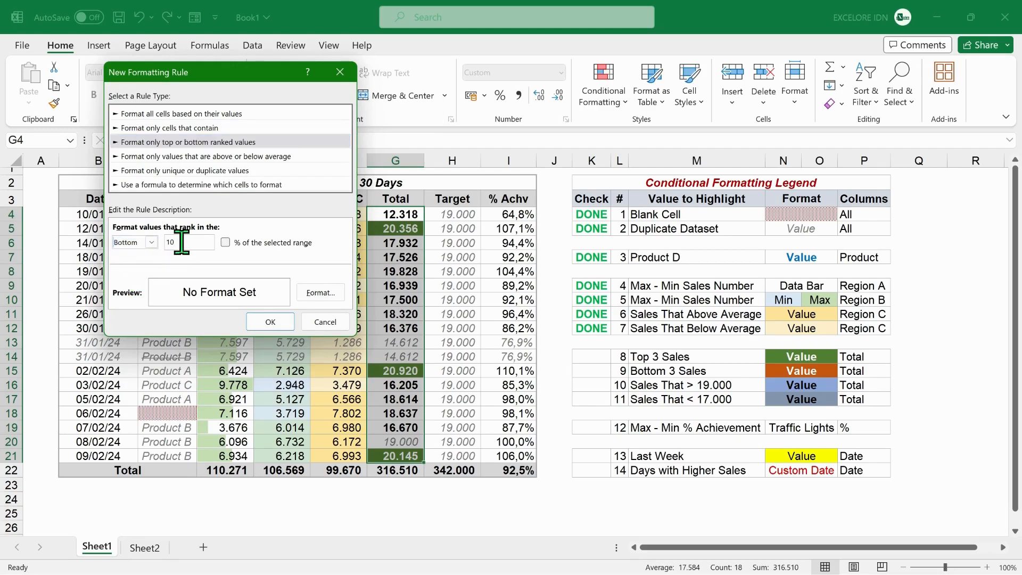
{"action": "key", "text": "BackSpace"}
{"action": "key", "text": "BackSpace"}
{"action": "type", "text": "3"}
- Give the bottom 3 rule a bold white font on a dark orange fill and apply it
{"action": "left_click", "coordinate": [320, 292]}
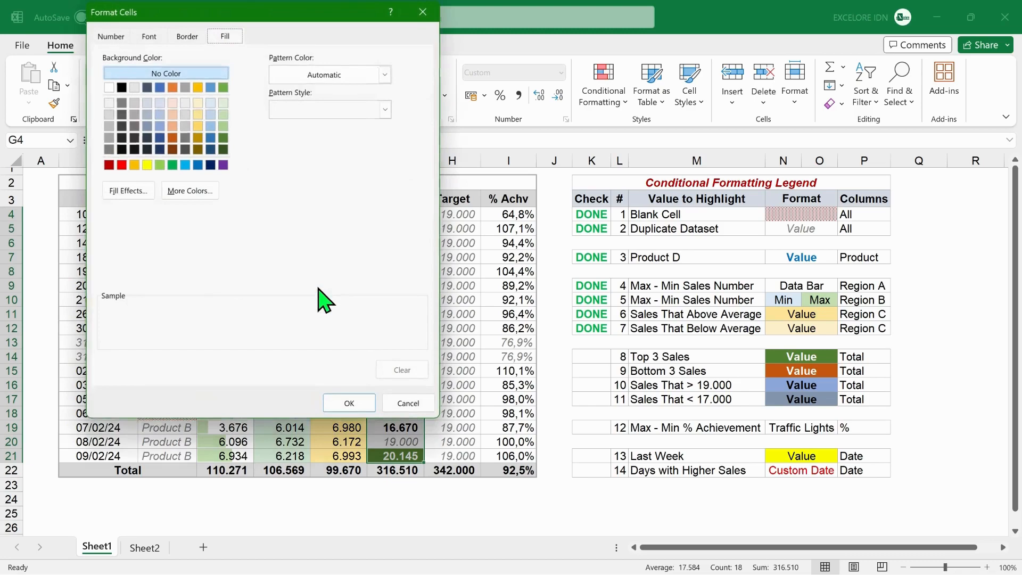
{"action": "left_click", "coordinate": [172, 137]}
{"action": "left_click", "coordinate": [151, 36]}
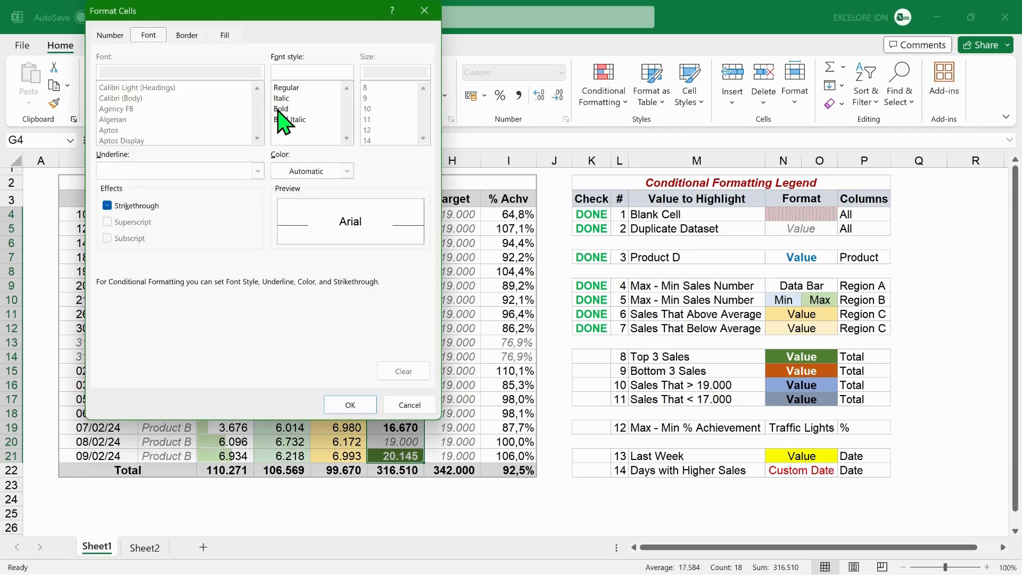
{"action": "left_click", "coordinate": [280, 109]}
{"action": "left_click", "coordinate": [344, 181]}
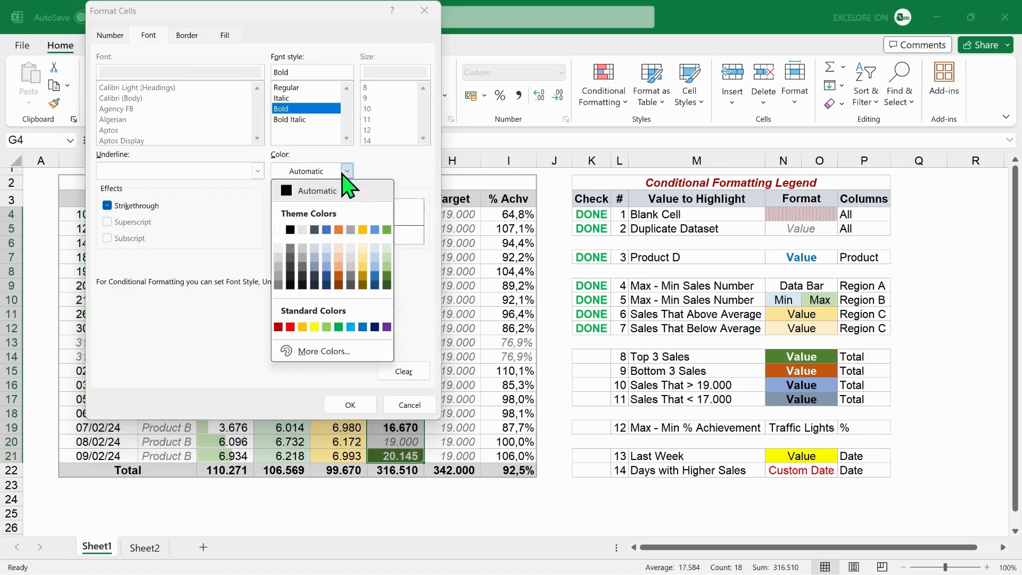
{"action": "left_click", "coordinate": [279, 228]}
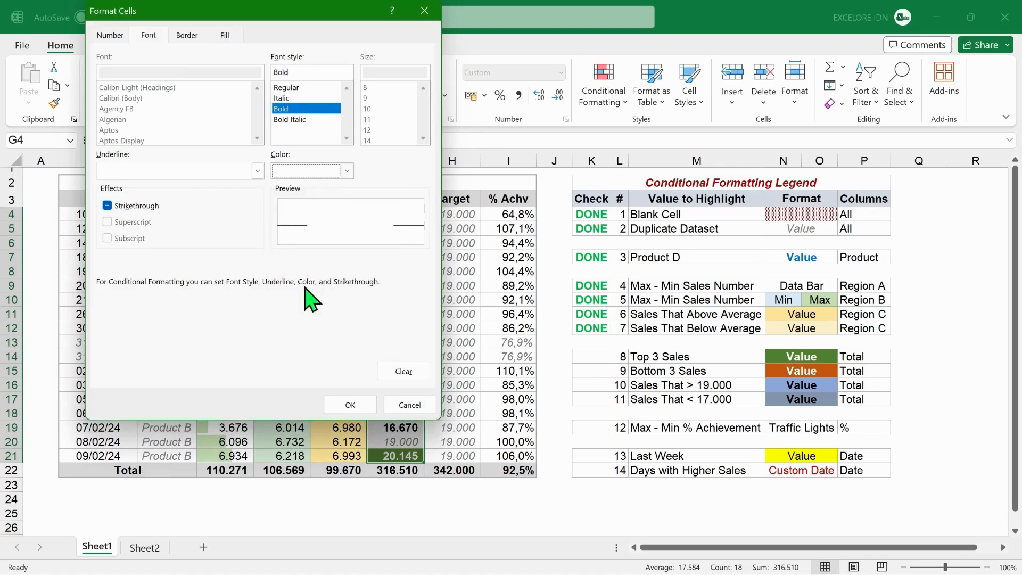
{"action": "left_click", "coordinate": [356, 404]}
{"action": "left_click", "coordinate": [270, 324]}
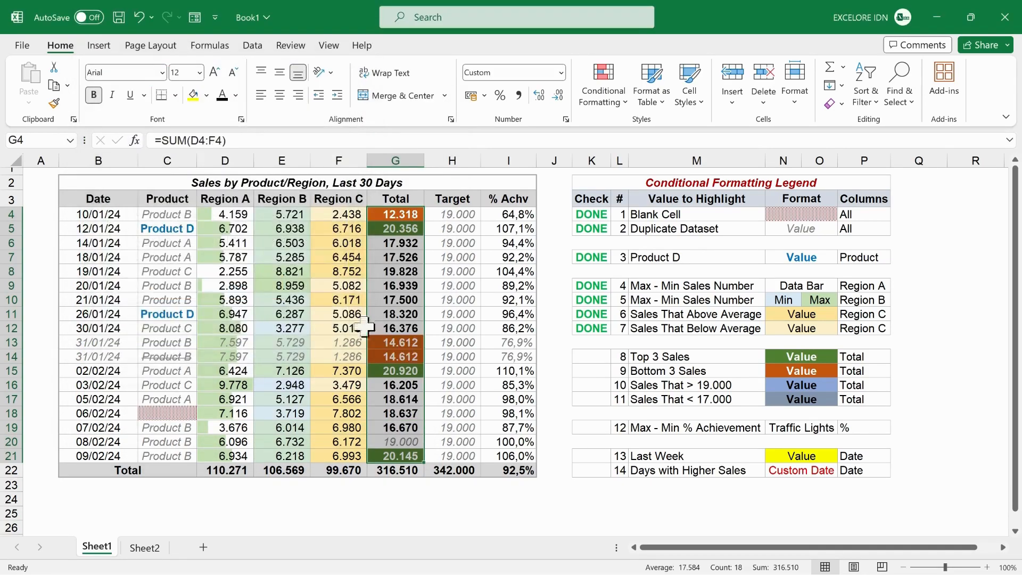
{"action": "left_click", "coordinate": [443, 316]}
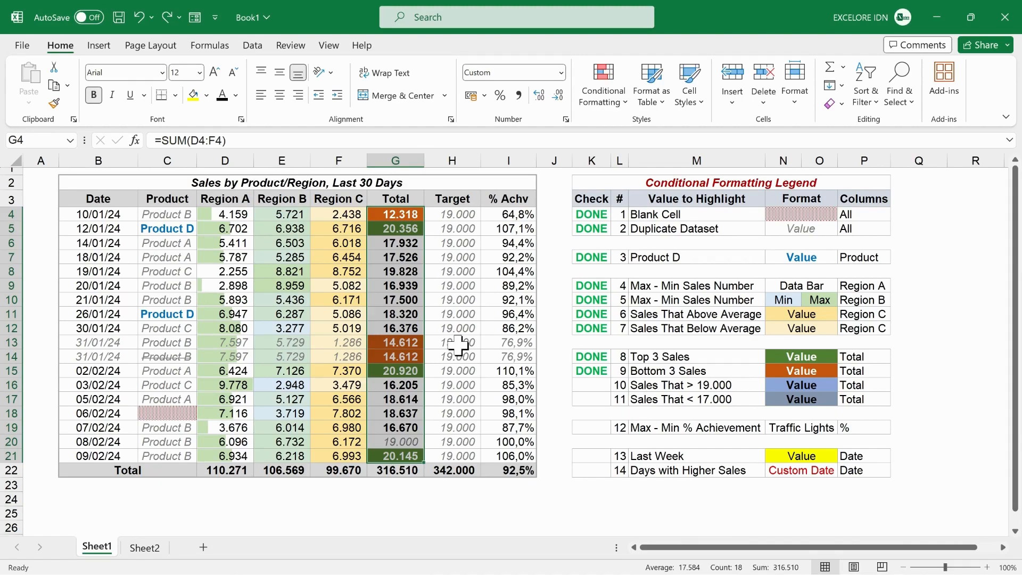
- Set up a rule on the Total values G4:G21 for cell values greater than 19000
{"action": "key", "text": "alt+h"}
{"action": "key", "text": "l"}
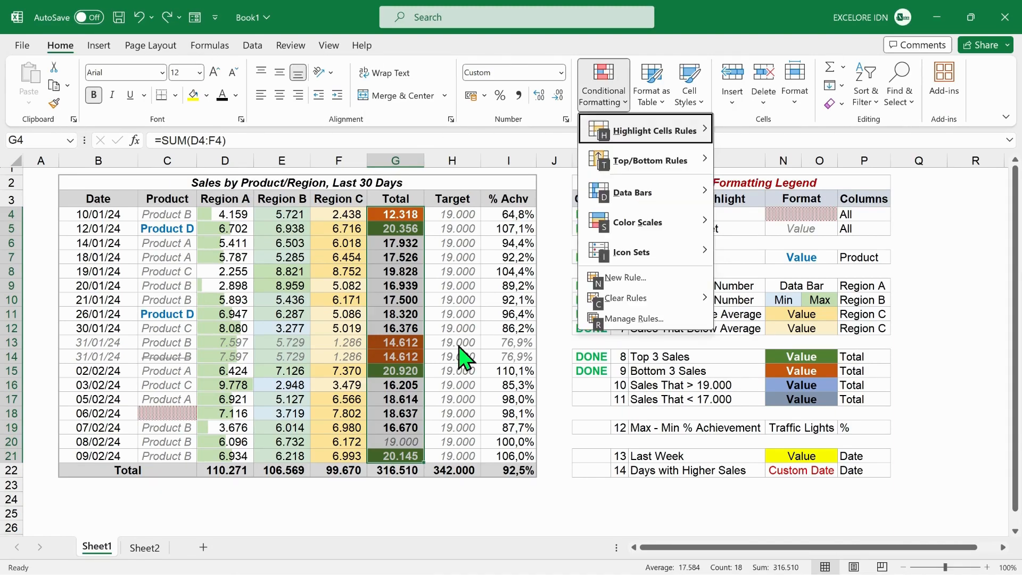
{"action": "key", "text": "n"}
{"action": "left_click", "coordinate": [607, 183]}
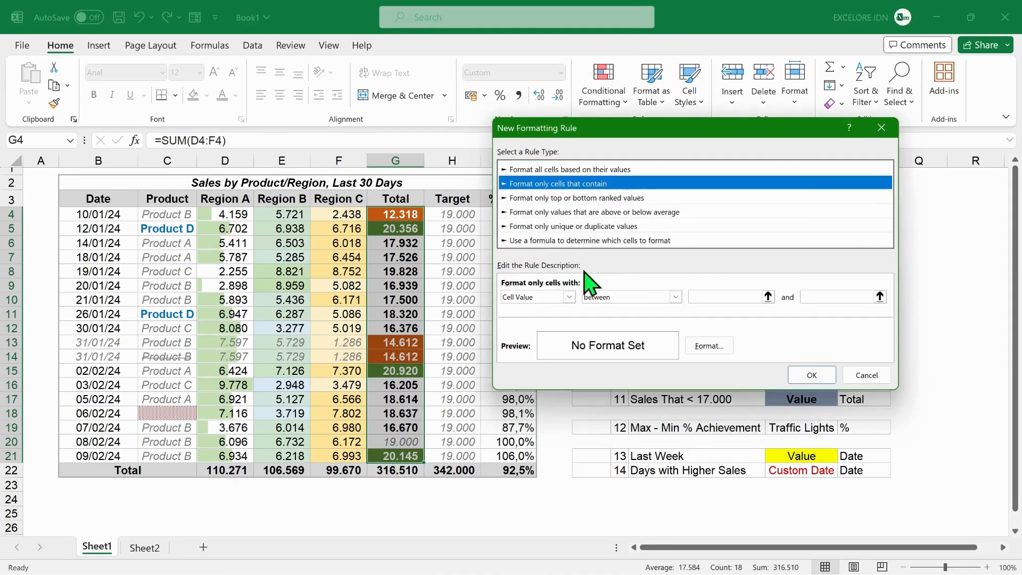
{"action": "left_click", "coordinate": [676, 297]}
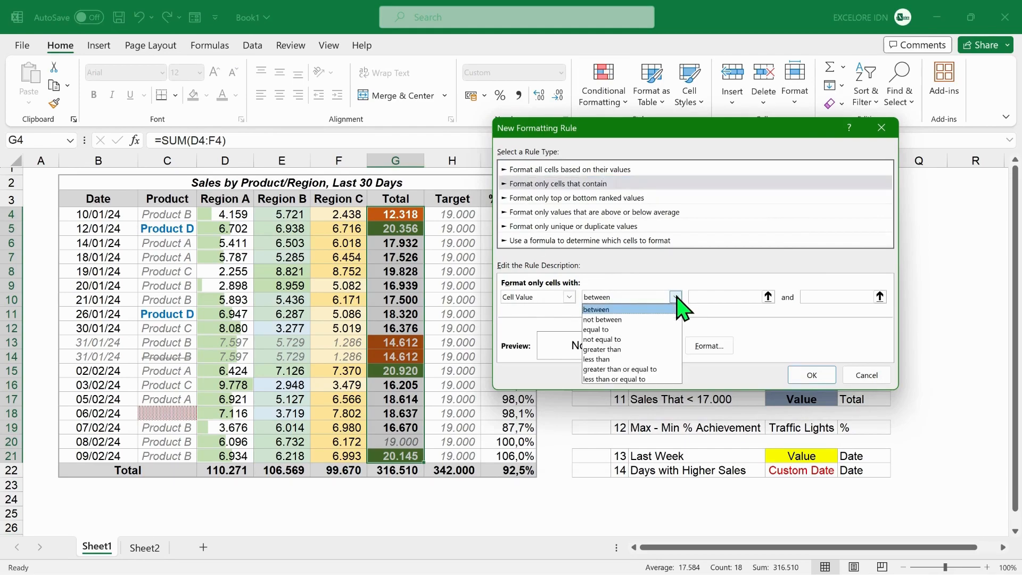
{"action": "left_click", "coordinate": [638, 348]}
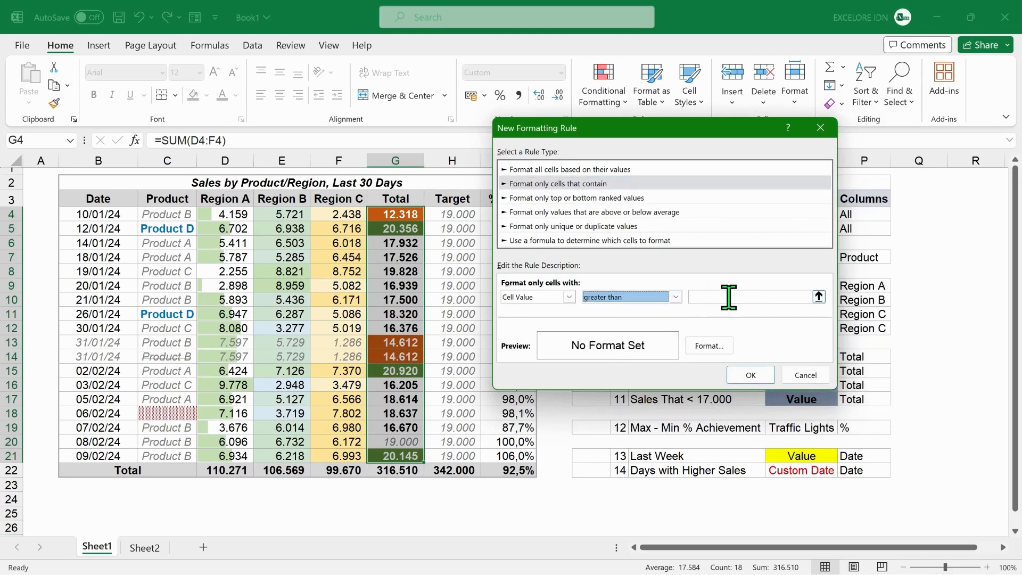
{"action": "left_click", "coordinate": [728, 296]}
{"action": "type", "text": "19000"}
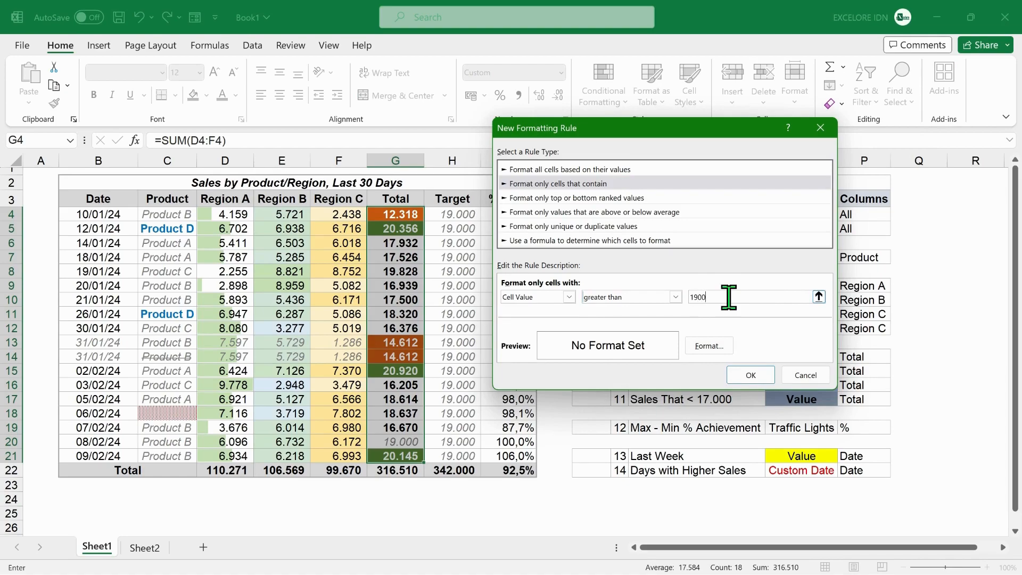
- Give the greater than 19000 rule a bold font on a medium blue fill and apply it
{"action": "left_click", "coordinate": [709, 345]}
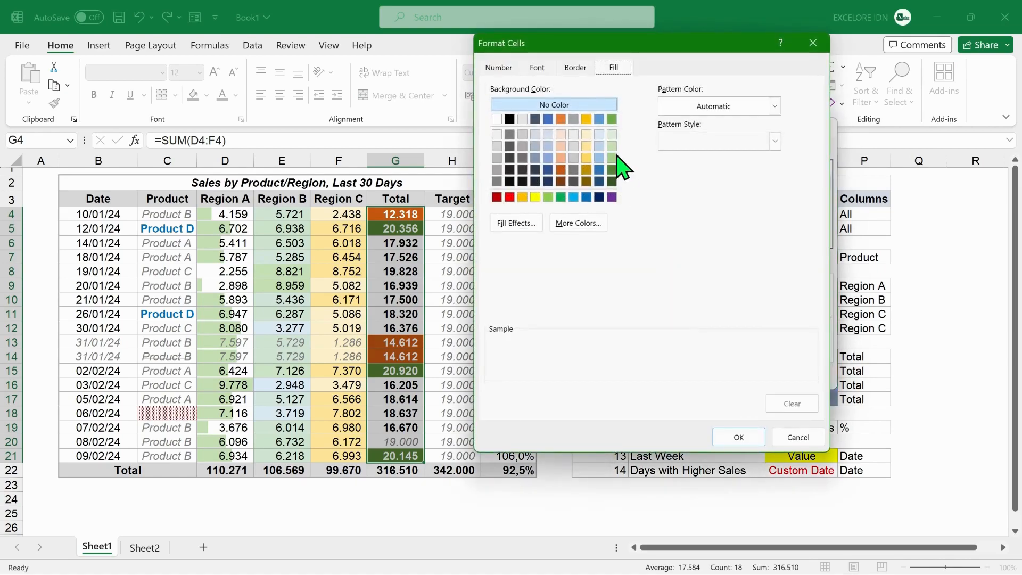
{"action": "left_click", "coordinate": [551, 68]}
{"action": "left_click", "coordinate": [671, 141]}
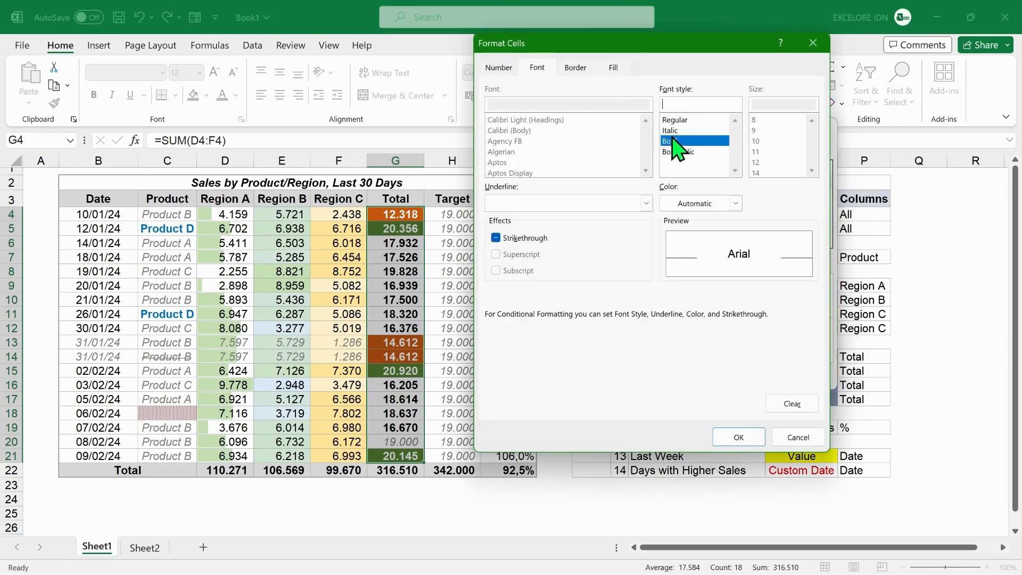
{"action": "left_click", "coordinate": [613, 68]}
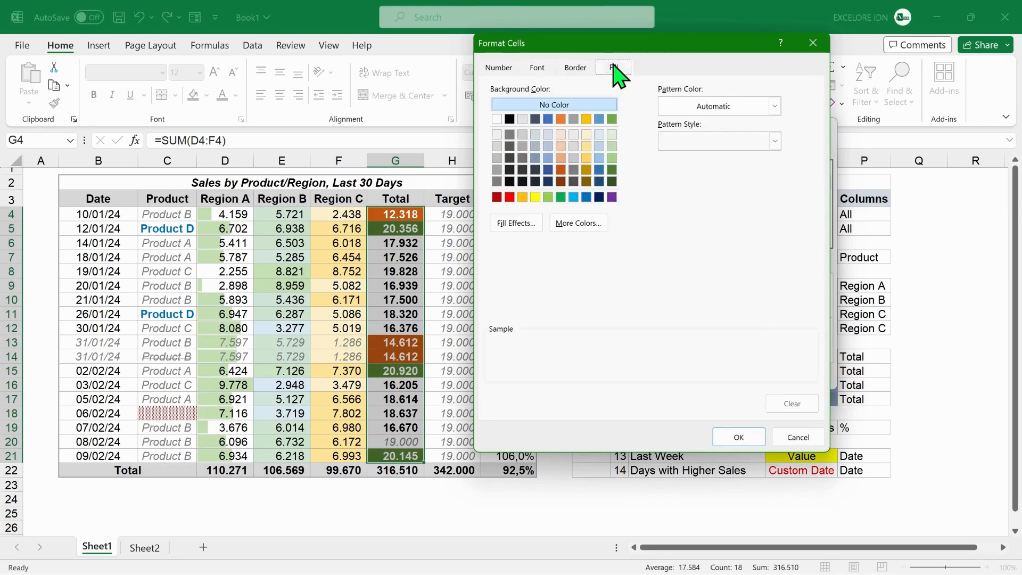
{"action": "left_click", "coordinate": [549, 158]}
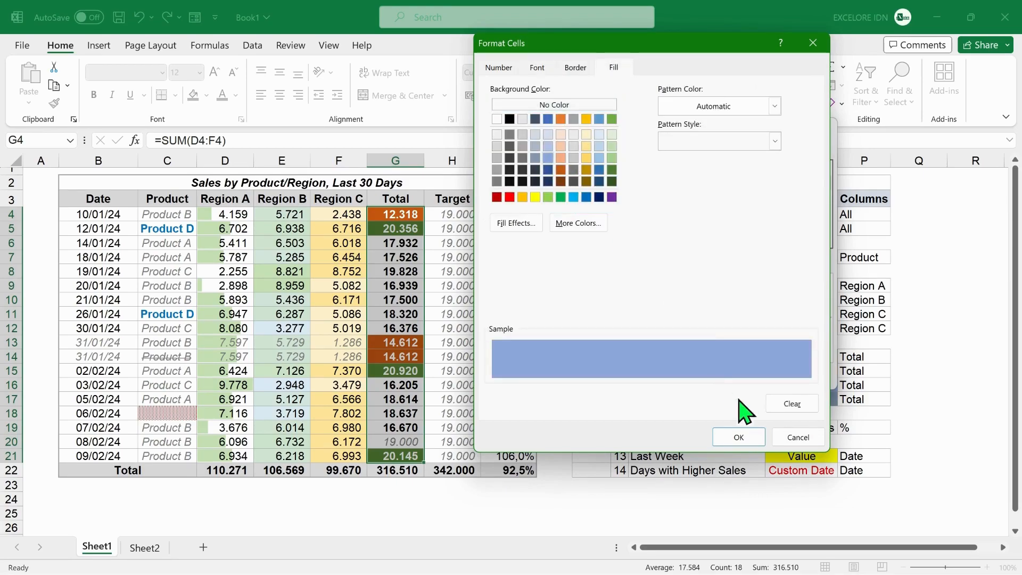
{"action": "left_click", "coordinate": [738, 438]}
{"action": "left_click", "coordinate": [753, 374]}
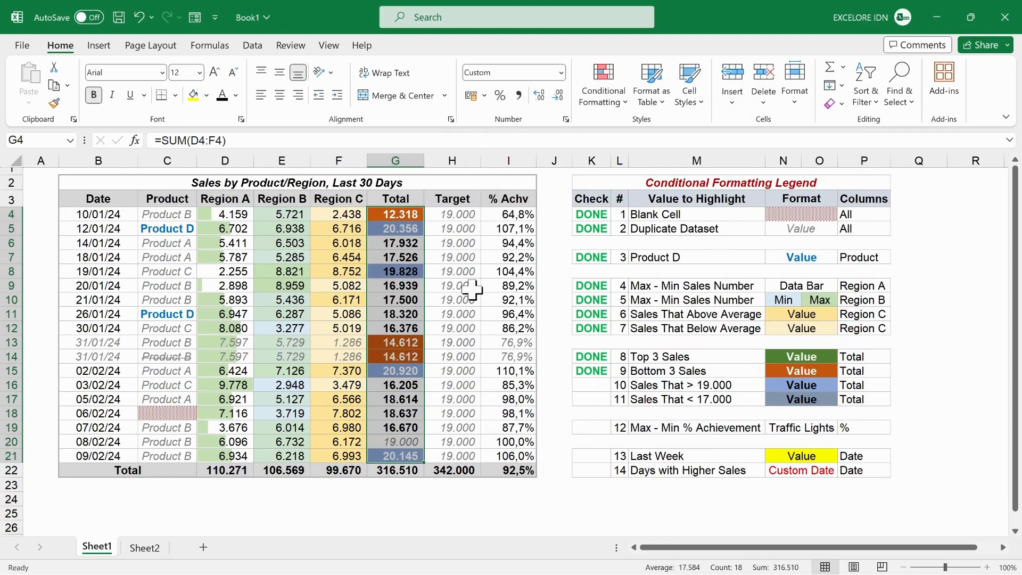
- Examine the Total column cell by cell from G5 to G11 to compare the highlights with the top 3 rule
{"action": "key", "text": "Down"}
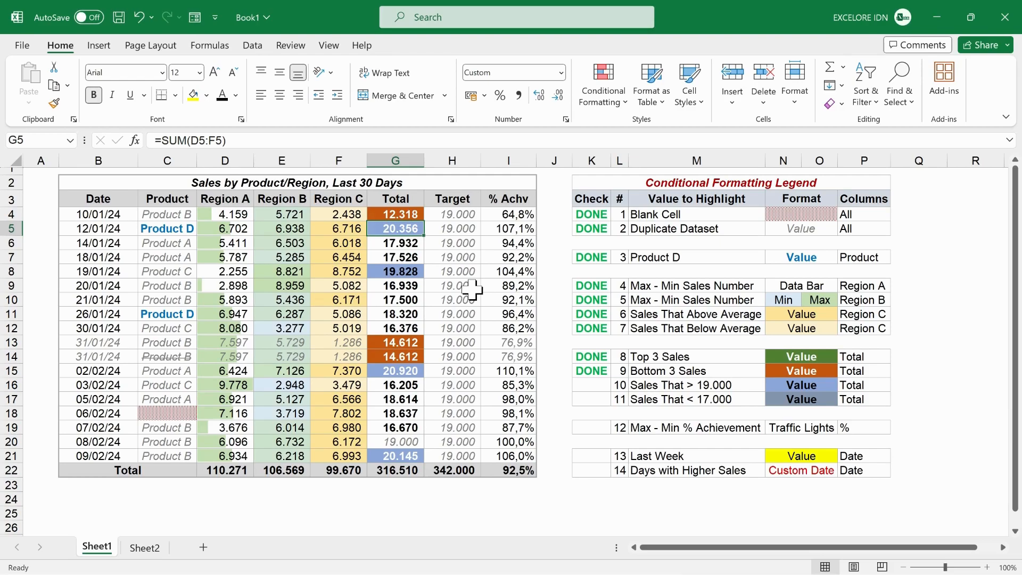
{"action": "key", "text": "Down"}
{"action": "key", "text": "Down"}
{"action": "key", "text": "Down"}
{"action": "key", "text": "Down"}
{"action": "key", "text": "Down"}
{"action": "key", "text": "Down"}
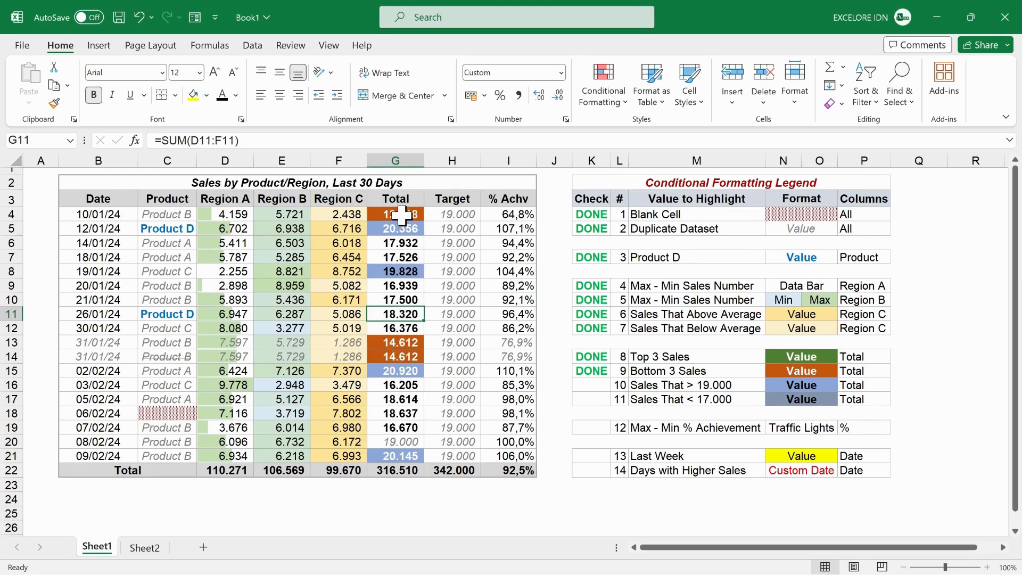
- Move the Top 3 rule for the Total values G4:G21 to the top of the rule order and apply the order
{"action": "left_click_drag", "start_coordinate": [402, 214], "coordinate": [394, 457]}
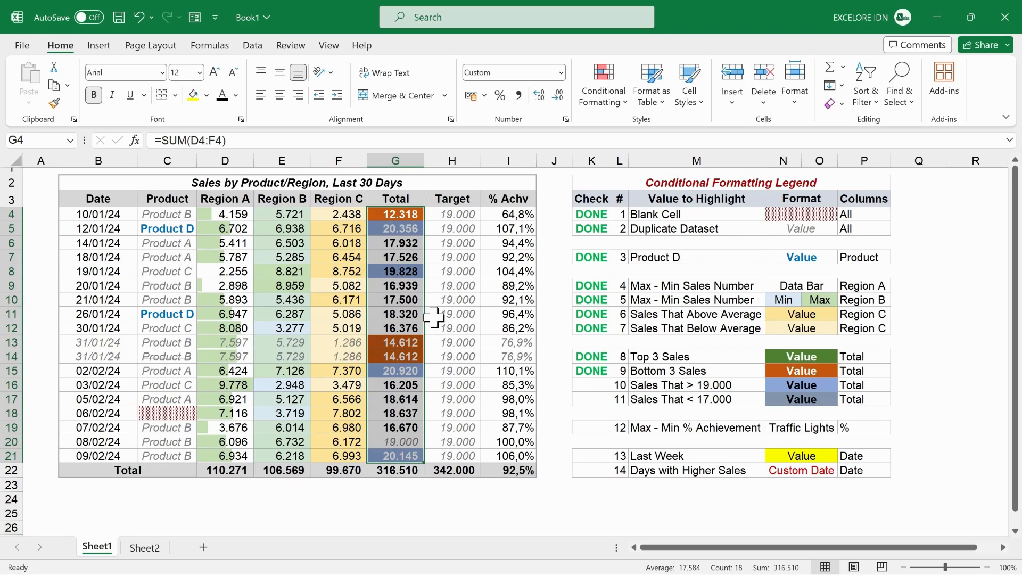
{"action": "left_click", "coordinate": [624, 102]}
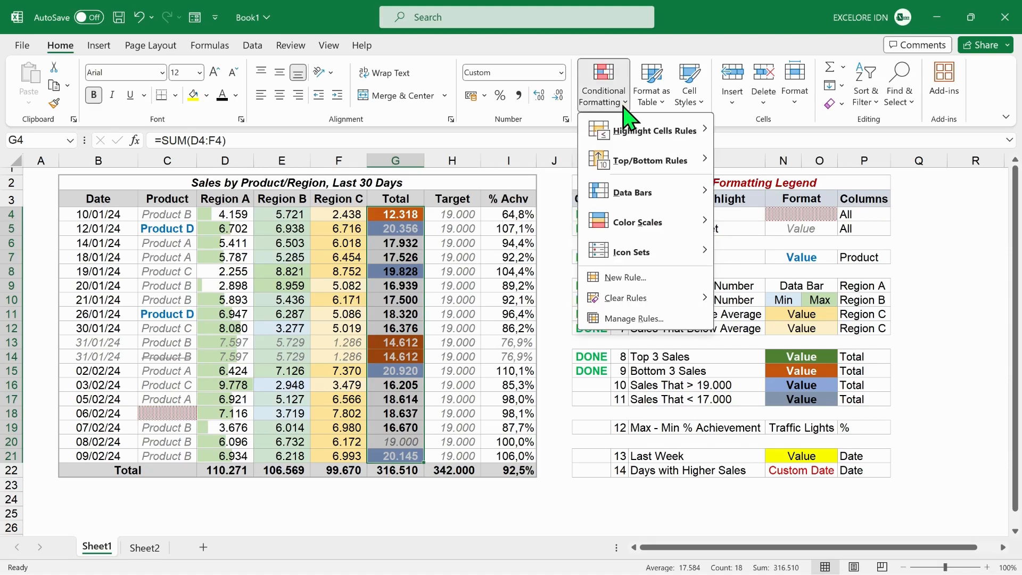
{"action": "left_click", "coordinate": [614, 322]}
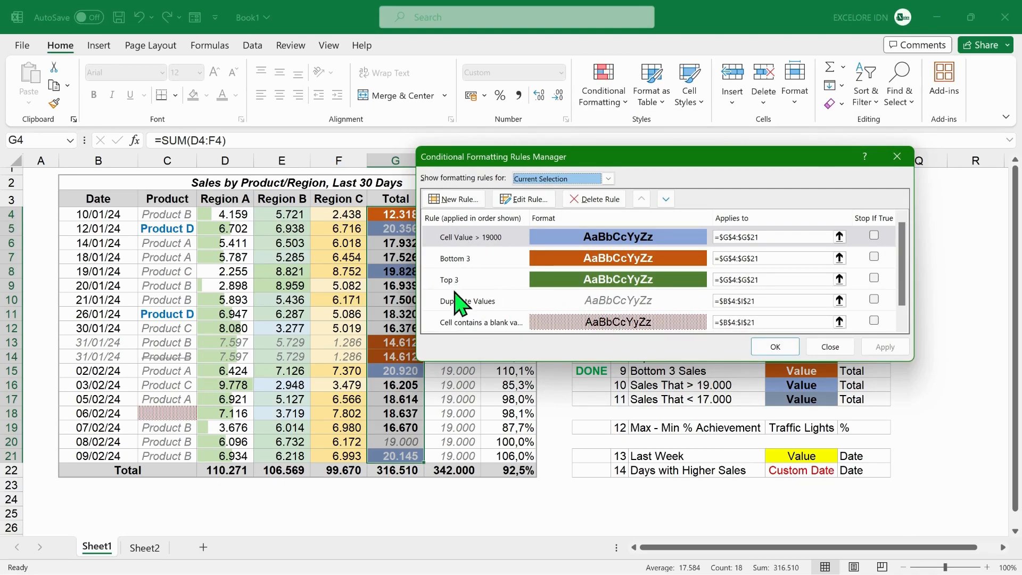
{"action": "left_click", "coordinate": [473, 281]}
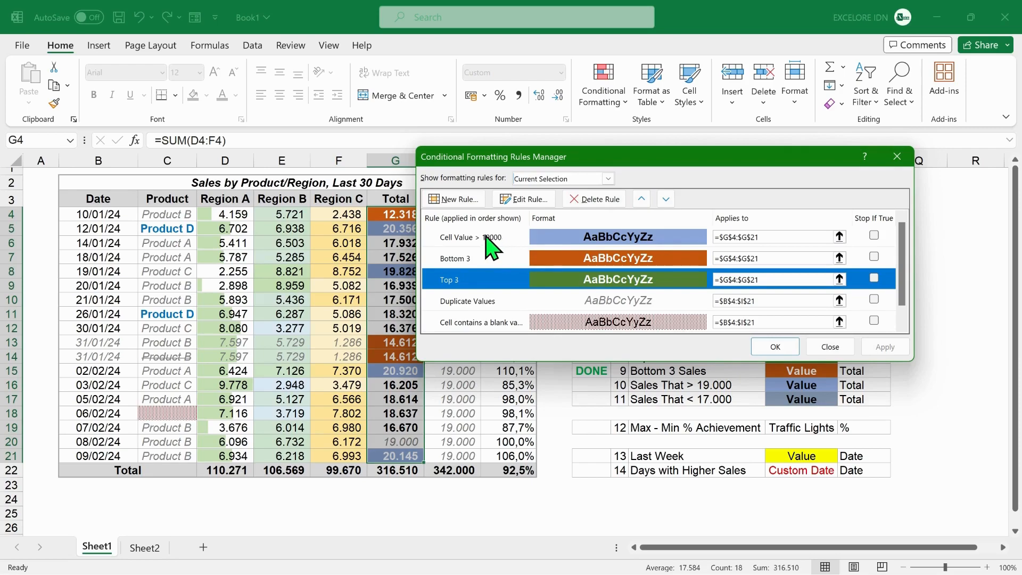
{"action": "left_click", "coordinate": [642, 199]}
{"action": "left_click", "coordinate": [641, 199]}
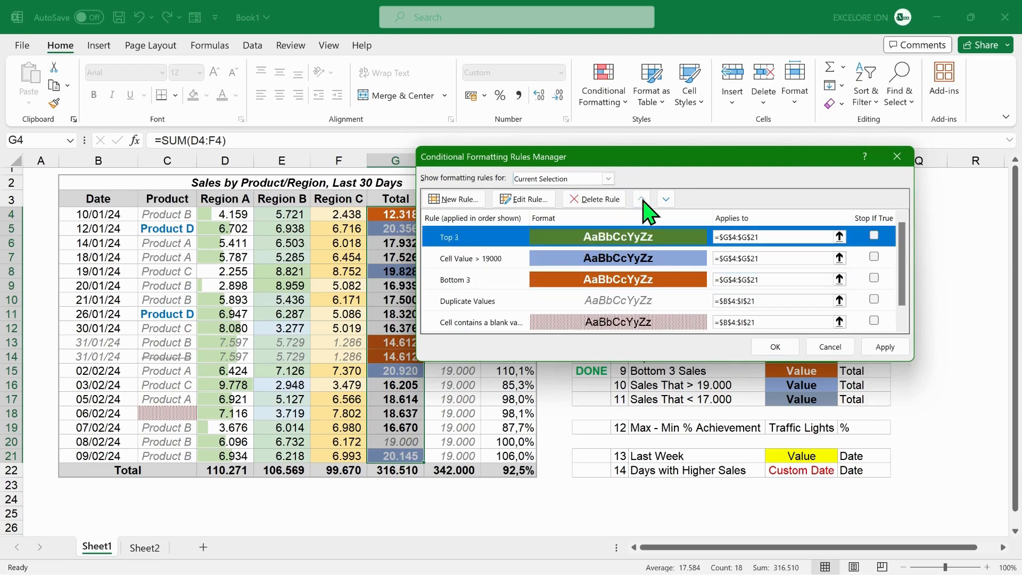
{"action": "left_click", "coordinate": [776, 347]}
{"action": "left_click", "coordinate": [455, 301]}
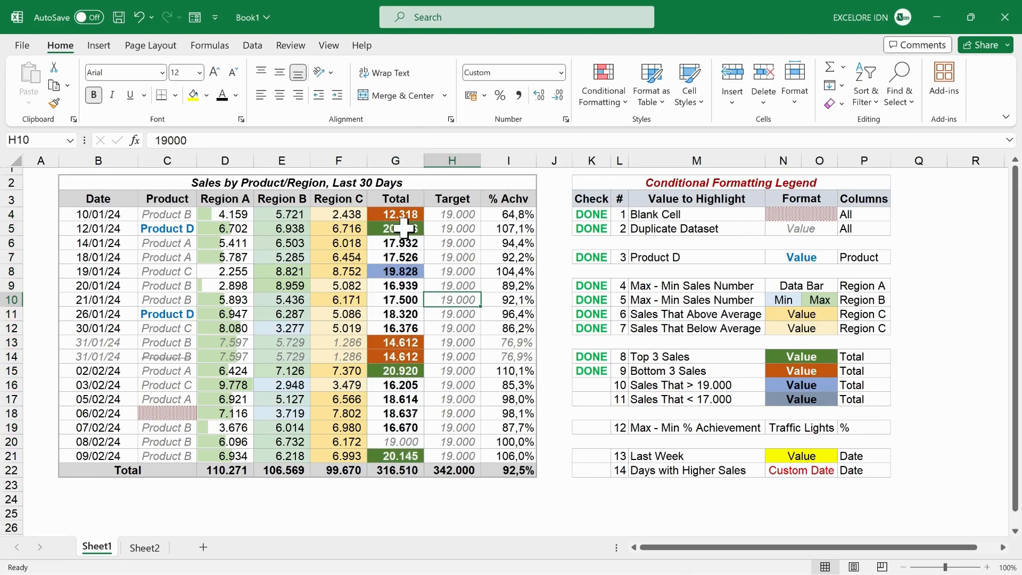
{"action": "left_click", "coordinate": [417, 272]}
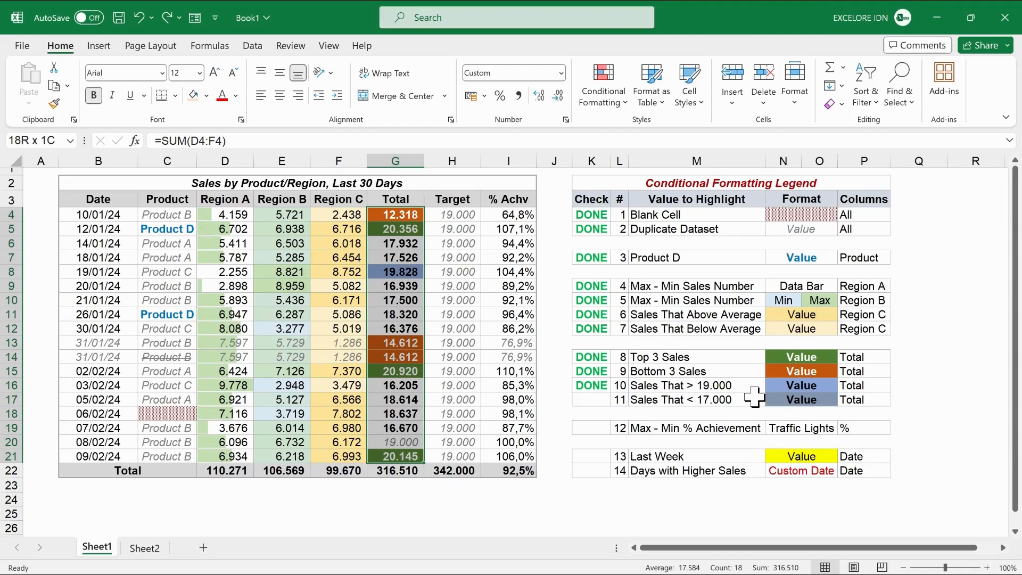
- Set up a rule on the Total values G4:G21 for cell values less than 17000
{"action": "key", "text": "alt+h"}
{"action": "key", "text": "l"}
{"action": "key", "text": "n"}
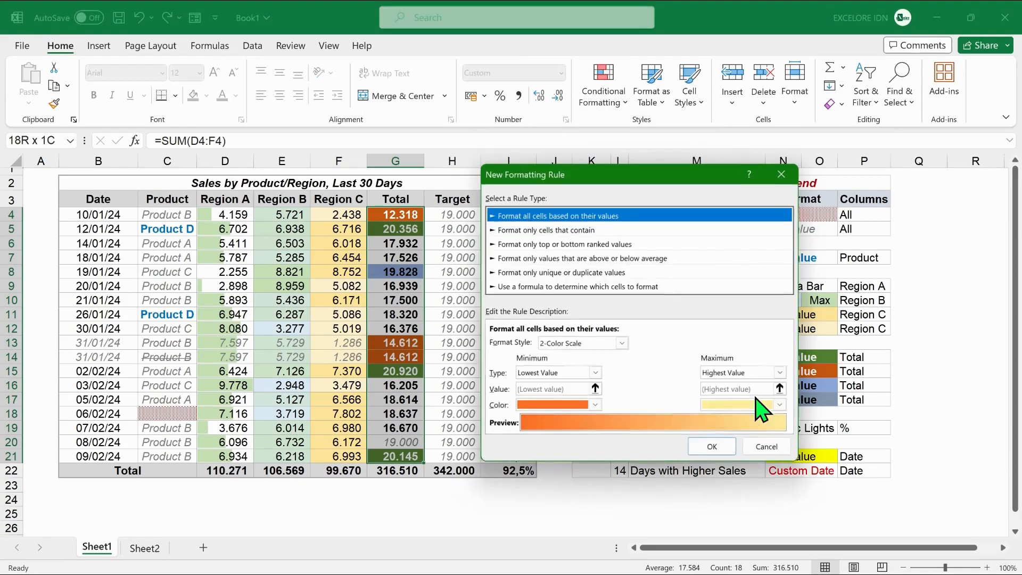
{"action": "left_click", "coordinate": [548, 231]}
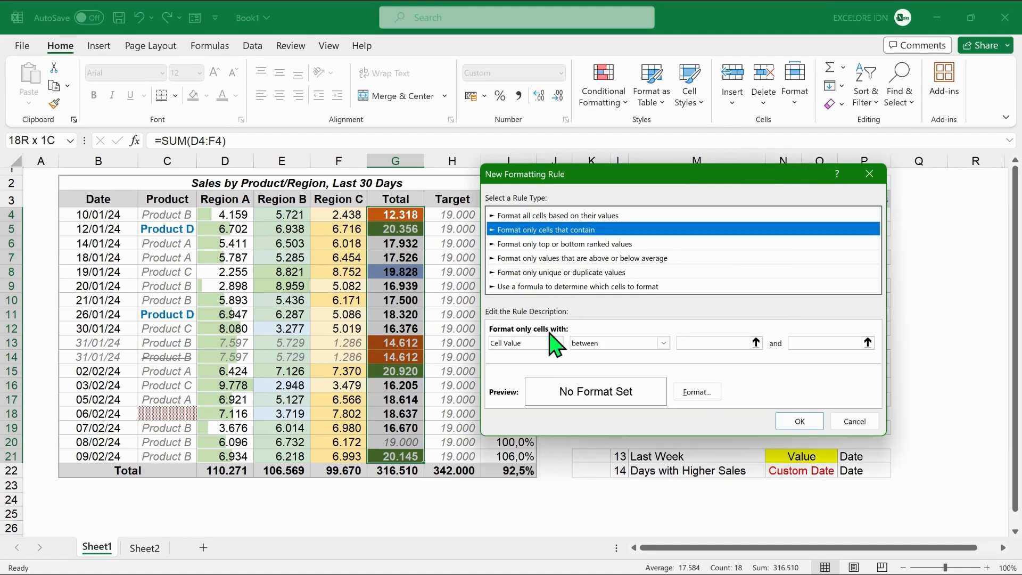
{"action": "left_click", "coordinate": [663, 344]}
{"action": "left_click", "coordinate": [604, 405]}
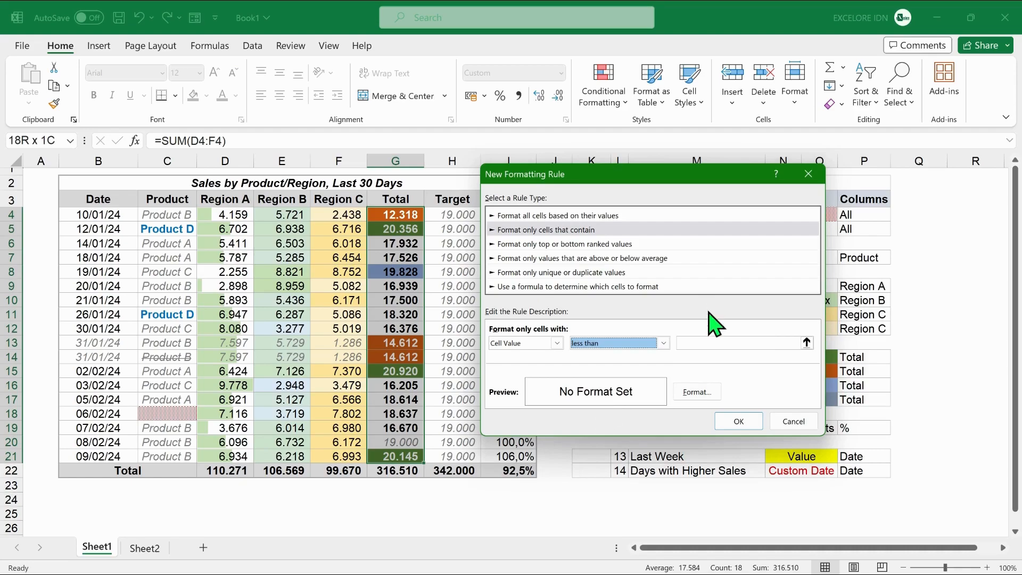
{"action": "left_click", "coordinate": [689, 342]}
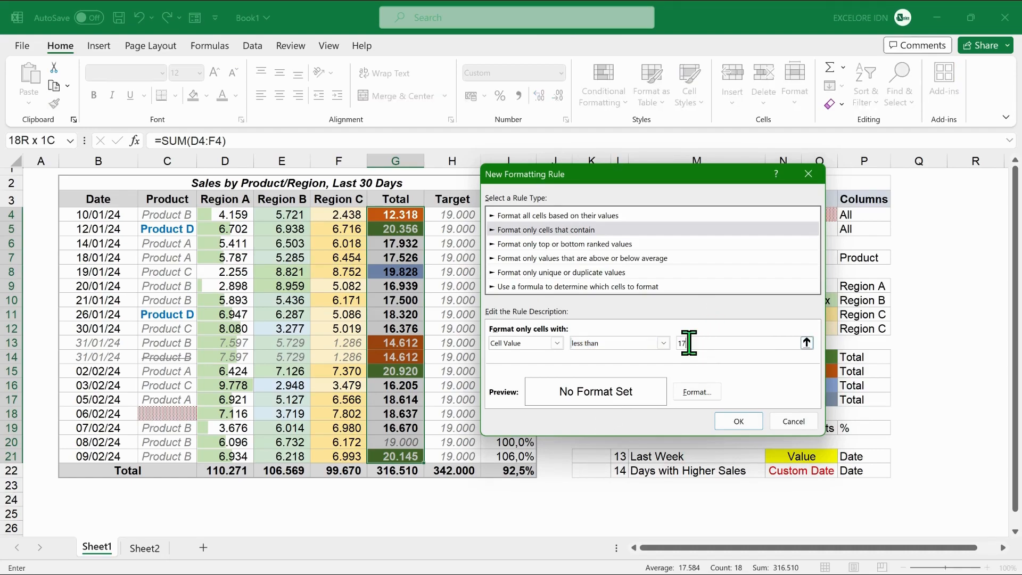
- Give the less than 17000 rule a bold font on a blue-gray fill and apply it
{"action": "left_click", "coordinate": [692, 391]}
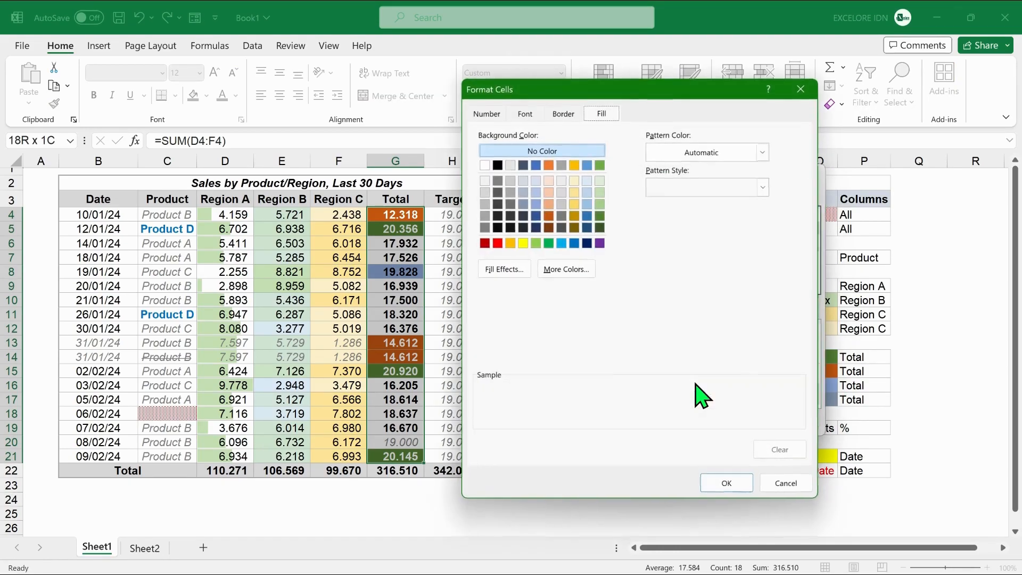
{"action": "left_click", "coordinate": [525, 113]}
{"action": "left_click", "coordinate": [660, 187]}
{"action": "left_click", "coordinate": [598, 114]}
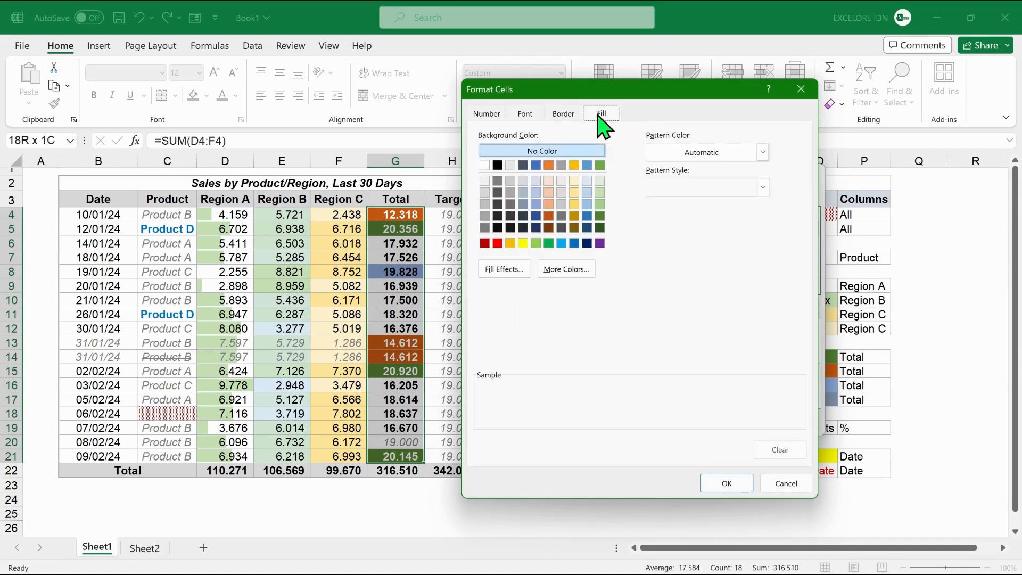
{"action": "left_click", "coordinate": [523, 205]}
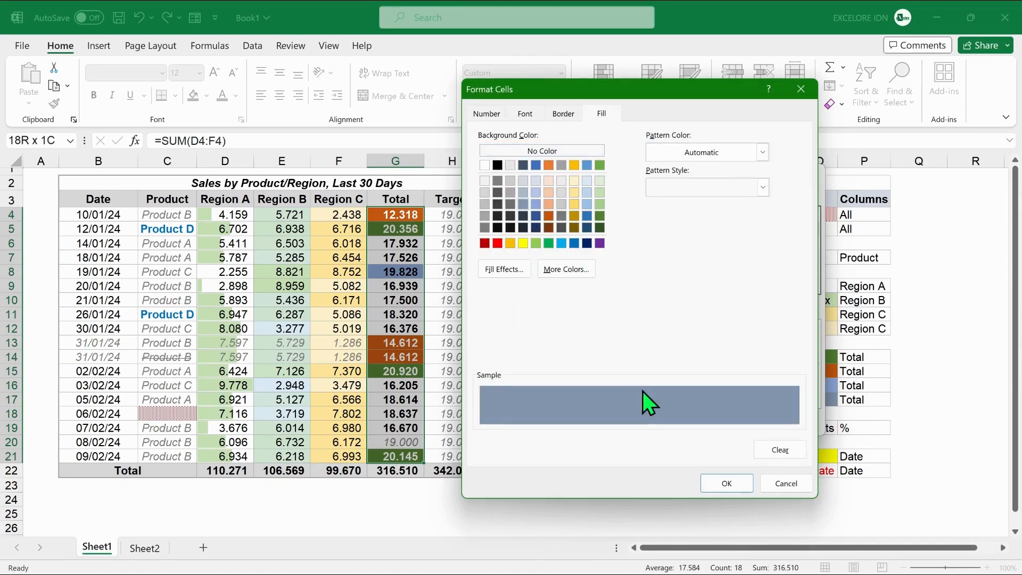
{"action": "left_click", "coordinate": [732, 486]}
{"action": "left_click", "coordinate": [738, 421]}
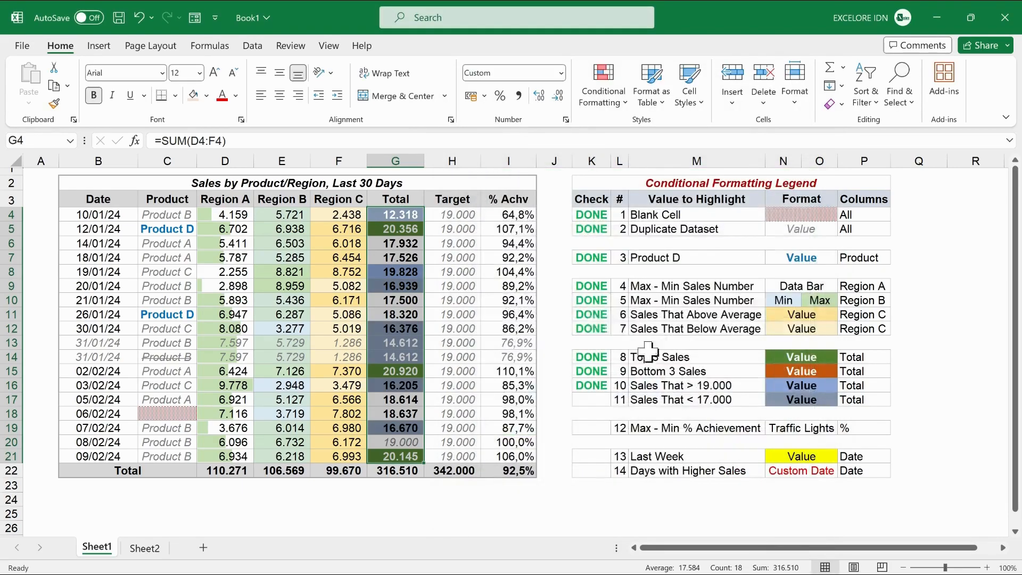
- Move the Bottom 3 rule for the Total values G4:G21 to the top of the rule order and apply the order
{"action": "key", "text": "Down"}
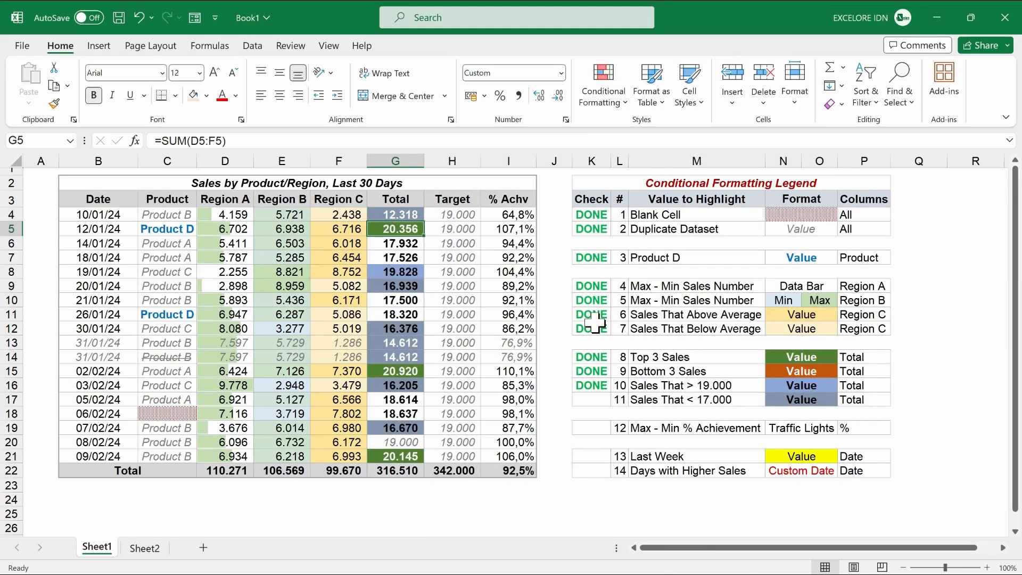
{"action": "key", "text": "Up"}
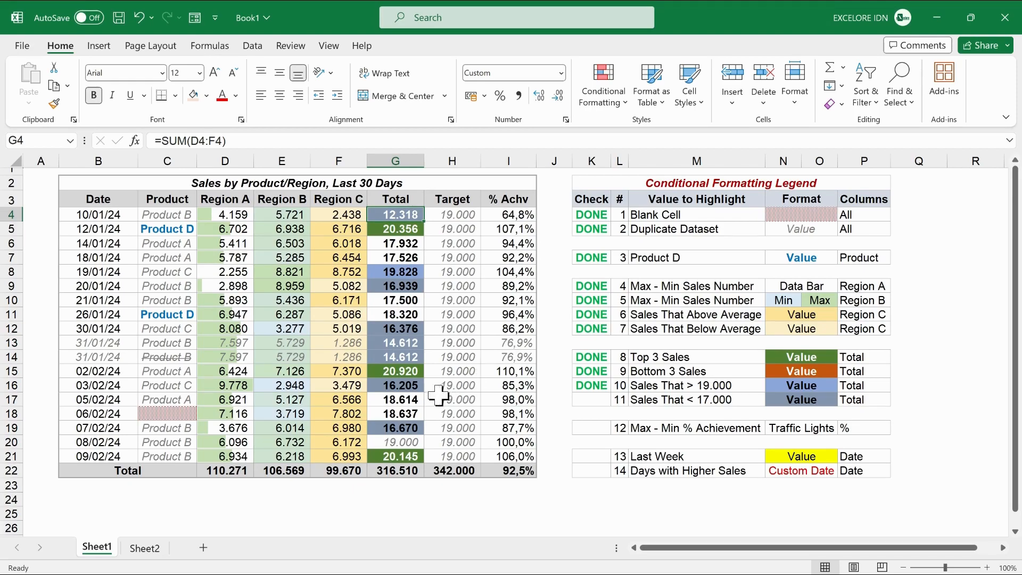
{"action": "left_click", "coordinate": [399, 456], "text": "shift"}
{"action": "left_click", "coordinate": [624, 105]}
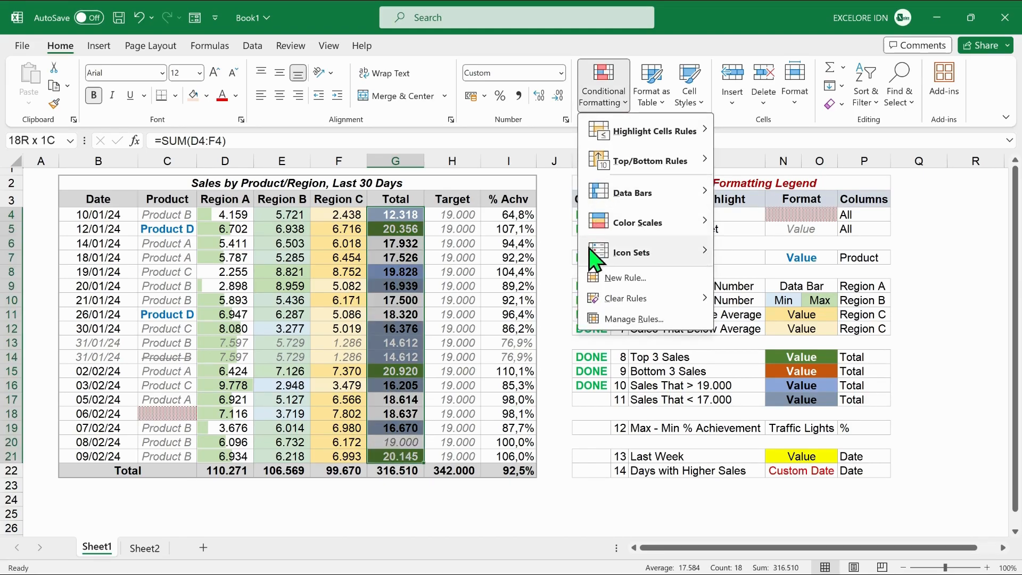
{"action": "left_click", "coordinate": [630, 319]}
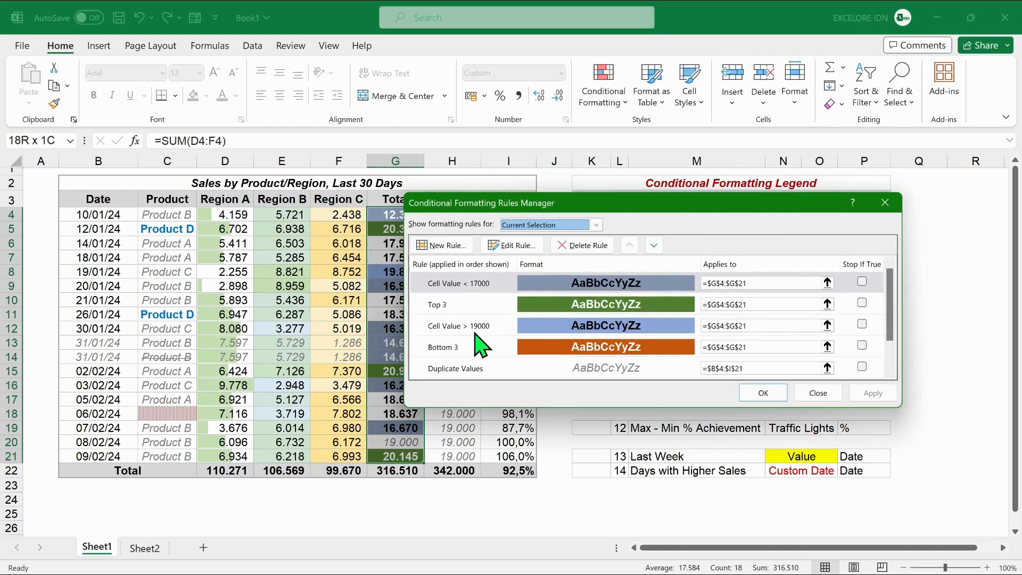
{"action": "left_click", "coordinate": [475, 346]}
{"action": "left_click", "coordinate": [630, 245]}
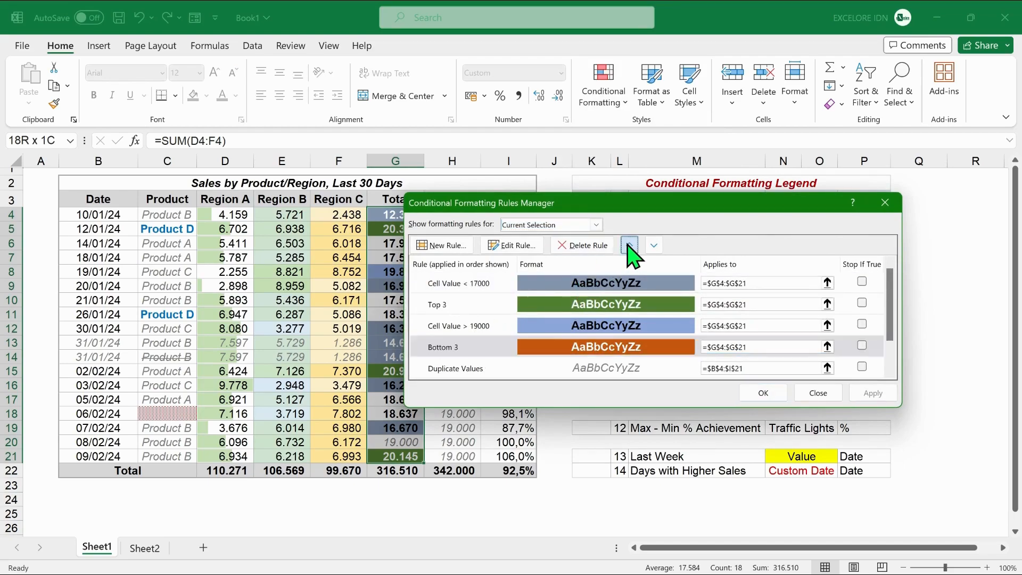
{"action": "left_click", "coordinate": [630, 246]}
{"action": "left_click", "coordinate": [630, 246]}
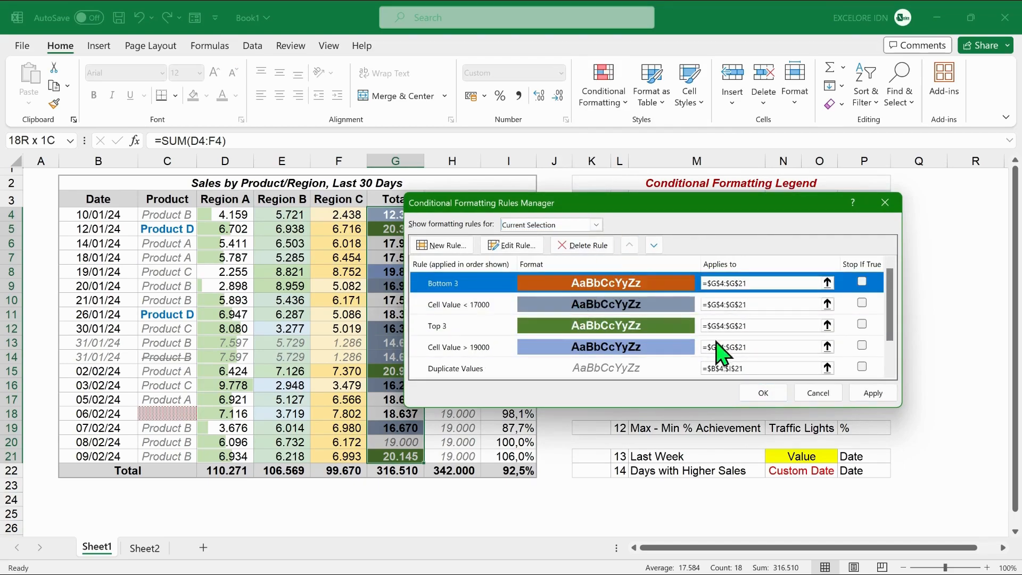
{"action": "left_click", "coordinate": [762, 393]}
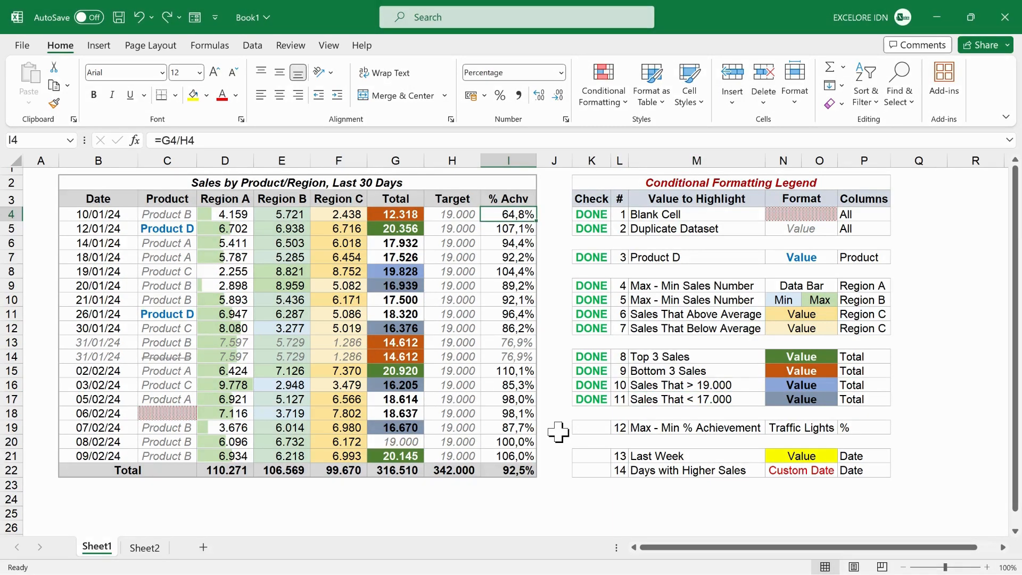
- Start a rule on the % Achv values I4:I21 that formats all cells based on their values with Icon Sets
{"action": "left_click", "coordinate": [514, 455], "text": "shift"}
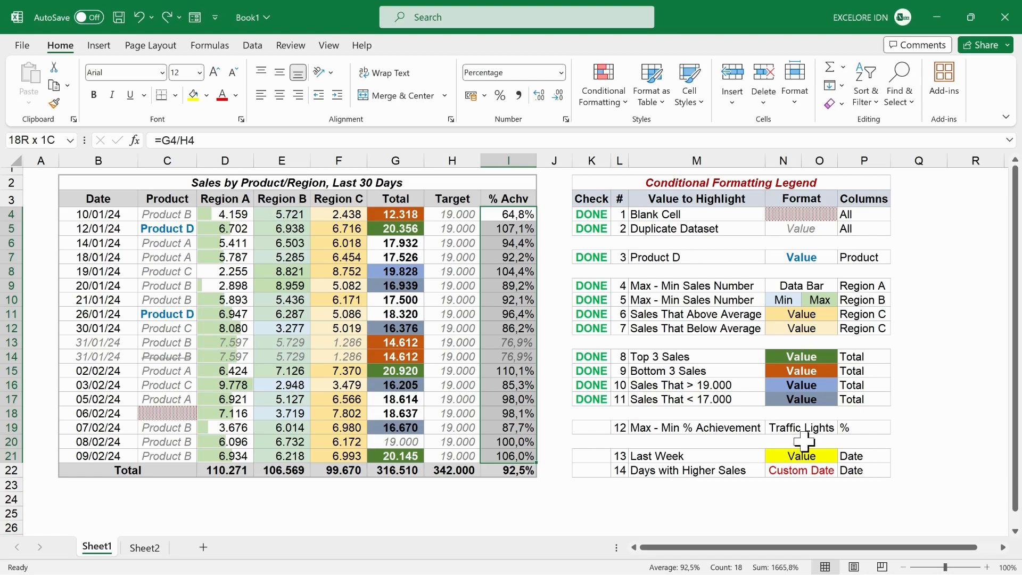
{"action": "key", "text": "alt+h"}
{"action": "key", "text": "l"}
{"action": "key", "text": "n"}
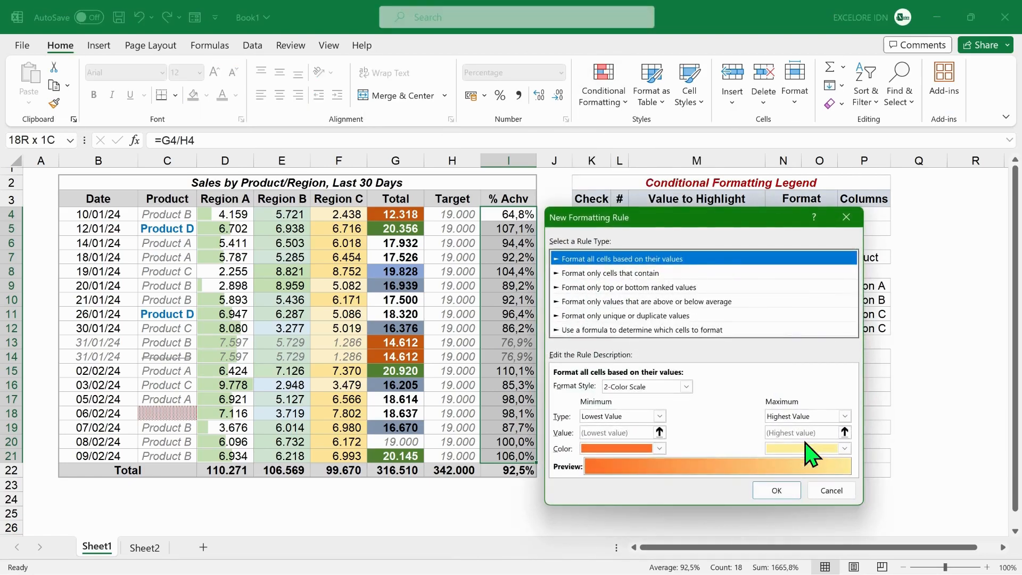
{"action": "left_click", "coordinate": [686, 387]}
{"action": "left_click", "coordinate": [659, 433]}
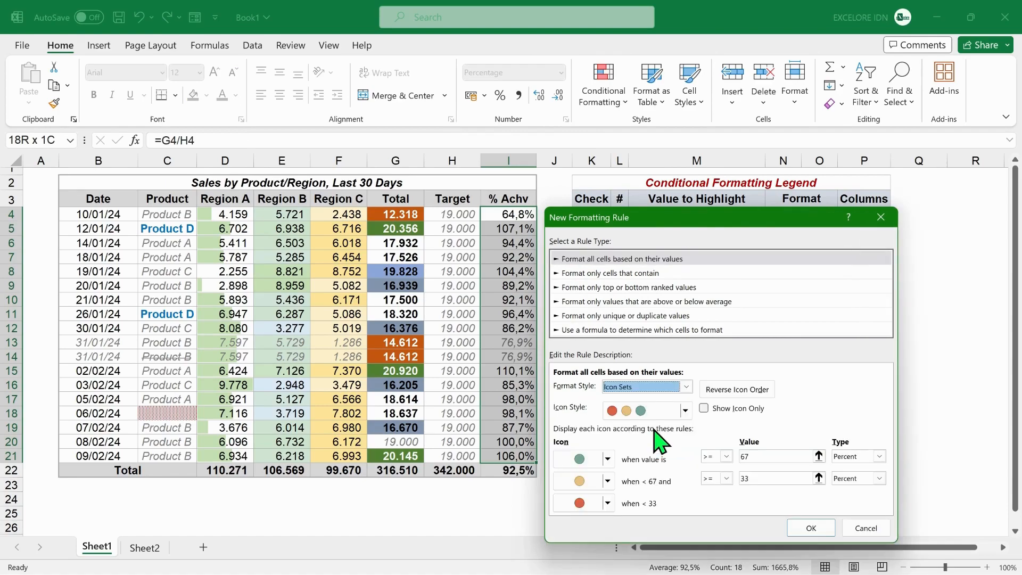
- Give the % Achv icon rule the rimmed red-yellow-green traffic lights style, keeping the cell values shown, and apply it
{"action": "left_click", "coordinate": [685, 410]}
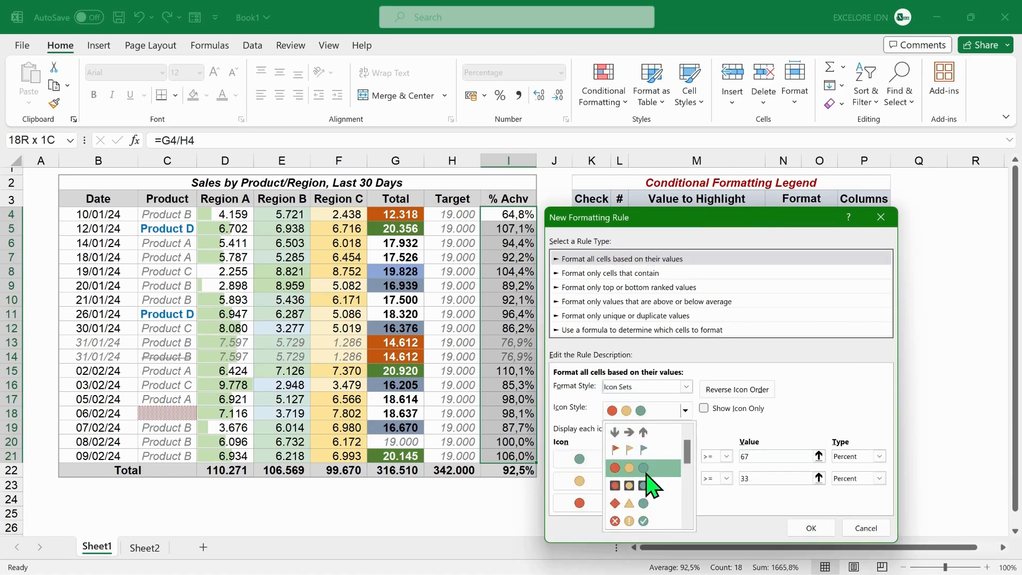
{"action": "left_click", "coordinate": [647, 483]}
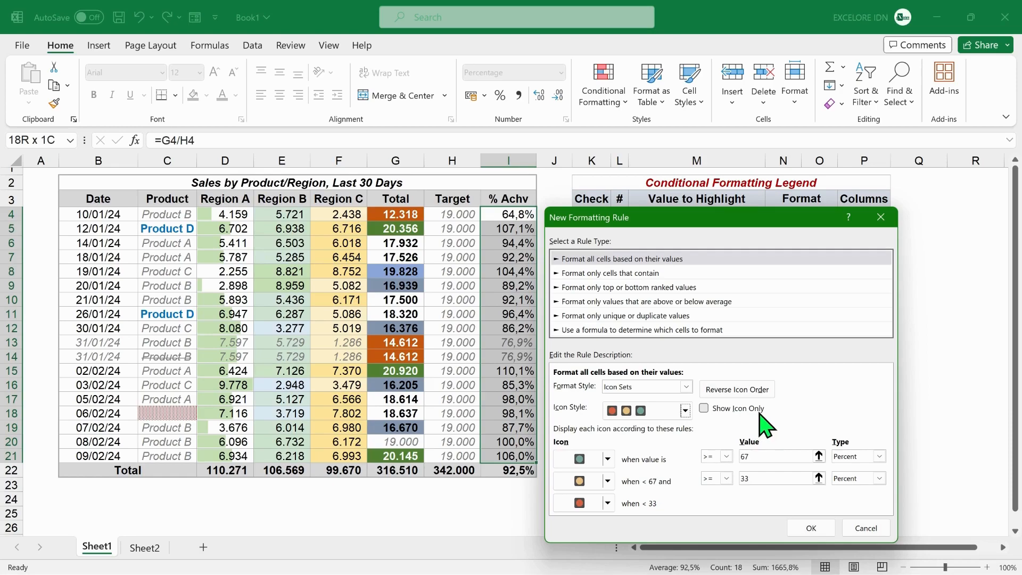
{"action": "left_click", "coordinate": [705, 409]}
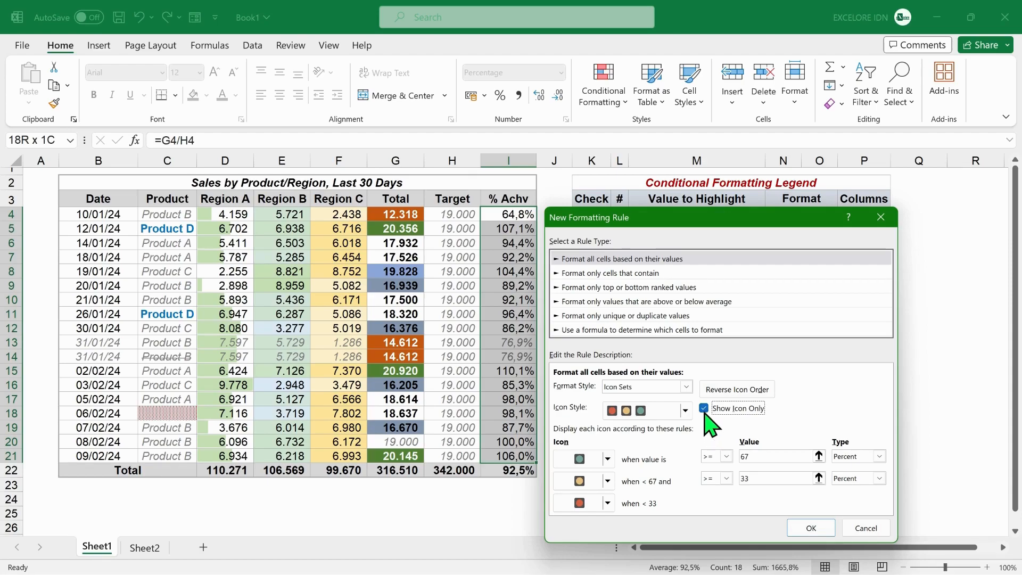
{"action": "left_click", "coordinate": [703, 409]}
{"action": "left_click", "coordinate": [806, 524]}
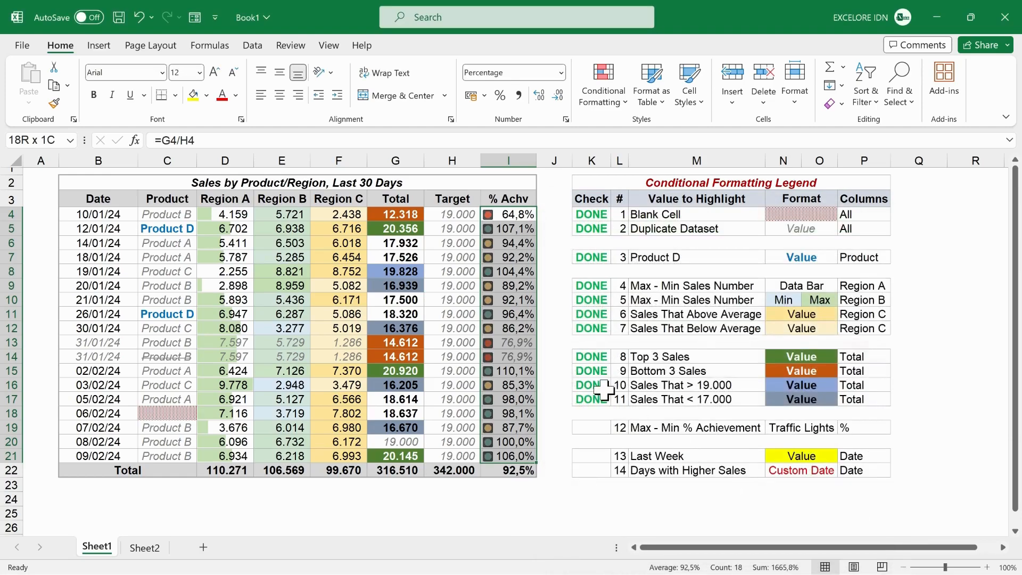
- Go to the first date cell B4 and save the workbook
{"action": "left_click", "coordinate": [552, 217]}
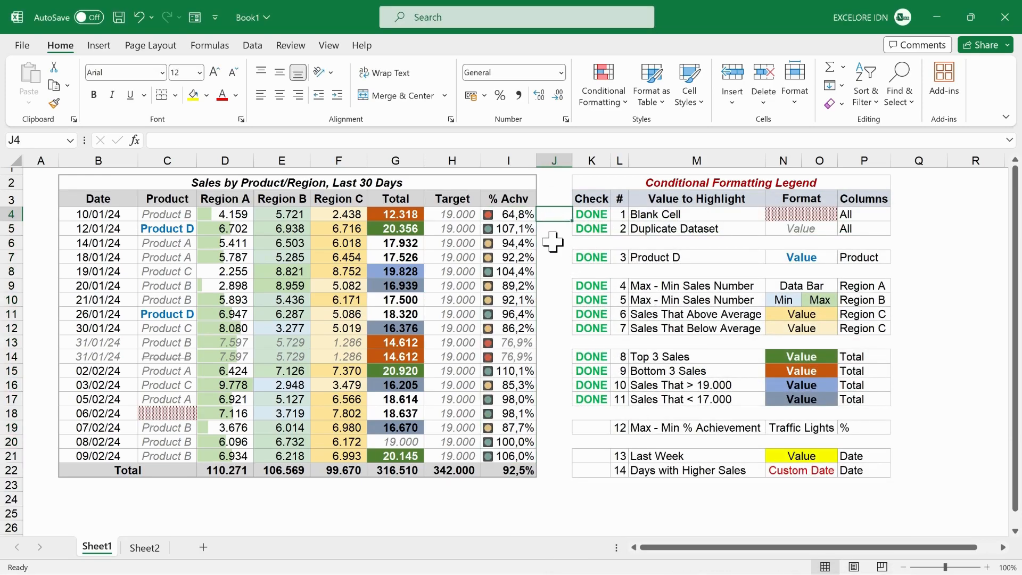
{"action": "left_click", "coordinate": [523, 230]}
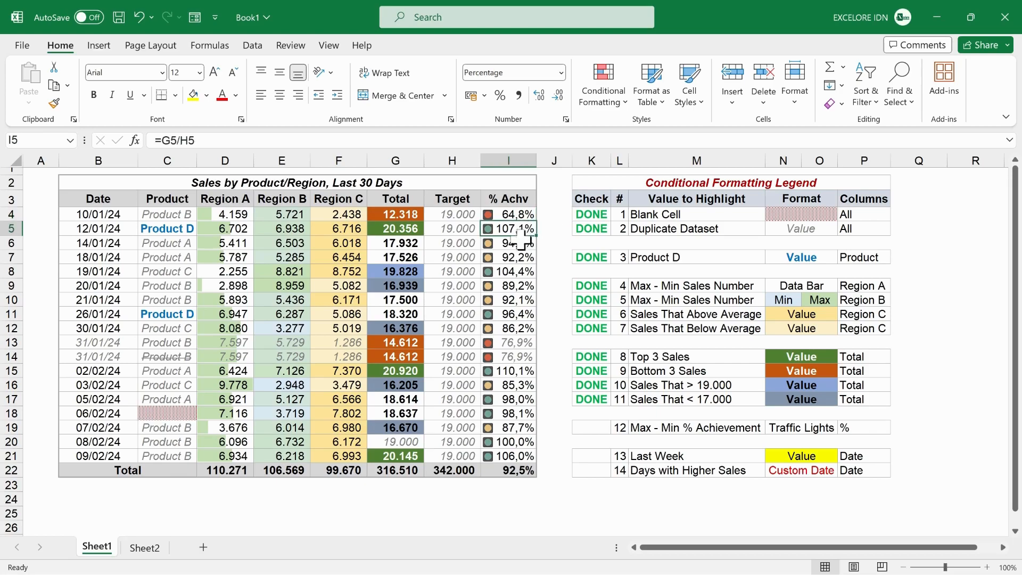
{"action": "key", "text": "Down"}
{"action": "left_click", "coordinate": [521, 216]}
{"action": "key", "text": "ctrl+Left"}
{"action": "key", "text": "ctrl+s"}
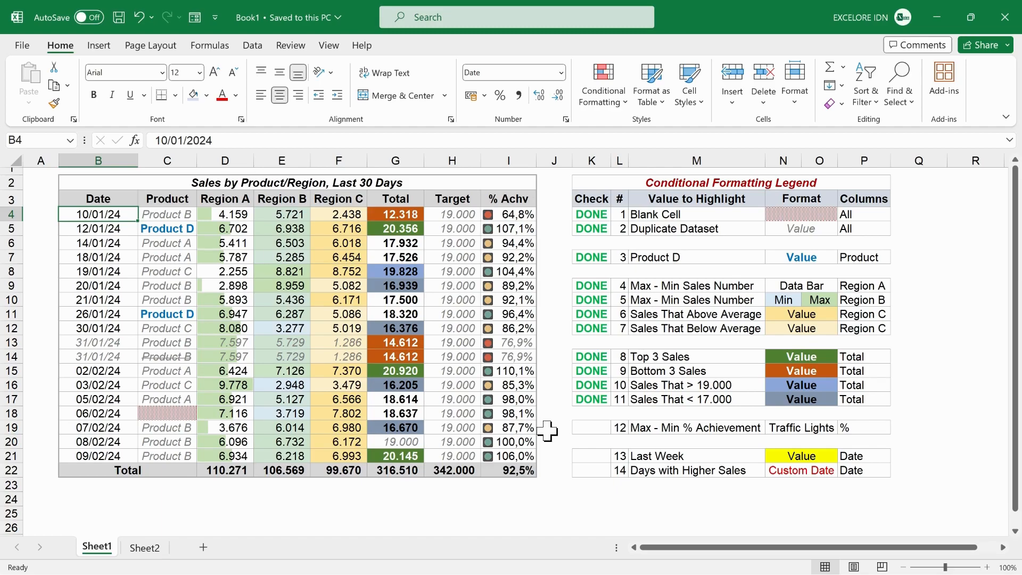
- Start a custom sort of the table data B4:I21 without a header row, sorting by Column I
{"action": "left_click", "coordinate": [516, 452], "text": "shift"}
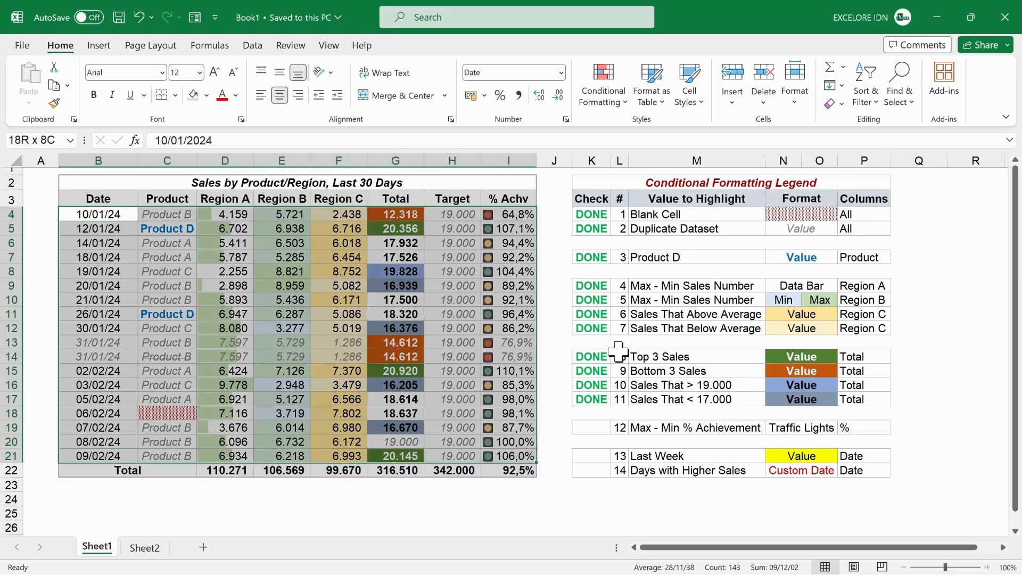
{"action": "left_click", "coordinate": [871, 99]}
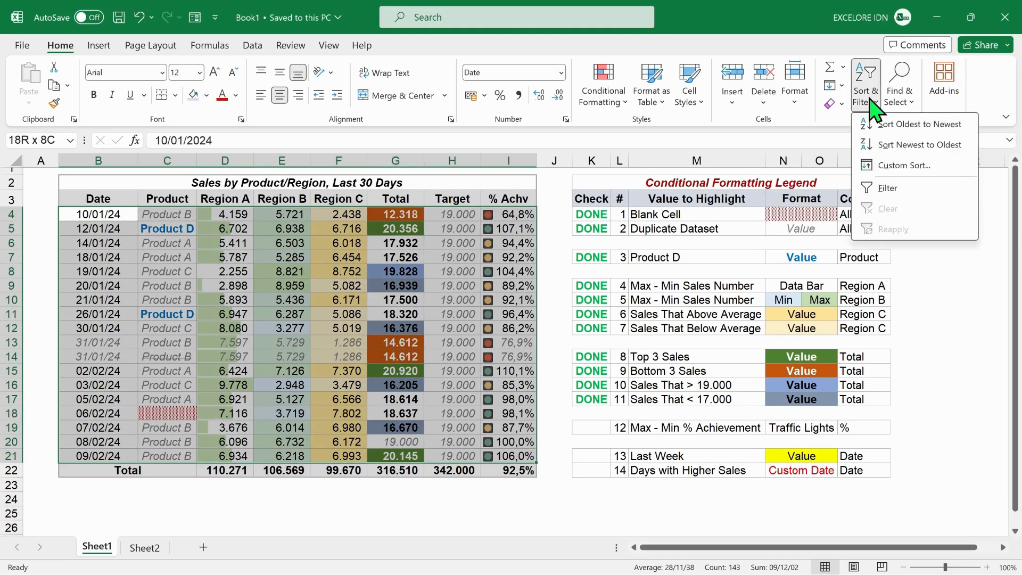
{"action": "left_click", "coordinate": [870, 166]}
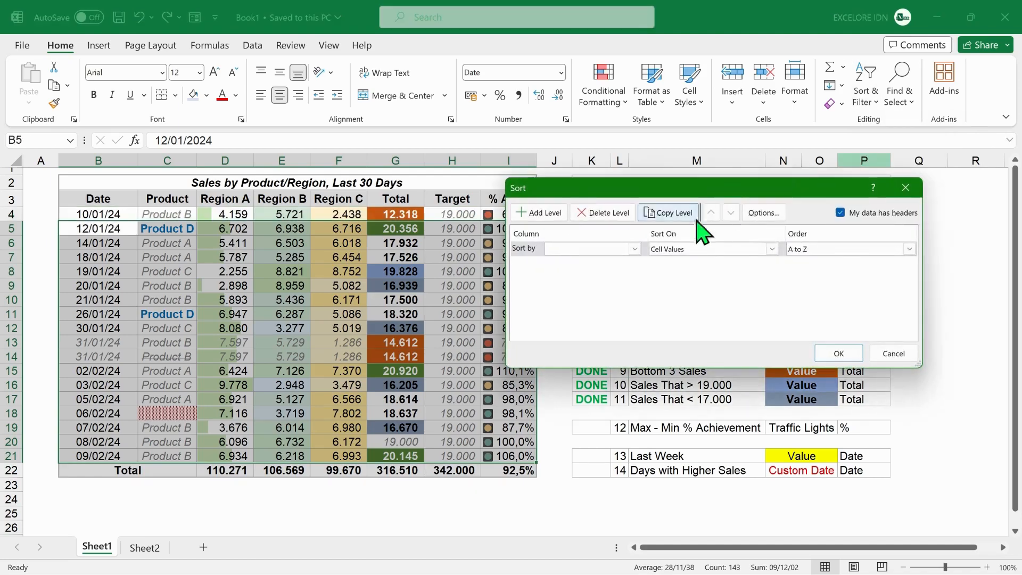
{"action": "left_click", "coordinate": [840, 213]}
{"action": "left_click", "coordinate": [633, 249]}
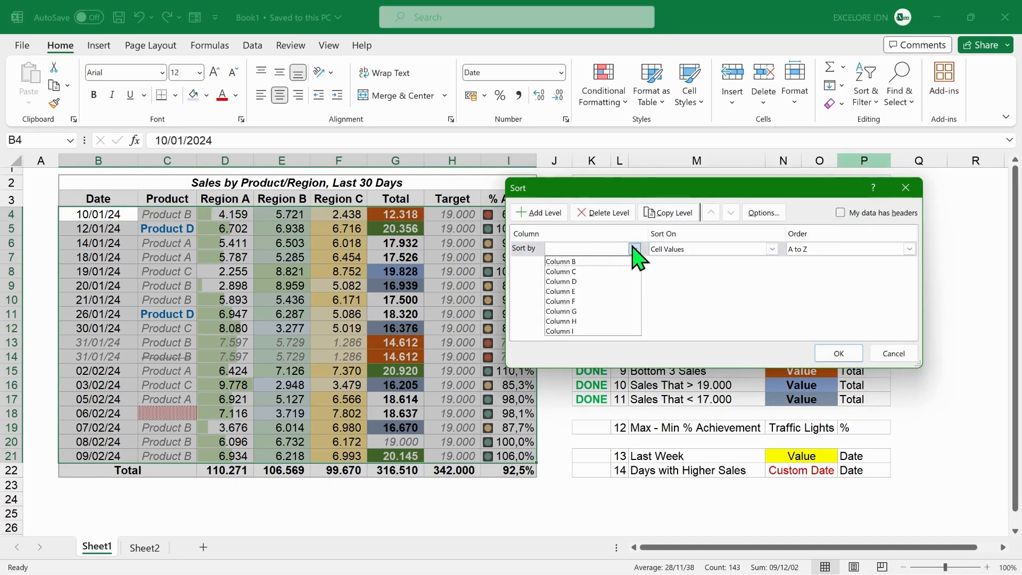
{"action": "left_click", "coordinate": [590, 331]}
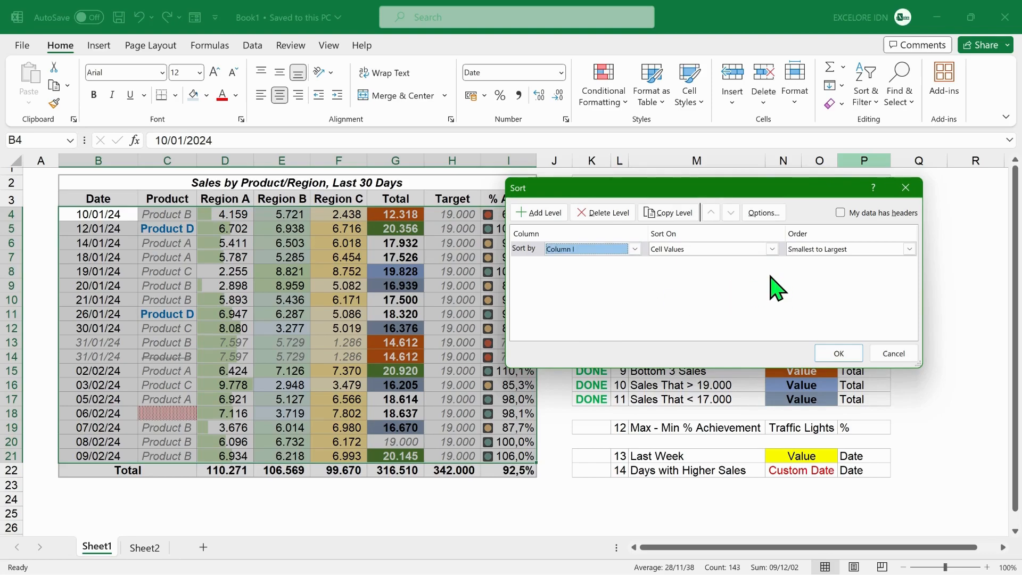
- Set the first sort level to Conditional Formatting Icon with the green traffic light On Top
{"action": "left_click", "coordinate": [771, 249]}
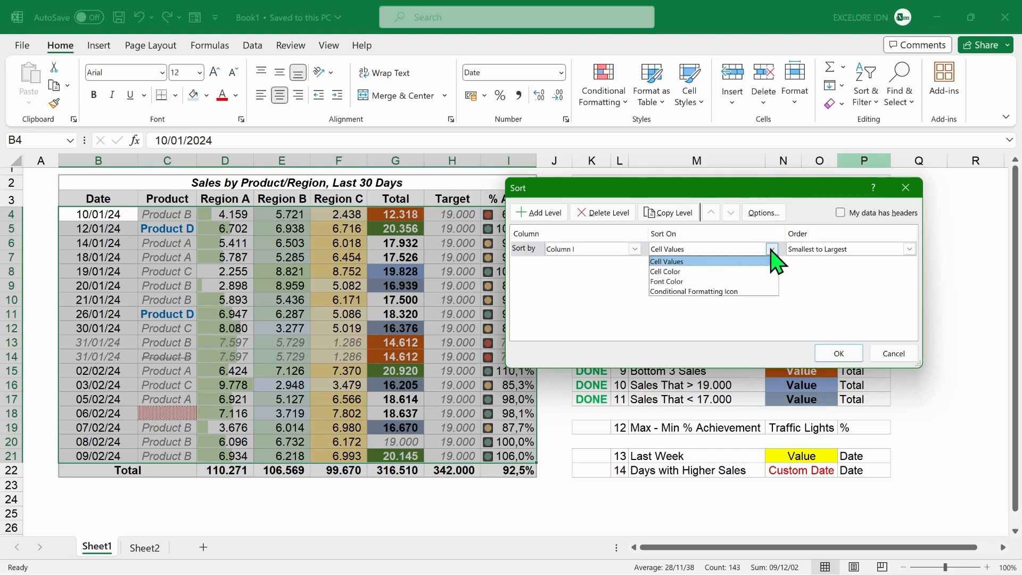
{"action": "left_click", "coordinate": [743, 293]}
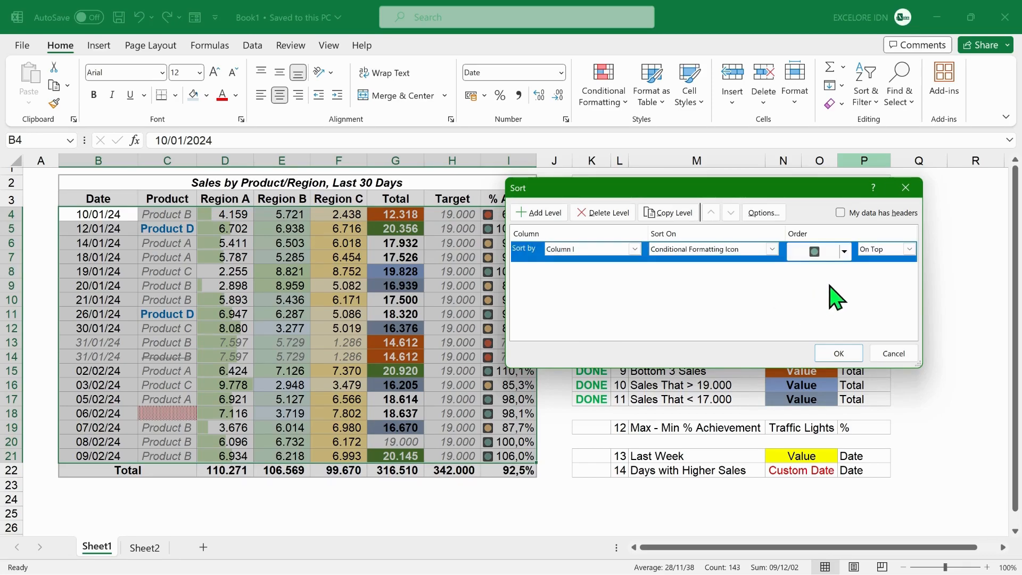
{"action": "left_click", "coordinate": [846, 252]}
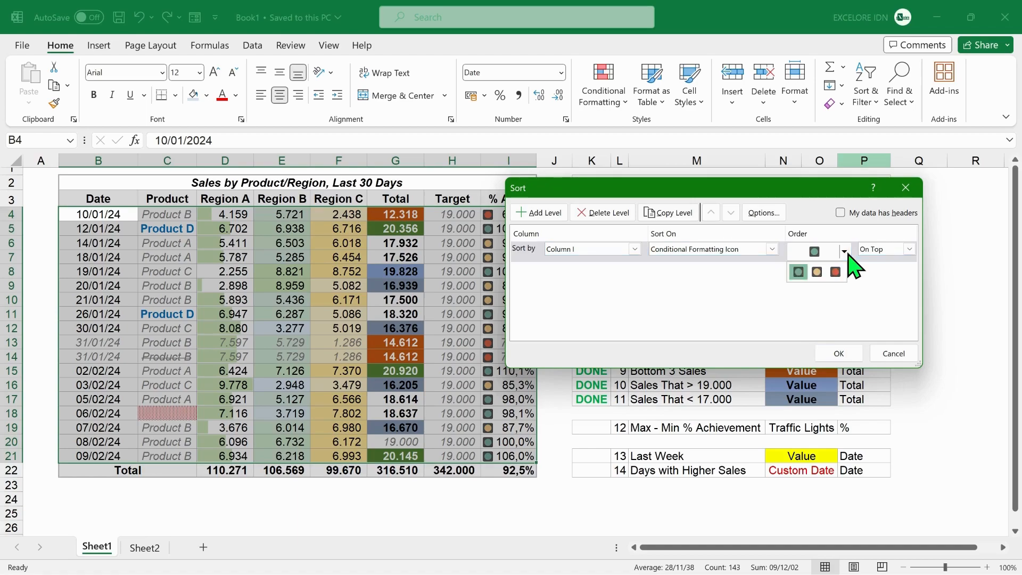
{"action": "left_click", "coordinate": [802, 276]}
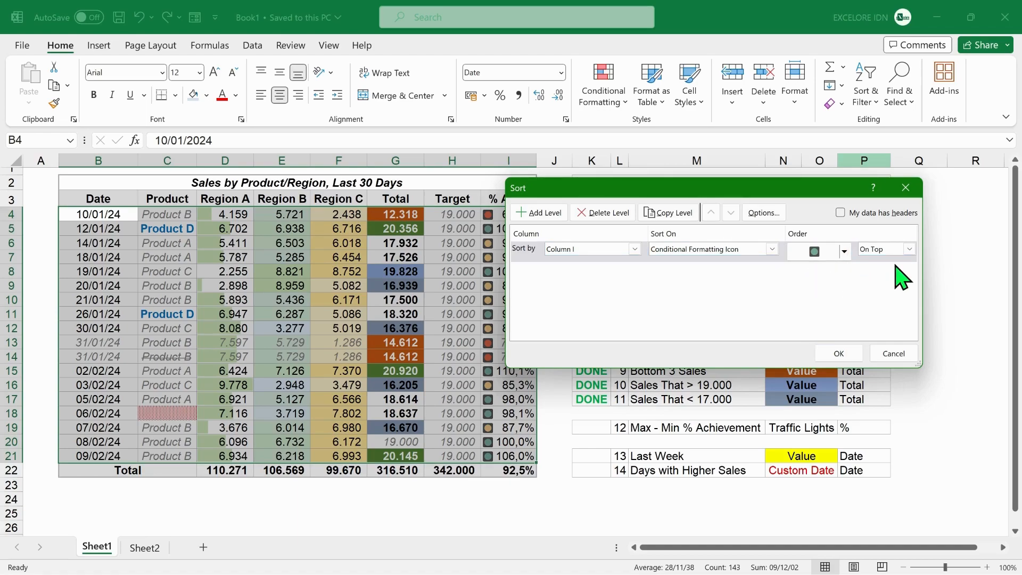
{"action": "left_click", "coordinate": [909, 249]}
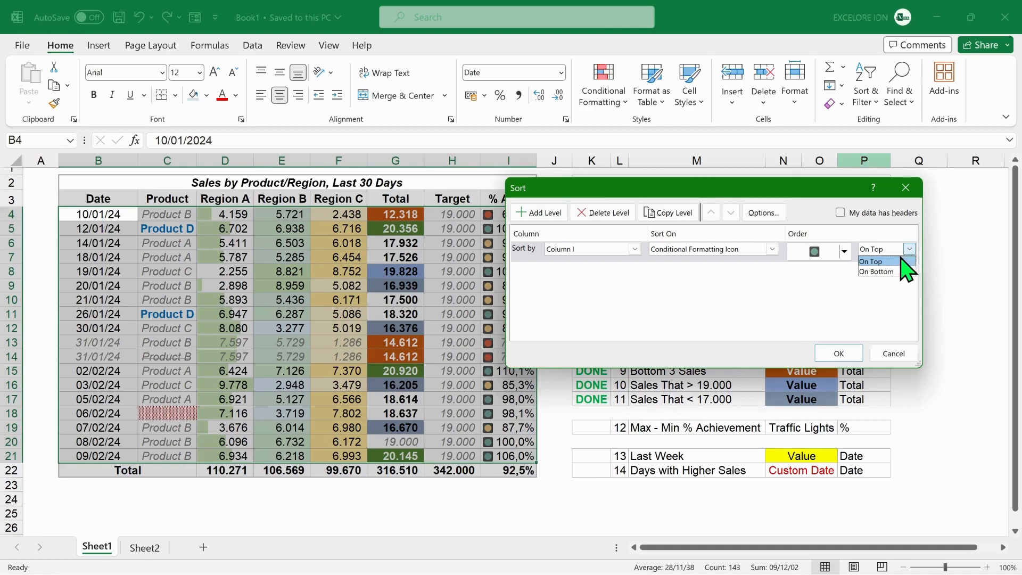
{"action": "left_click", "coordinate": [905, 261]}
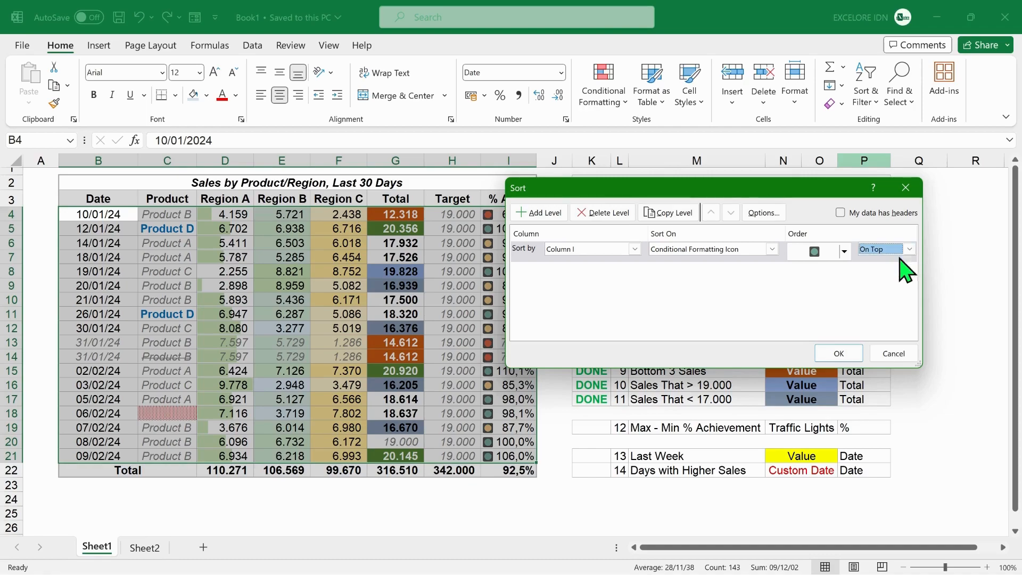
- Add a second sort level for Column I by Conditional Formatting Icon with the red traffic light On Bottom, and apply the sort
{"action": "left_click", "coordinate": [539, 212]}
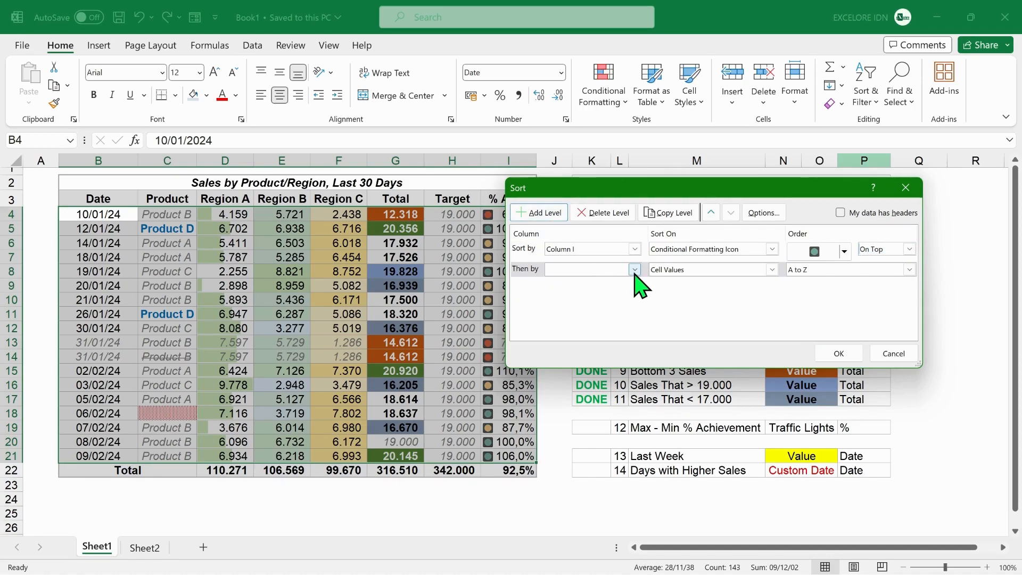
{"action": "left_click", "coordinate": [634, 269]}
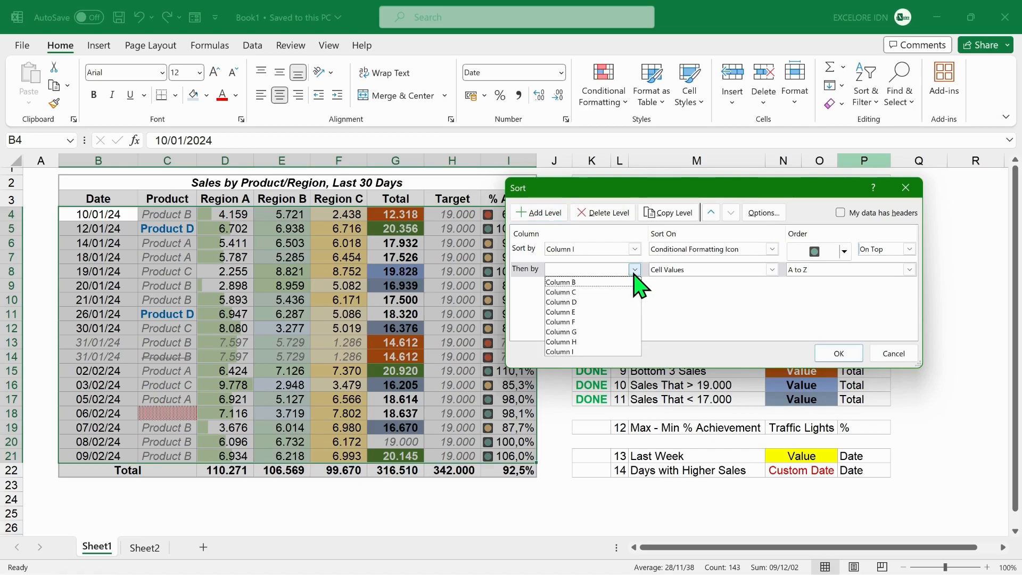
{"action": "left_click", "coordinate": [567, 353]}
{"action": "left_click", "coordinate": [771, 270]}
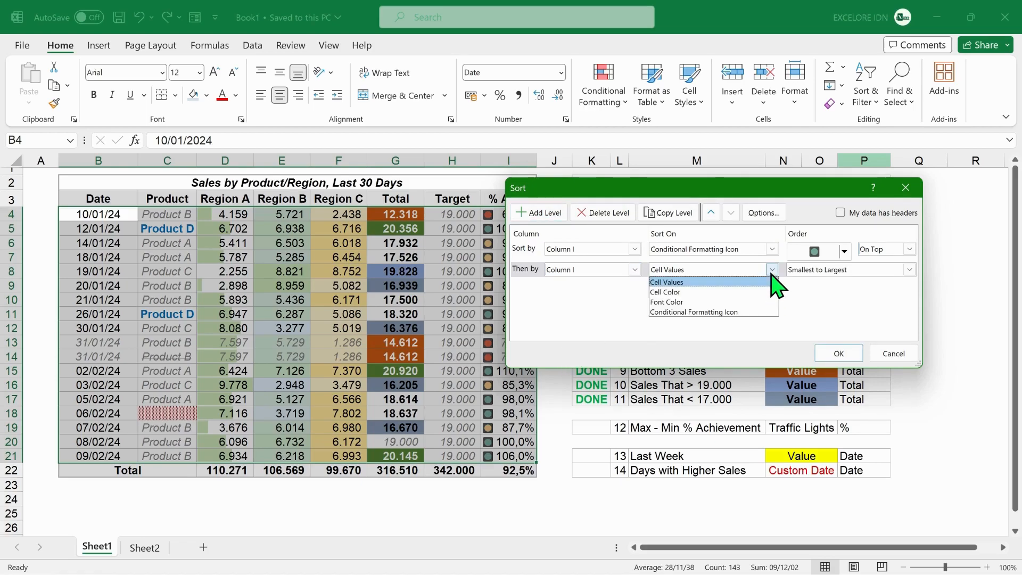
{"action": "left_click", "coordinate": [745, 312]}
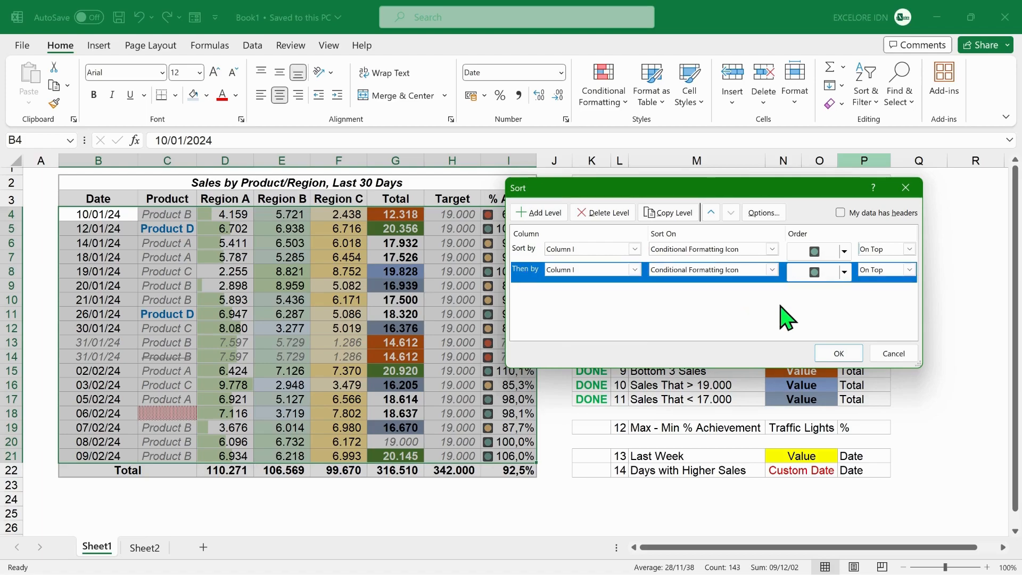
{"action": "left_click", "coordinate": [844, 272]}
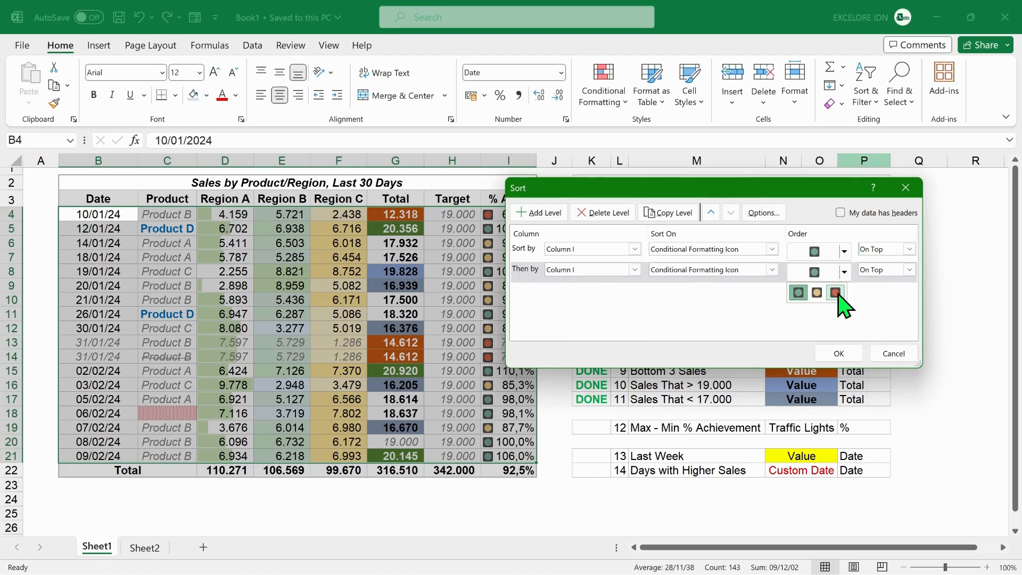
{"action": "left_click", "coordinate": [836, 292]}
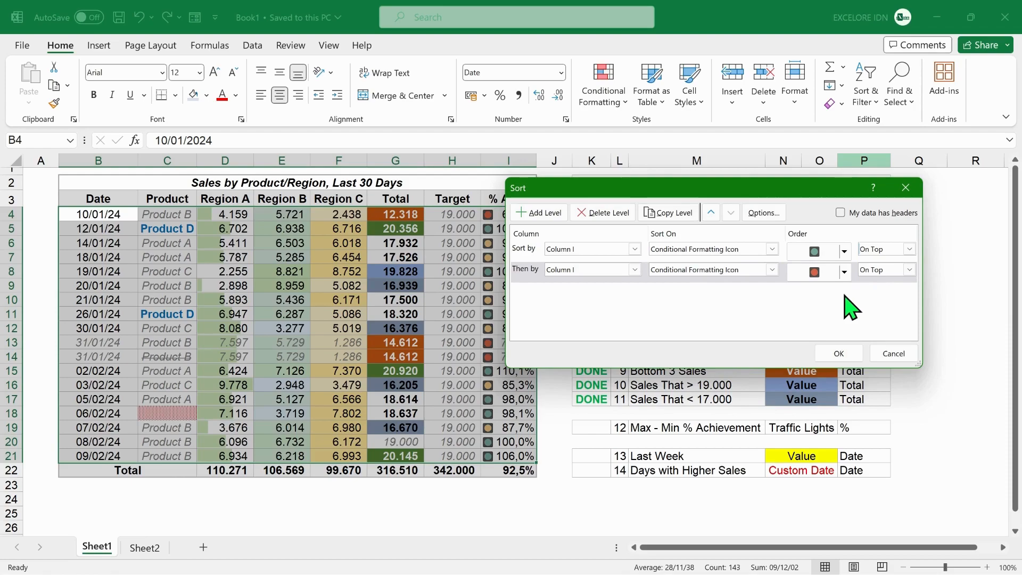
{"action": "left_click", "coordinate": [910, 270]}
{"action": "left_click", "coordinate": [894, 301]}
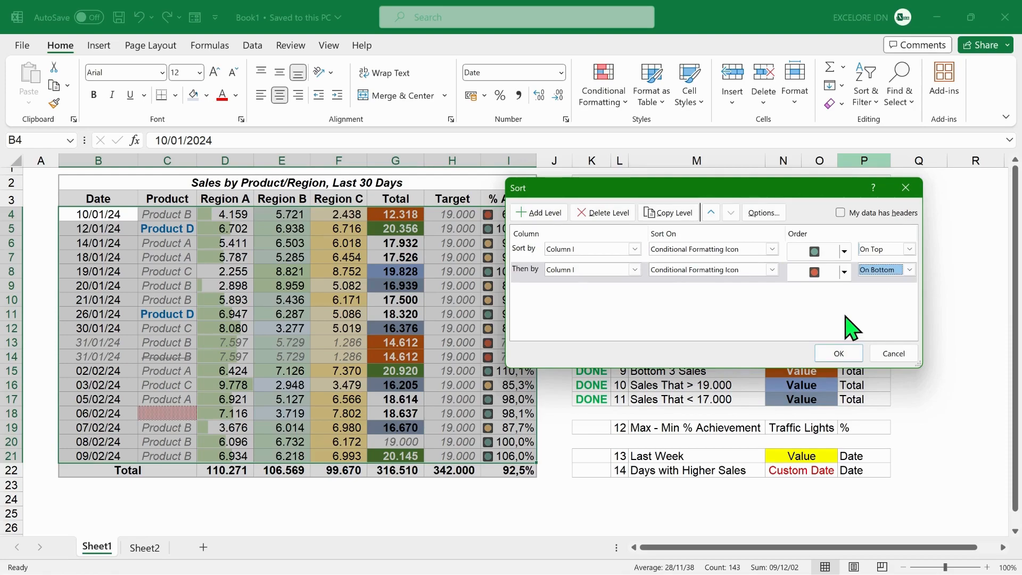
{"action": "left_click", "coordinate": [835, 353]}
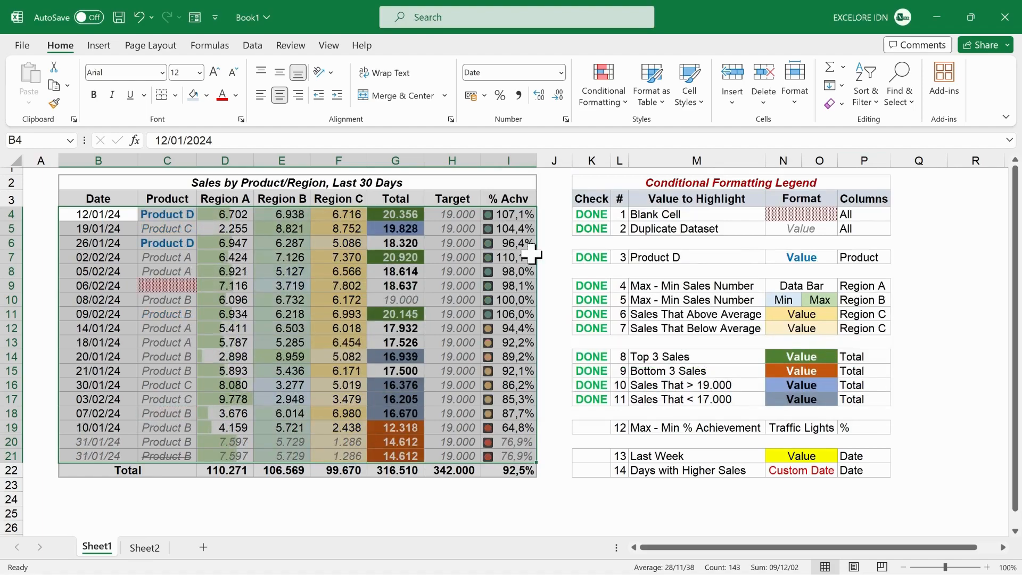
{"action": "left_click", "coordinate": [551, 215]}
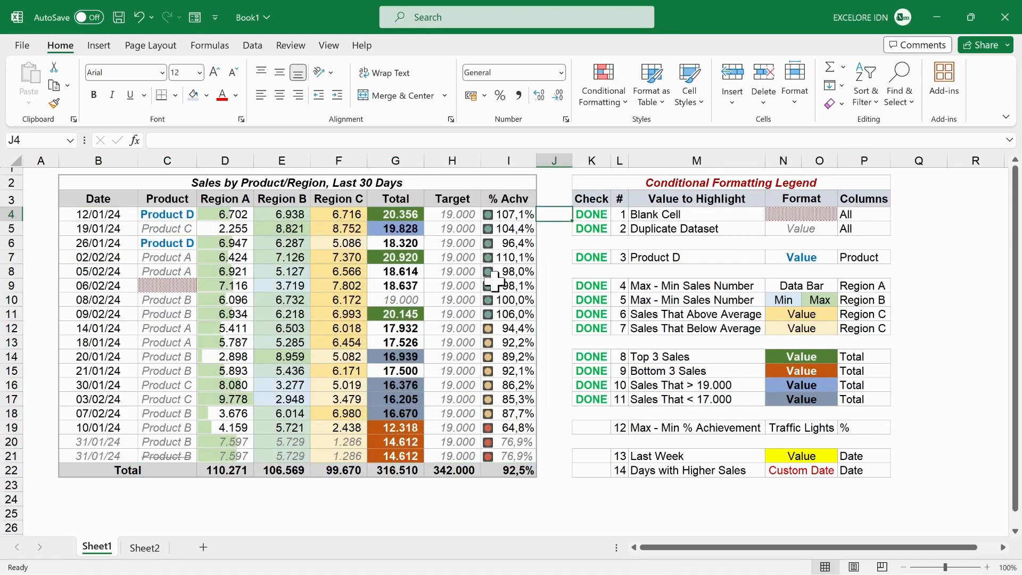
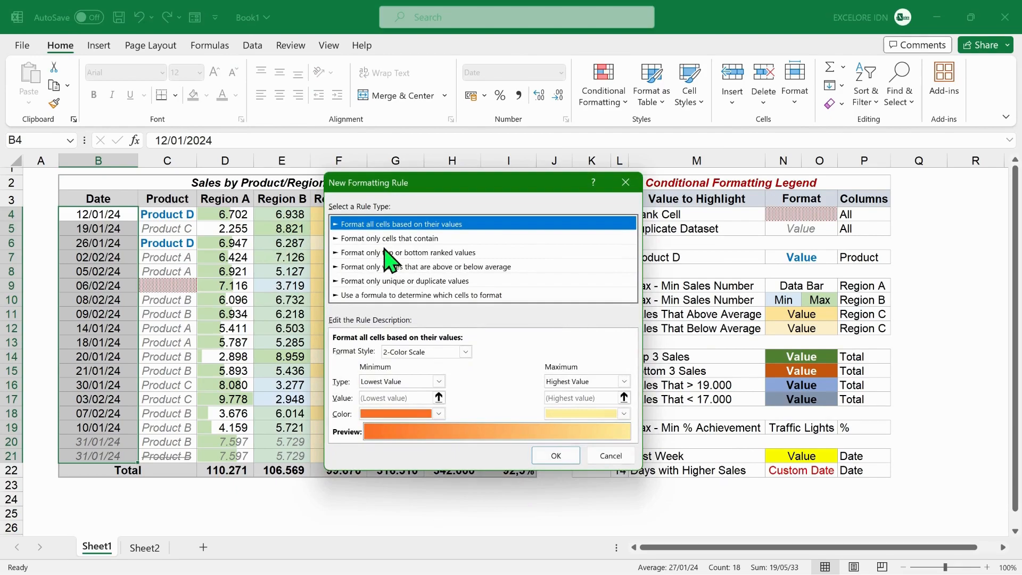
- Set up a rule on the Date values B4:B21 for dates occurring last week
{"action": "left_click", "coordinate": [386, 239]}
{"action": "left_click", "coordinate": [400, 352]}
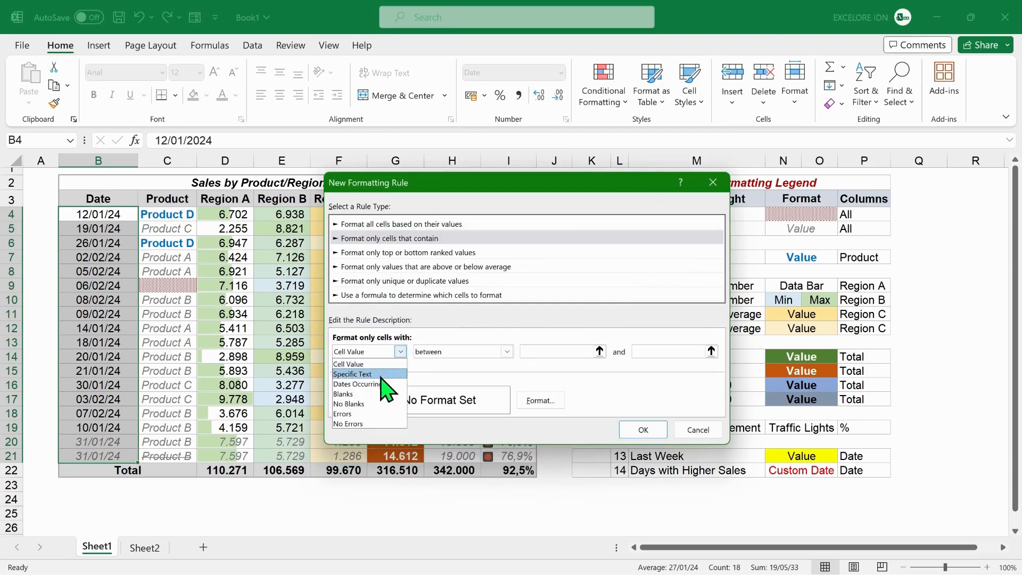
{"action": "left_click", "coordinate": [376, 384]}
{"action": "left_click", "coordinate": [485, 352]}
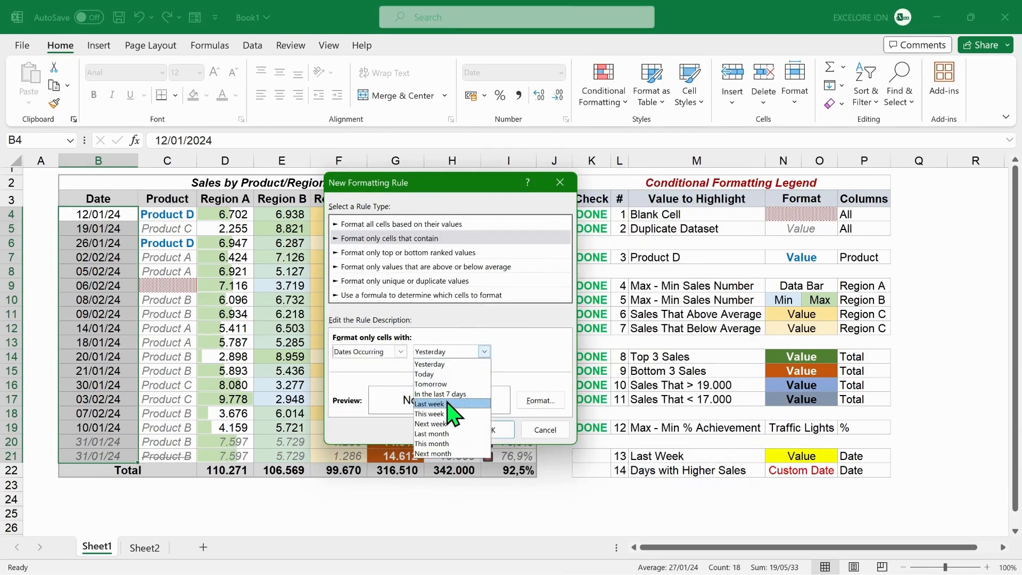
{"action": "left_click", "coordinate": [450, 397]}
- Give the last-week date rule a red fill and apply it
{"action": "left_click", "coordinate": [534, 402]}
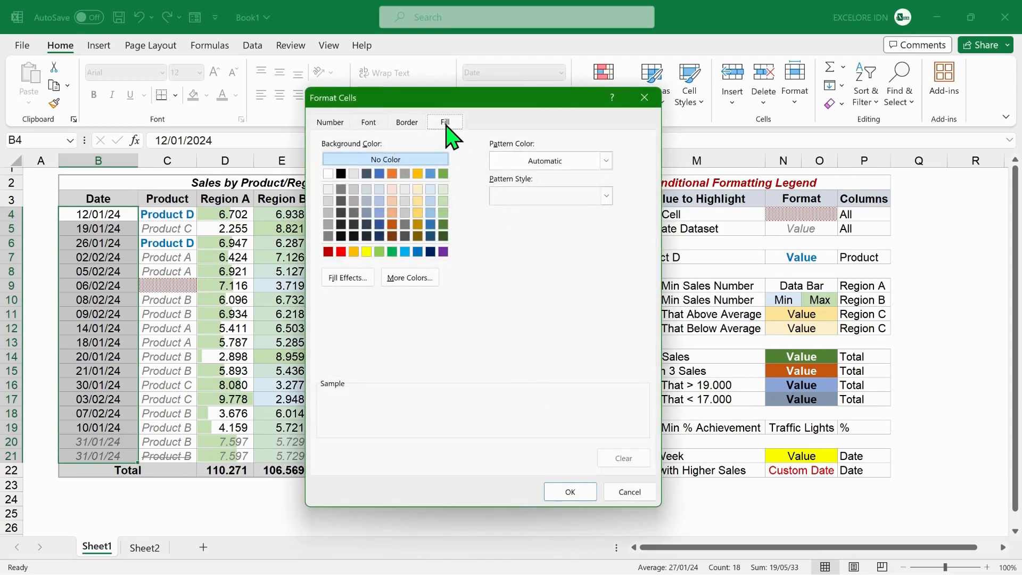
{"action": "left_click", "coordinate": [341, 252]}
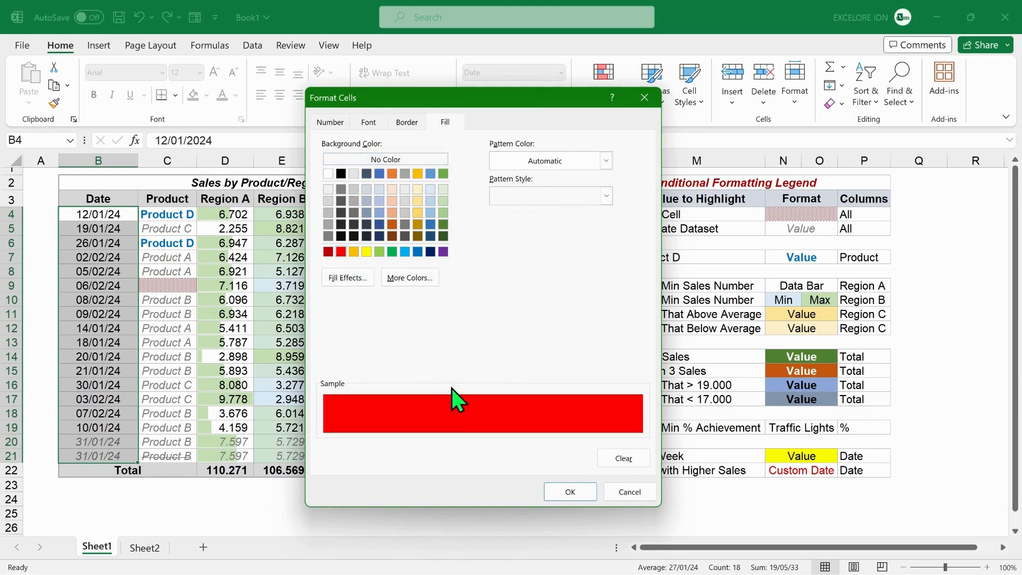
{"action": "left_click", "coordinate": [570, 492]}
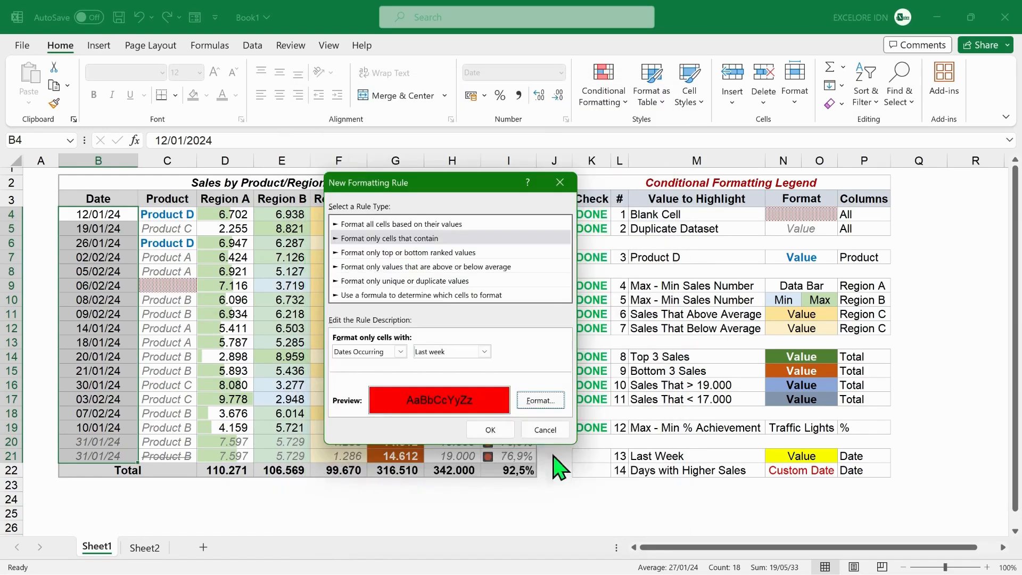
{"action": "left_click", "coordinate": [494, 432]}
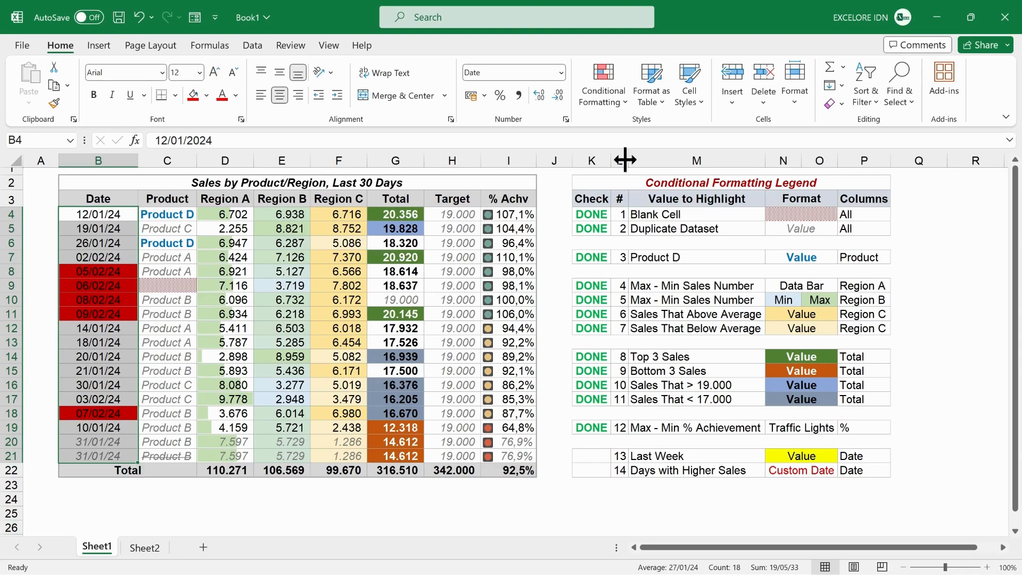
- Edit the Last week rule on the Date column to use a yellow fill and apply the change
{"action": "left_click", "coordinate": [627, 107]}
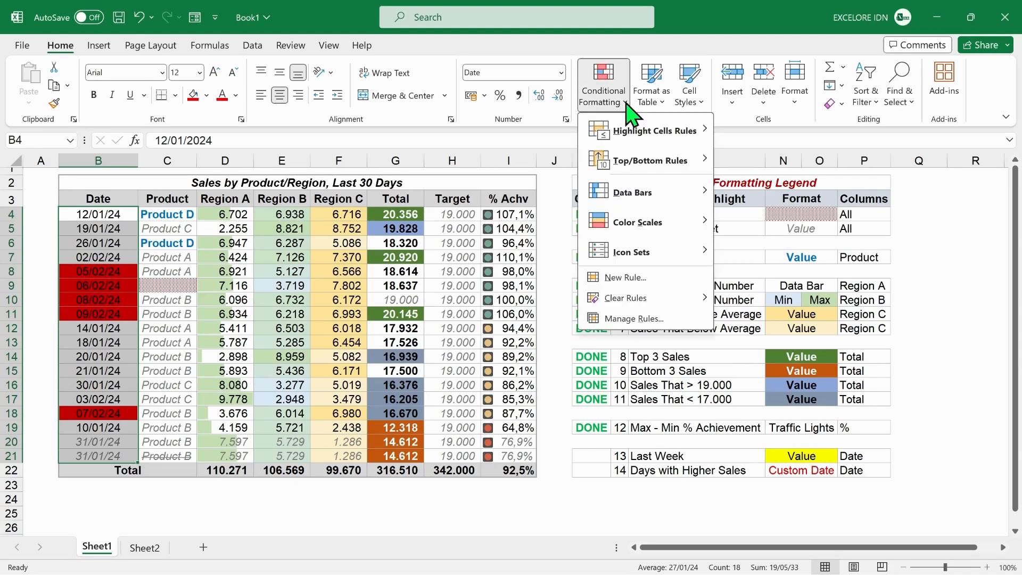
{"action": "left_click", "coordinate": [645, 318]}
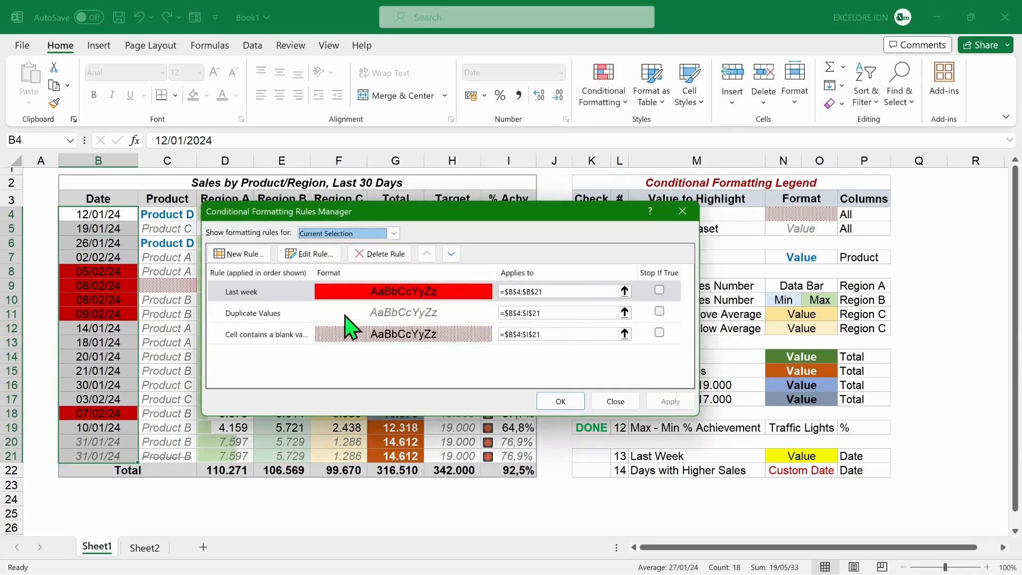
{"action": "left_click", "coordinate": [299, 292]}
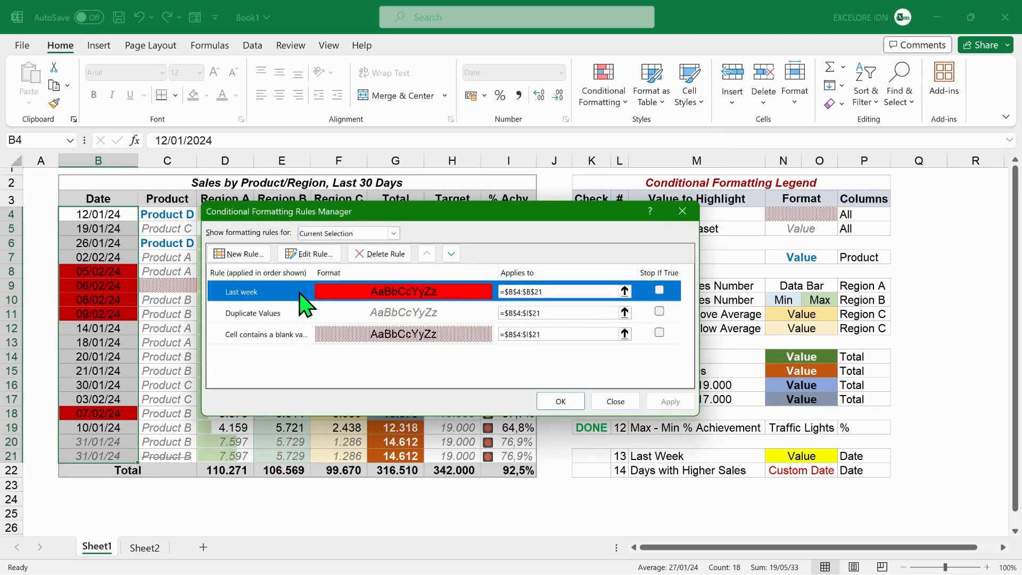
{"action": "left_click", "coordinate": [314, 256]}
{"action": "left_click", "coordinate": [542, 399]}
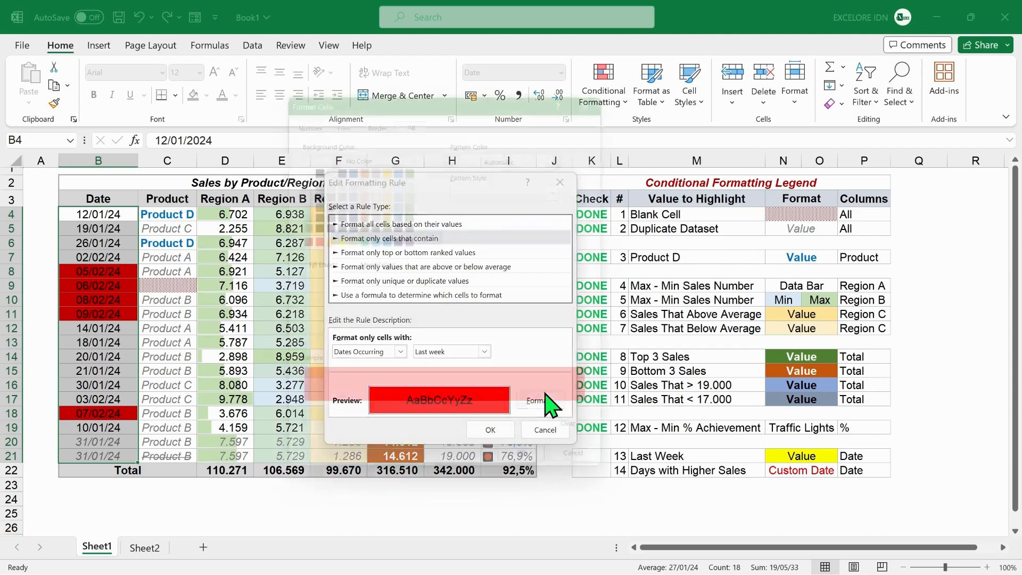
{"action": "left_click", "coordinate": [333, 238]}
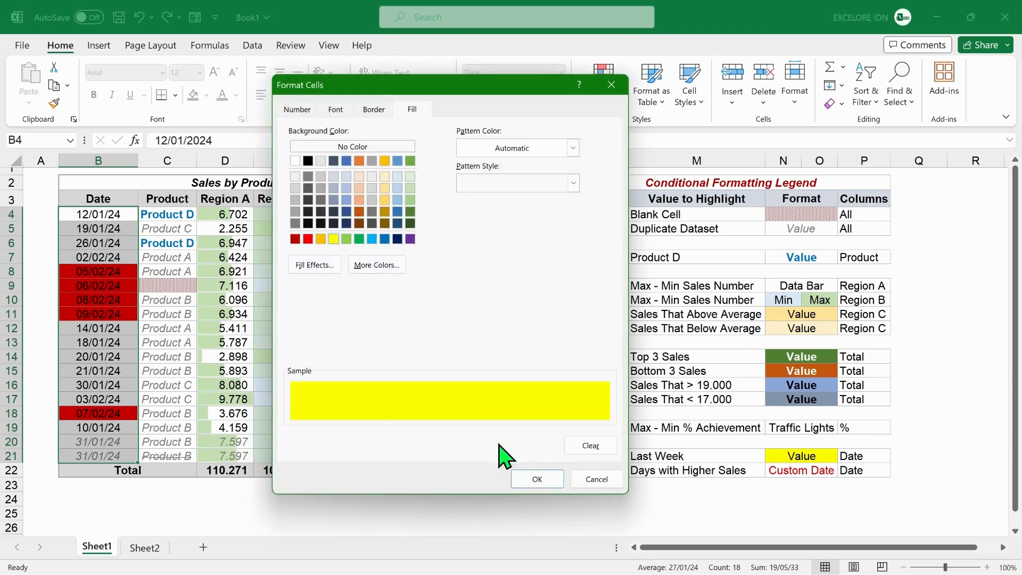
{"action": "left_click", "coordinate": [537, 479]}
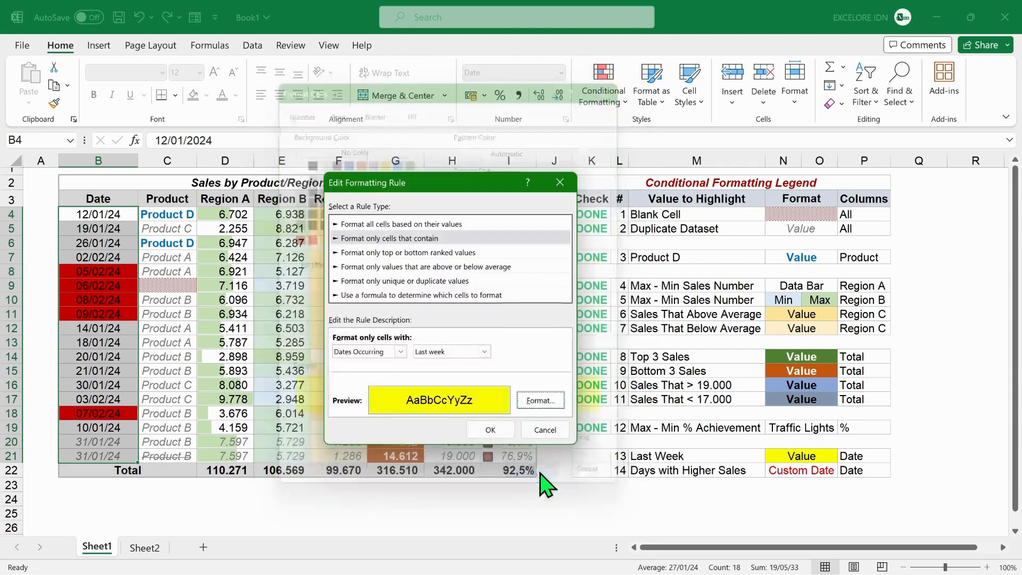
{"action": "left_click", "coordinate": [489, 431]}
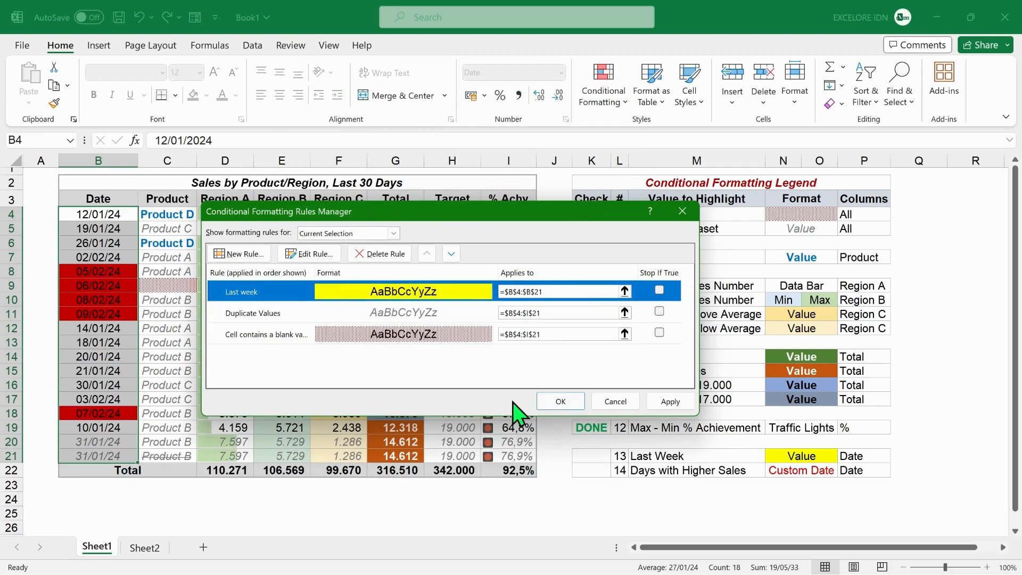
{"action": "left_click", "coordinate": [554, 404]}
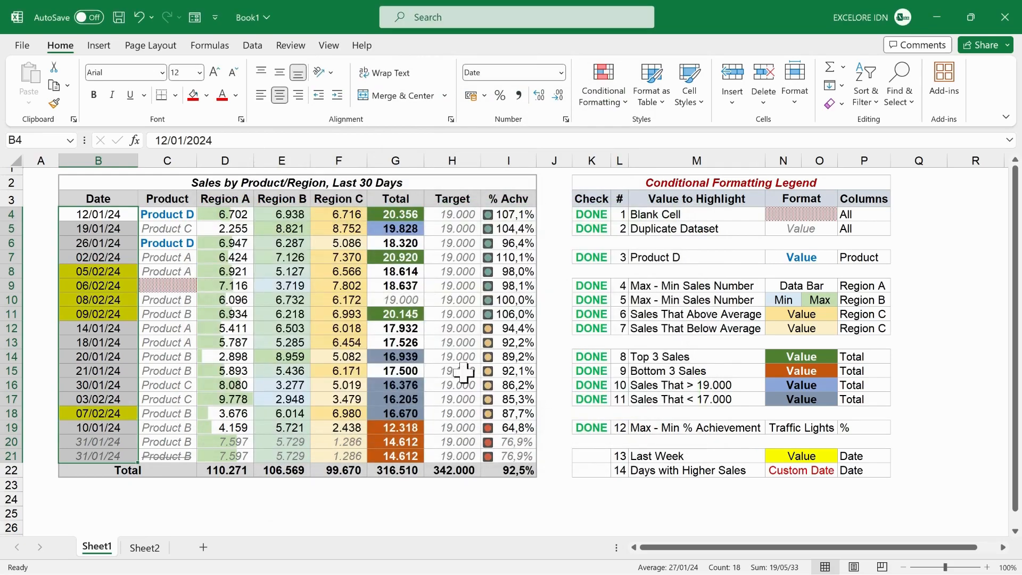
{"action": "left_click", "coordinate": [148, 260]}
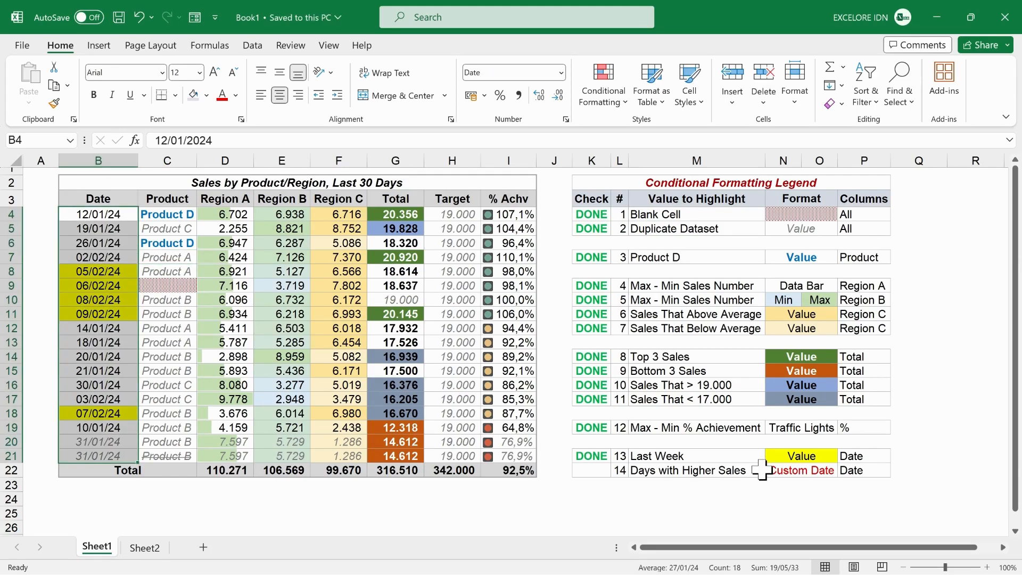
- Set up a formula-based conditional formatting rule on the Date values B4:B21 with the formula =$G4>19000
{"action": "key", "text": "alt"}
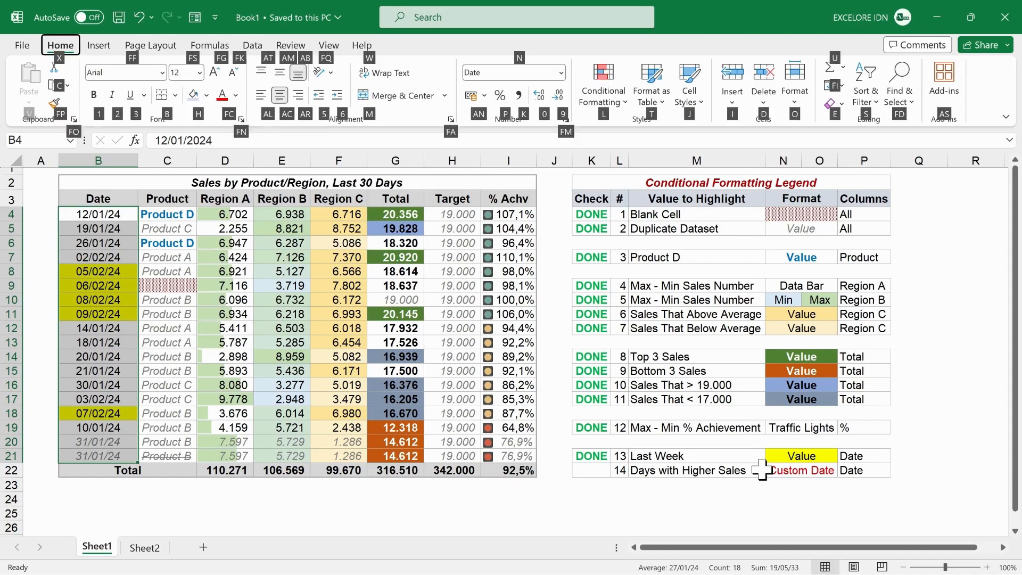
{"action": "key", "text": "h"}
{"action": "key", "text": "l"}
{"action": "key", "text": "n"}
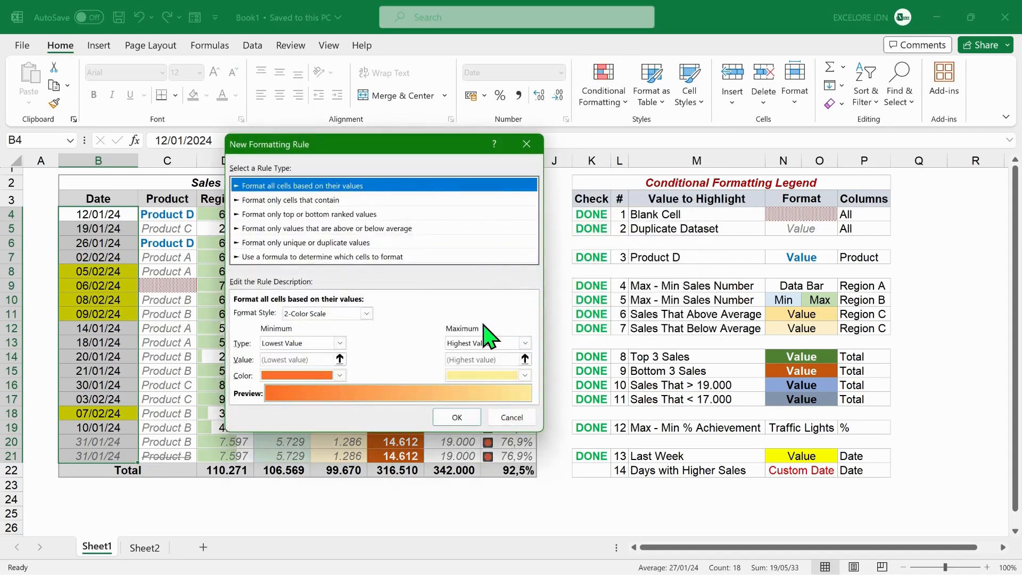
{"action": "left_click", "coordinate": [376, 256]}
{"action": "left_click", "coordinate": [335, 316]}
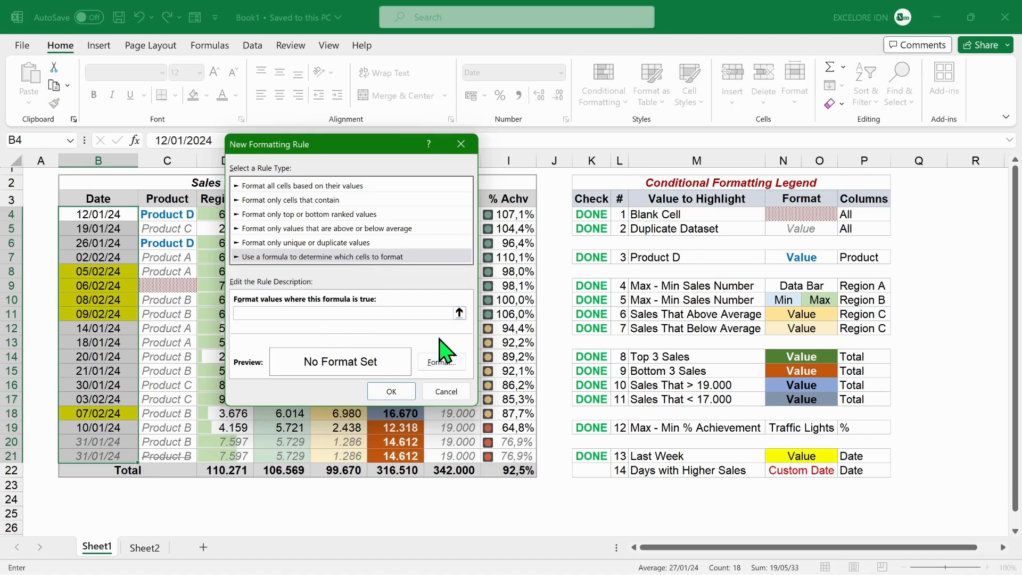
{"action": "type", "text": "=$G4>19000"}
- Give the formula rule's format the custom number format DDD,DD/MM/YY
{"action": "left_click", "coordinate": [434, 364]}
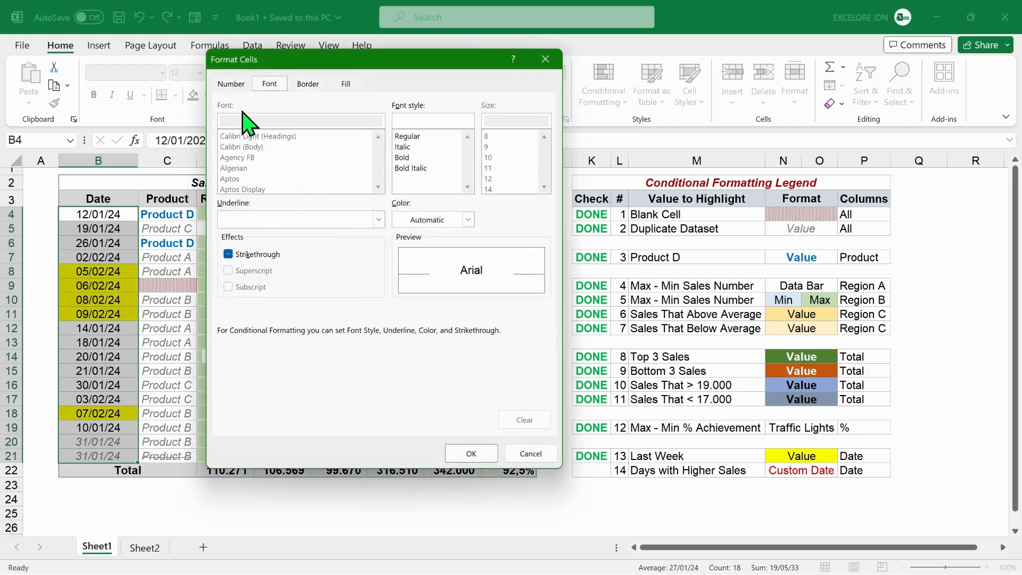
{"action": "left_click", "coordinate": [229, 84]}
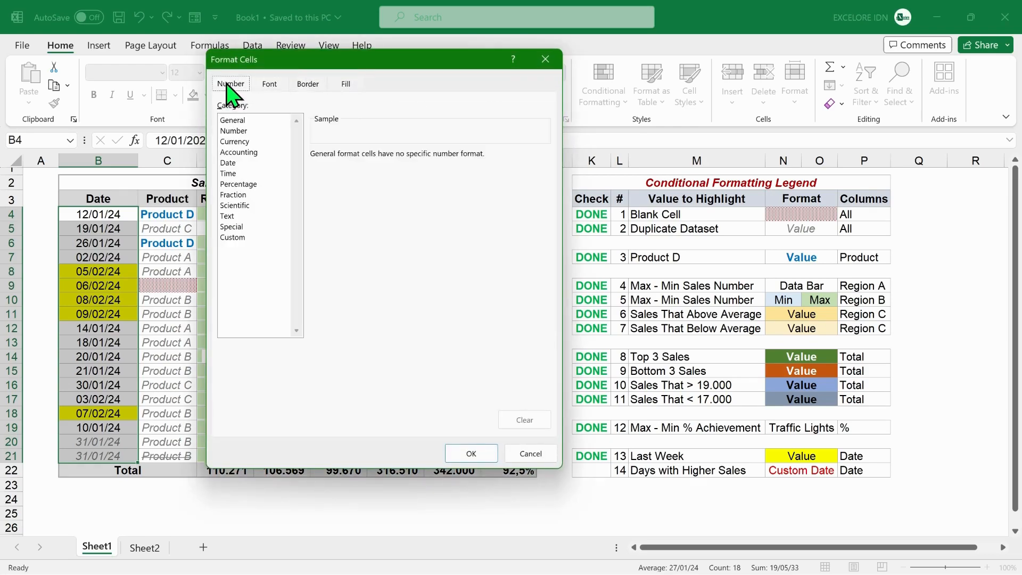
{"action": "left_click", "coordinate": [232, 237]}
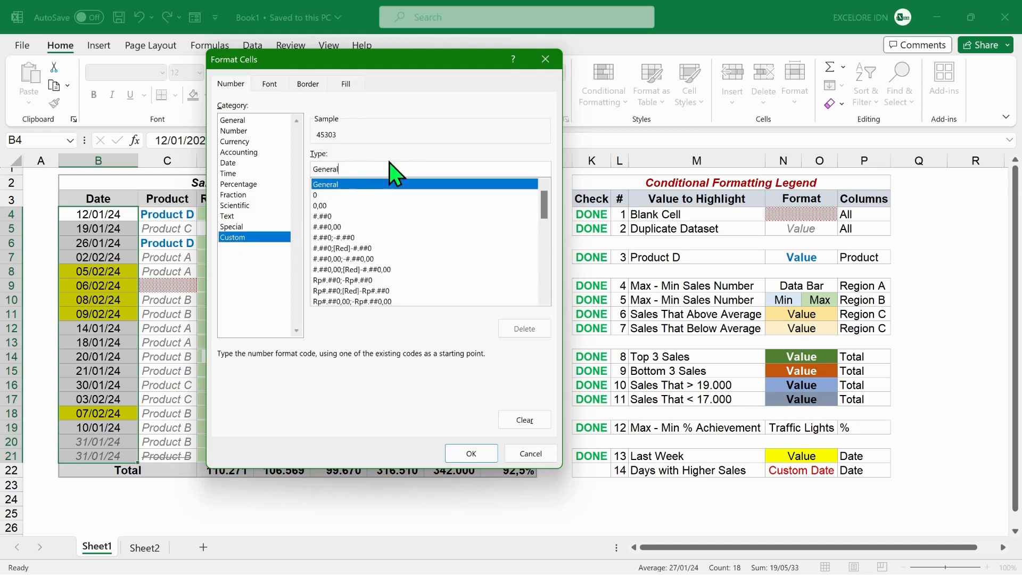
{"action": "key", "text": "BackSpace"}
{"action": "key", "text": "BackSpace"}
{"action": "key", "text": "BackSpace"}
{"action": "key", "text": "BackSpace"}
{"action": "key", "text": "BackSpace"}
{"action": "key", "text": "BackSpace"}
{"action": "key", "text": "BackSpace"}
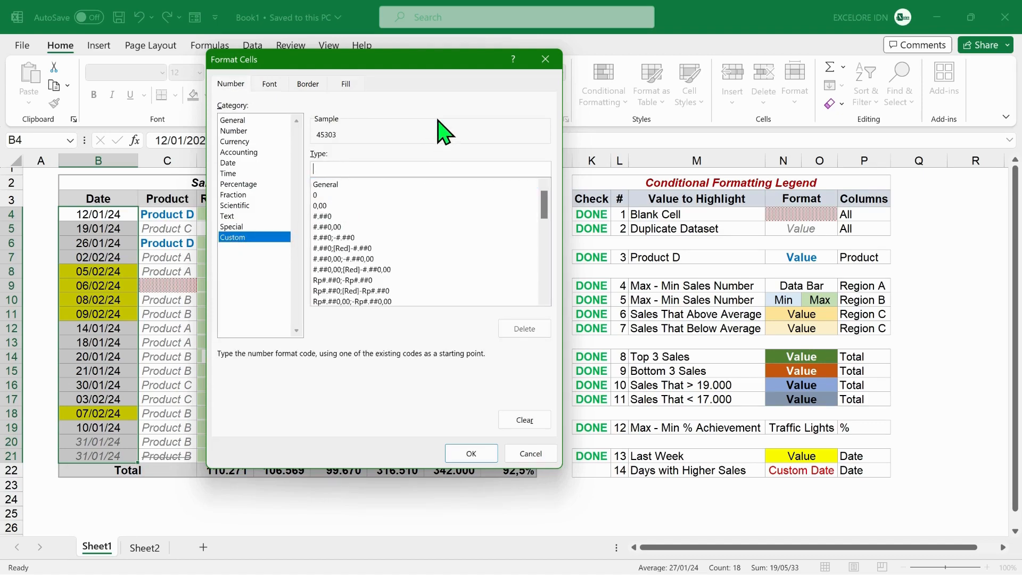
{"action": "type", "text": "DDD,DD/MM/YY"}
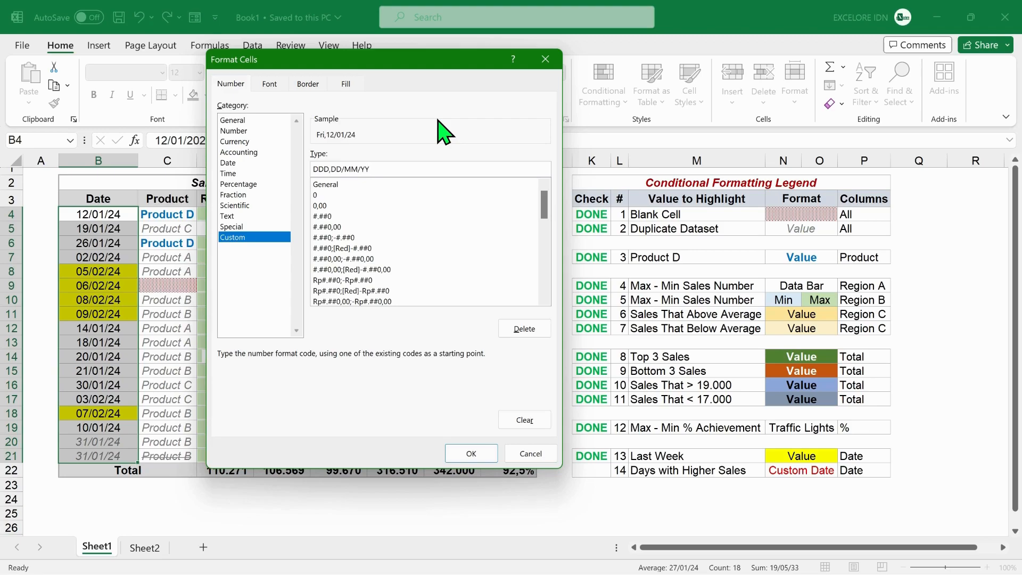
- Set the formula rule's font color to standard red and apply the rule to the dates
{"action": "left_click", "coordinate": [269, 83]}
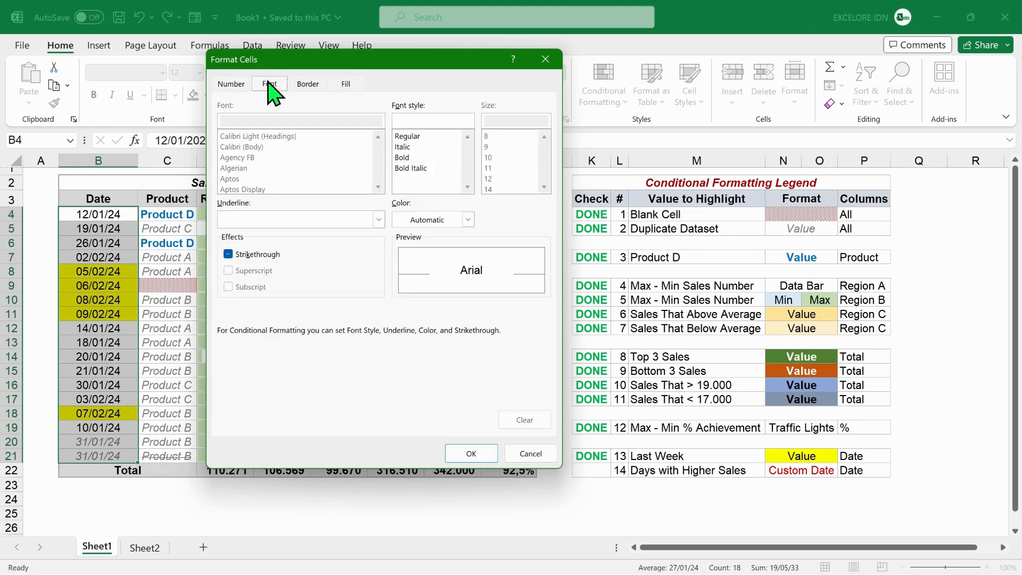
{"action": "left_click", "coordinate": [468, 220]}
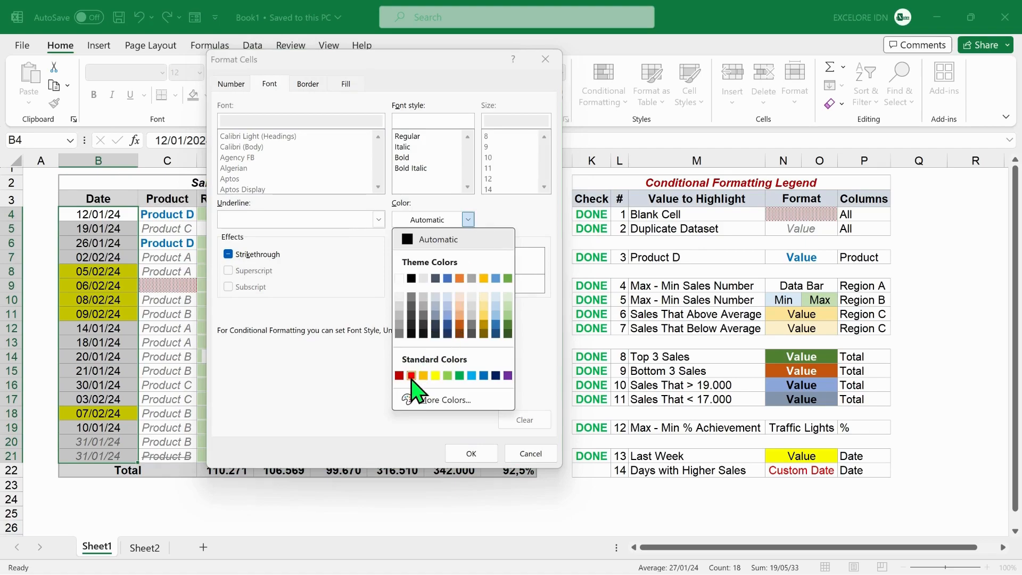
{"action": "left_click", "coordinate": [412, 376]}
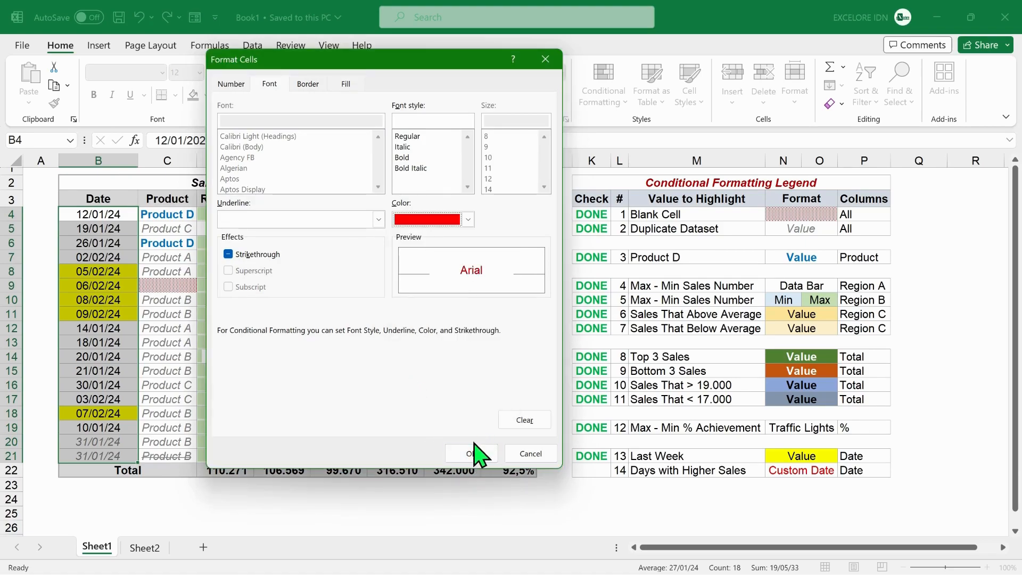
{"action": "left_click", "coordinate": [471, 454]}
{"action": "left_click", "coordinate": [405, 392]}
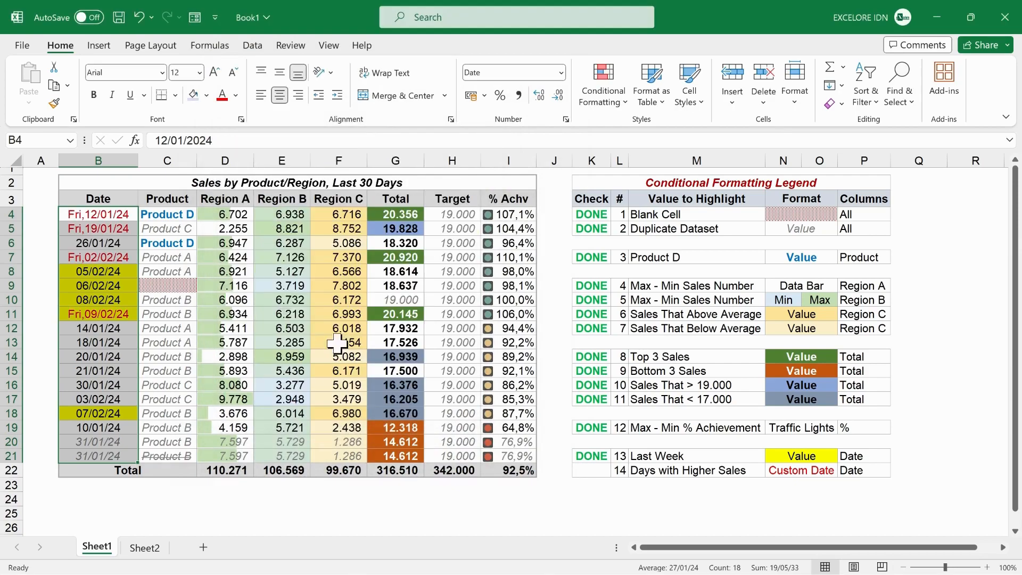
{"action": "left_click", "coordinate": [179, 244]}
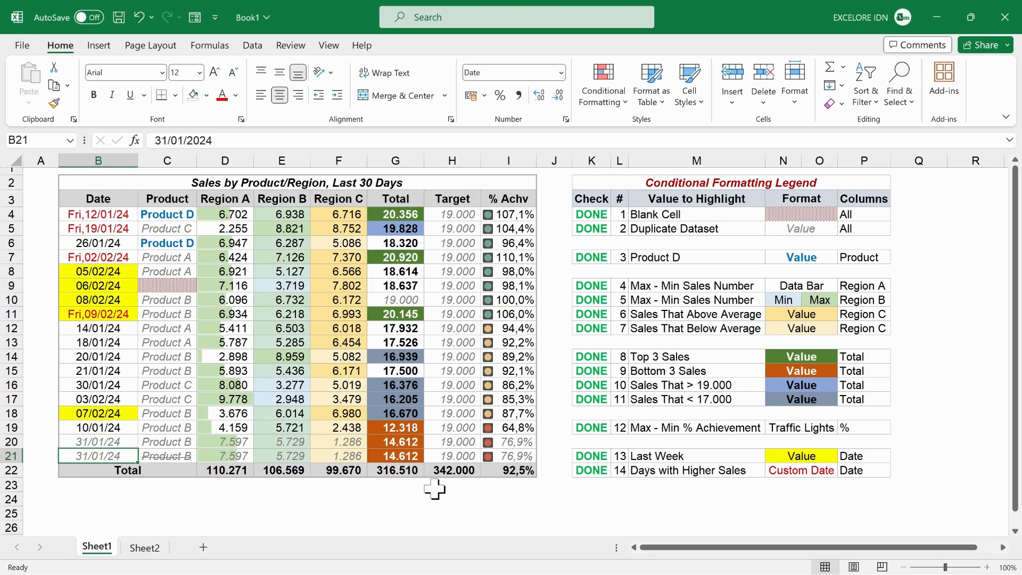
- Delete the duplicate record in cells B21:I21, shifting the cells below up
{"action": "left_click", "coordinate": [524, 456], "text": "shift"}
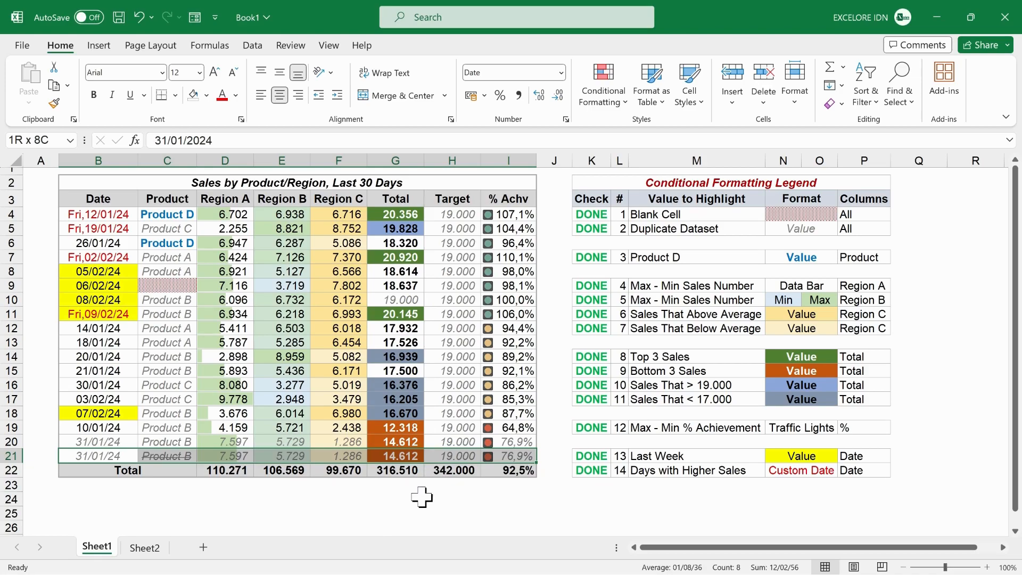
{"action": "key", "text": "alt+e"}
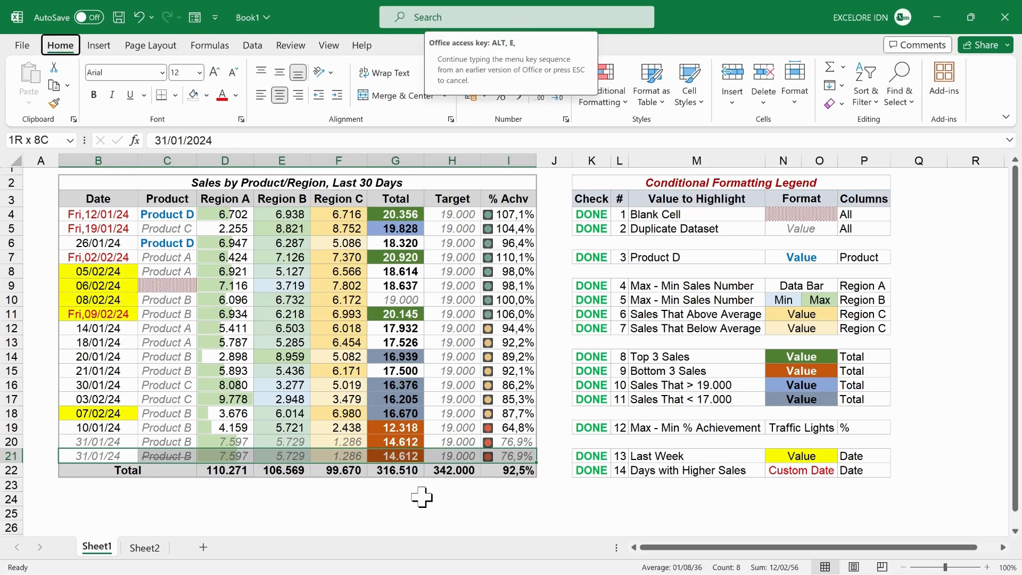
{"action": "key", "text": "d"}
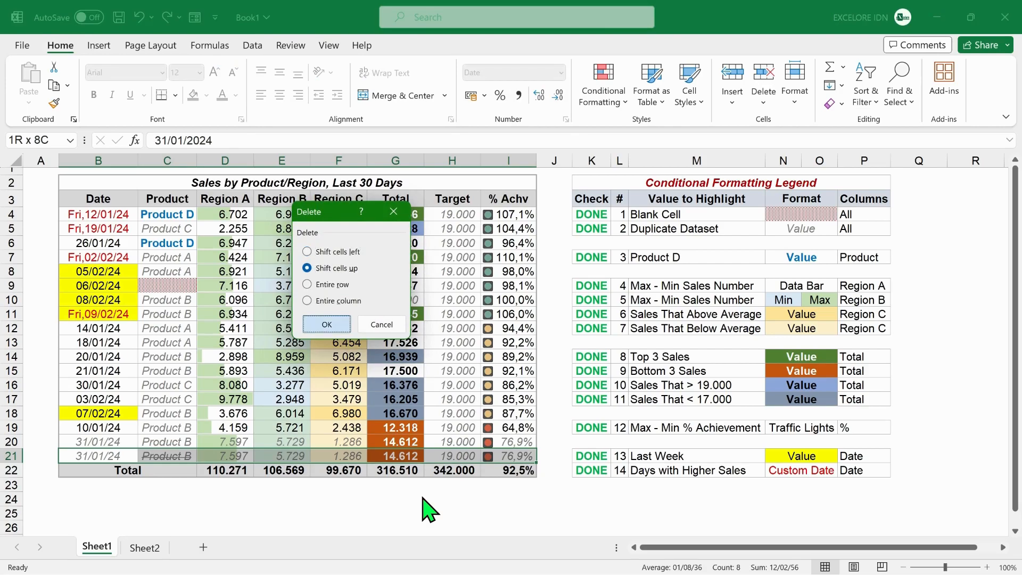
{"action": "key", "text": "Return"}
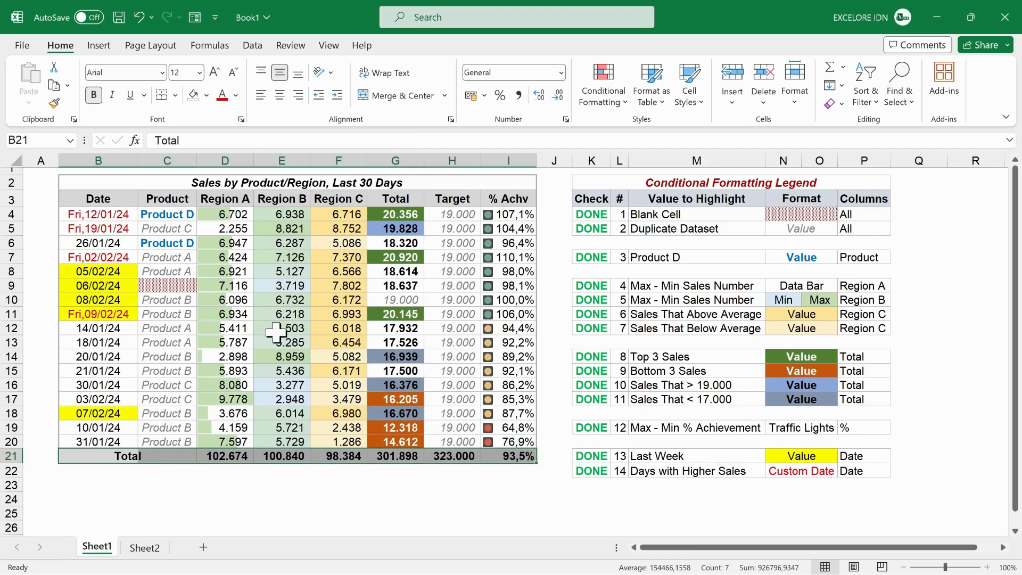
- Delete the Duplicate Values conditional formatting rule from the table data B4:I20 and apply the change
{"action": "left_click", "coordinate": [106, 217]}
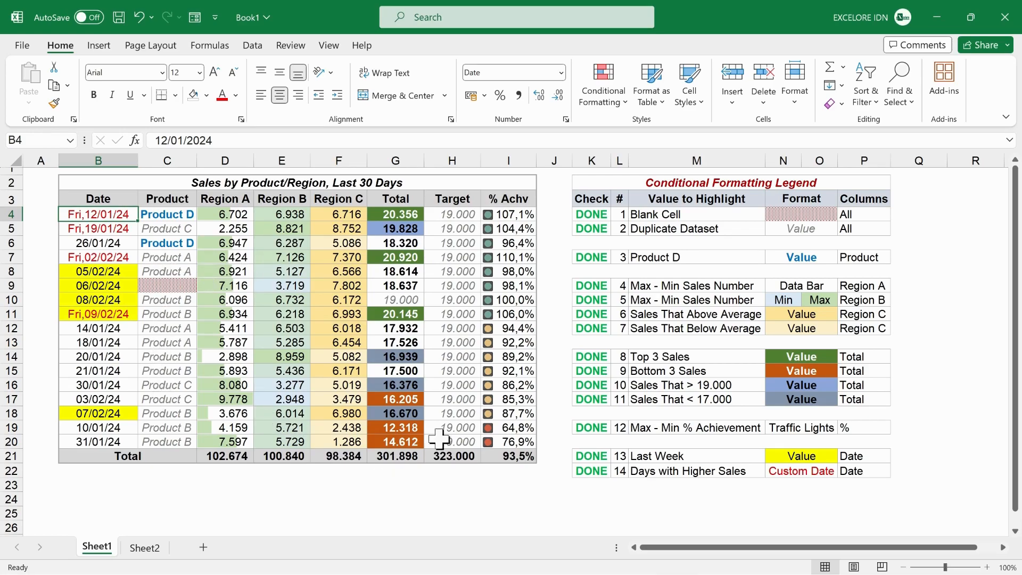
{"action": "left_click", "coordinate": [514, 444], "text": "shift"}
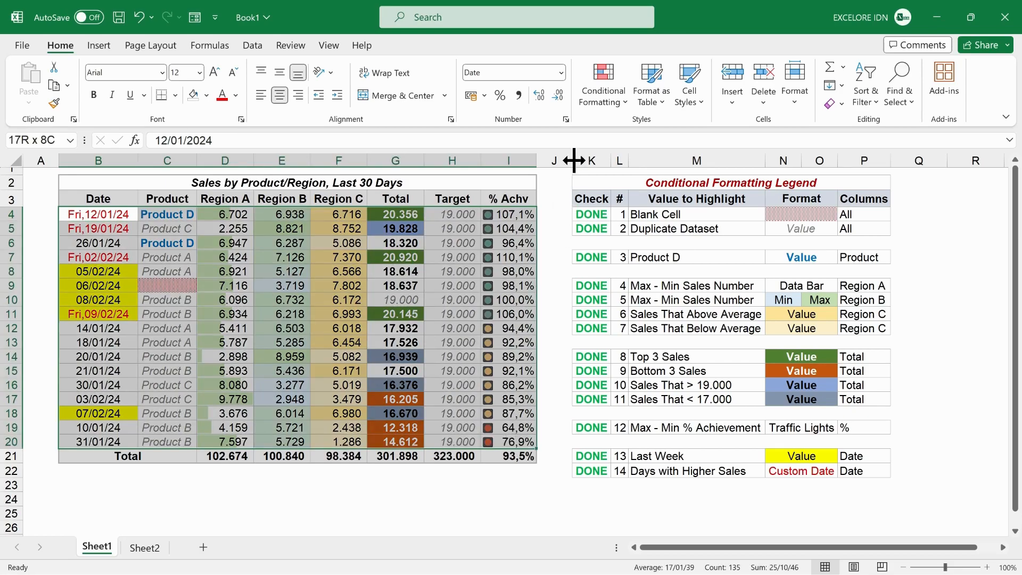
{"action": "left_click", "coordinate": [621, 106]}
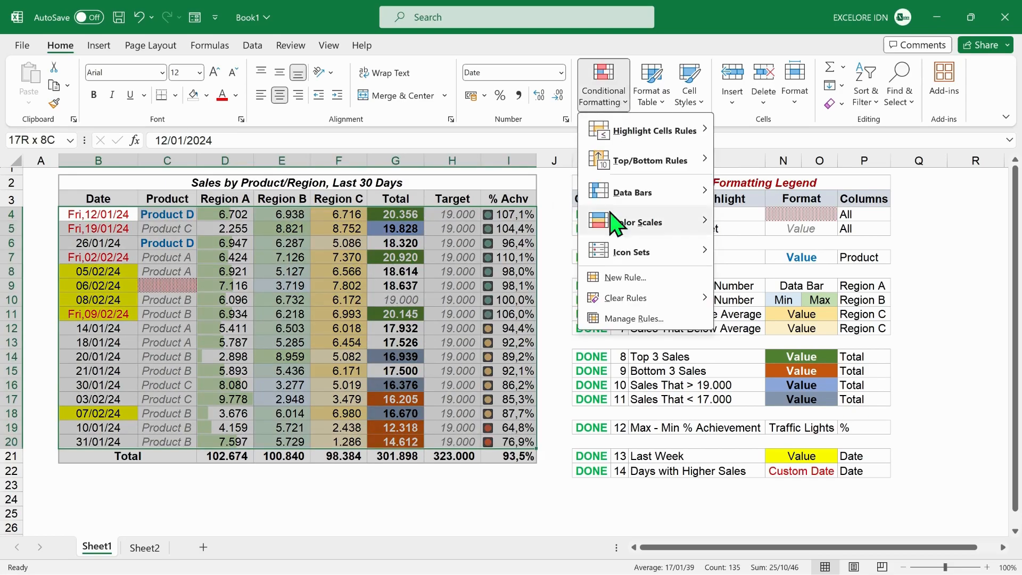
{"action": "left_click", "coordinate": [627, 320]}
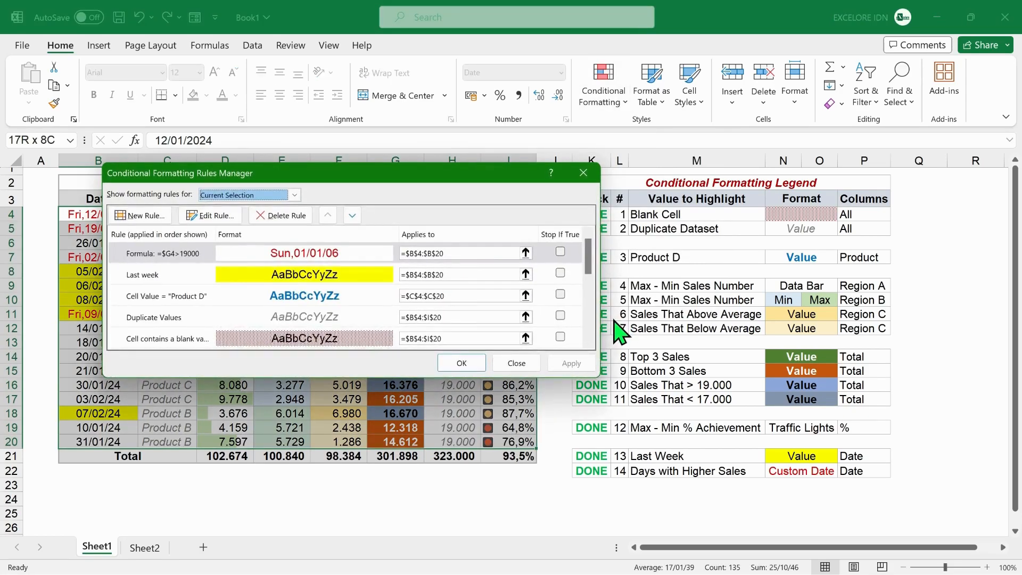
{"action": "left_click", "coordinate": [178, 319]}
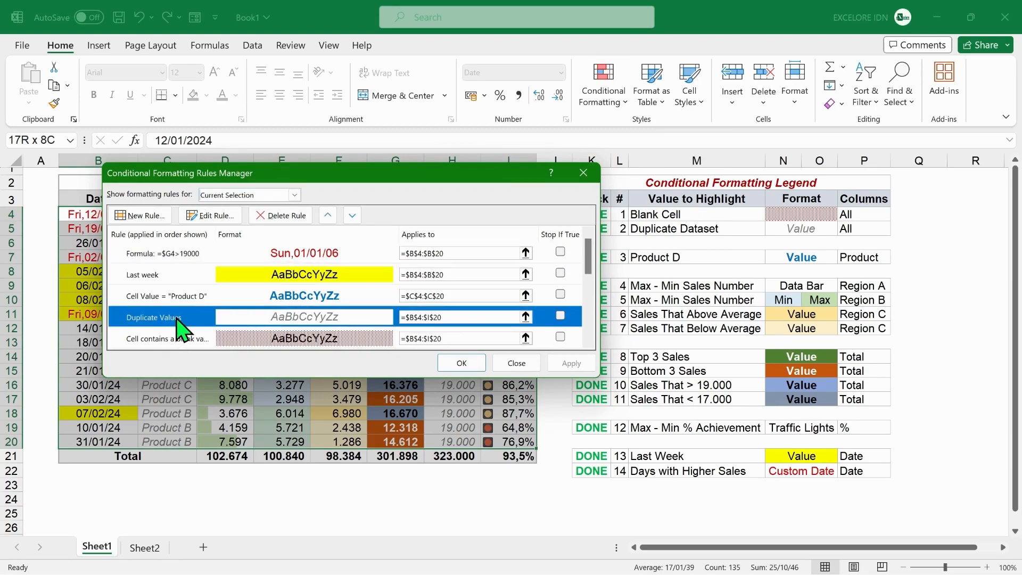
{"action": "left_click", "coordinate": [287, 215]}
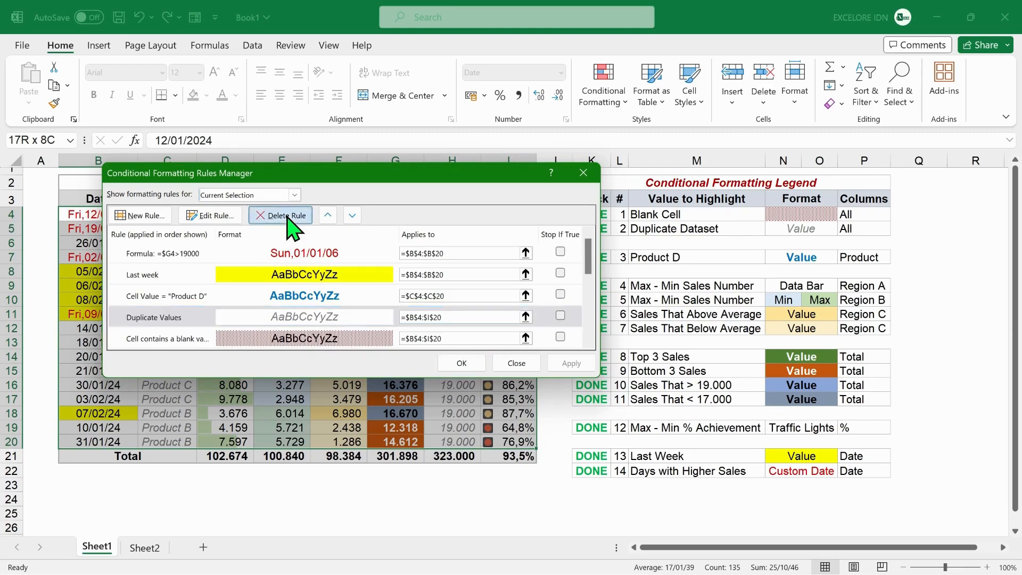
{"action": "left_click", "coordinate": [460, 361]}
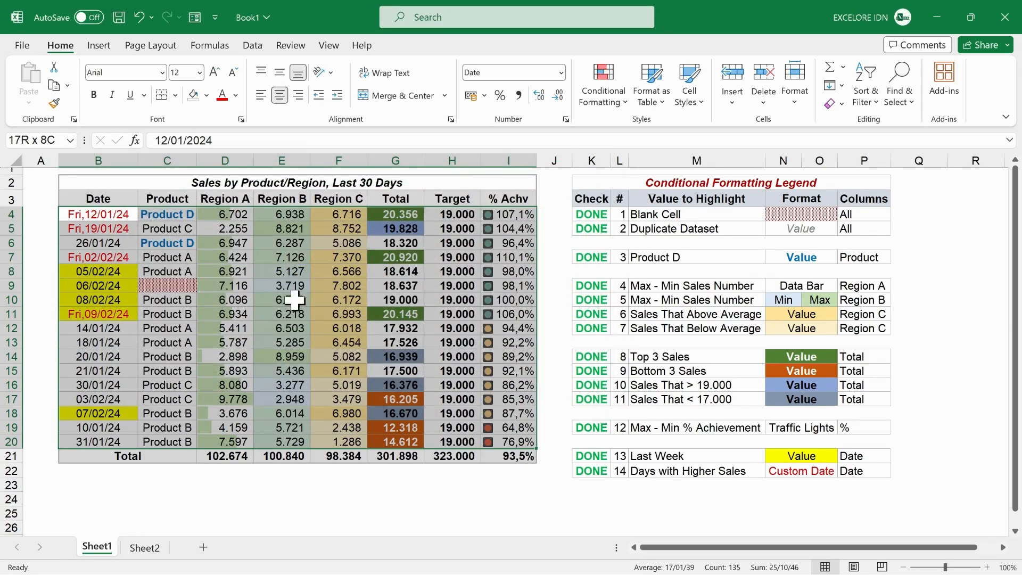
- Fill the blank Product cell C9 with Product C
{"action": "left_click", "coordinate": [227, 282]}
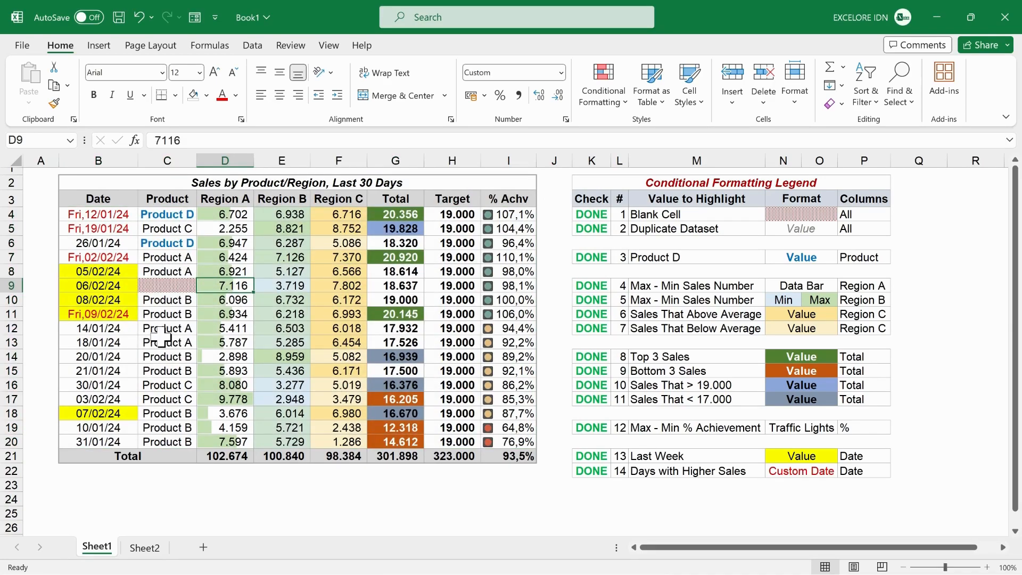
{"action": "left_click", "coordinate": [166, 286]}
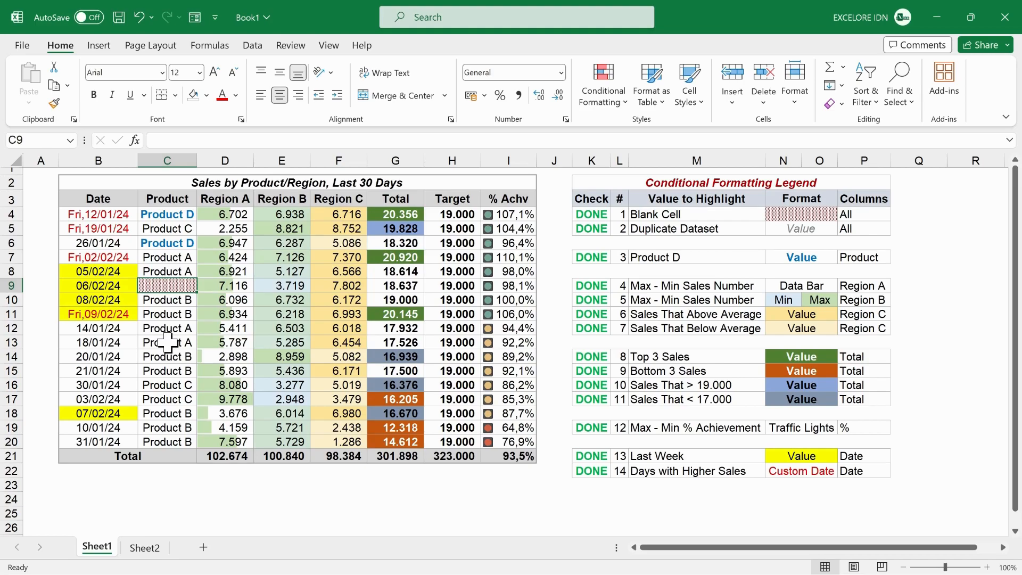
{"action": "type", "text": "Produc"}
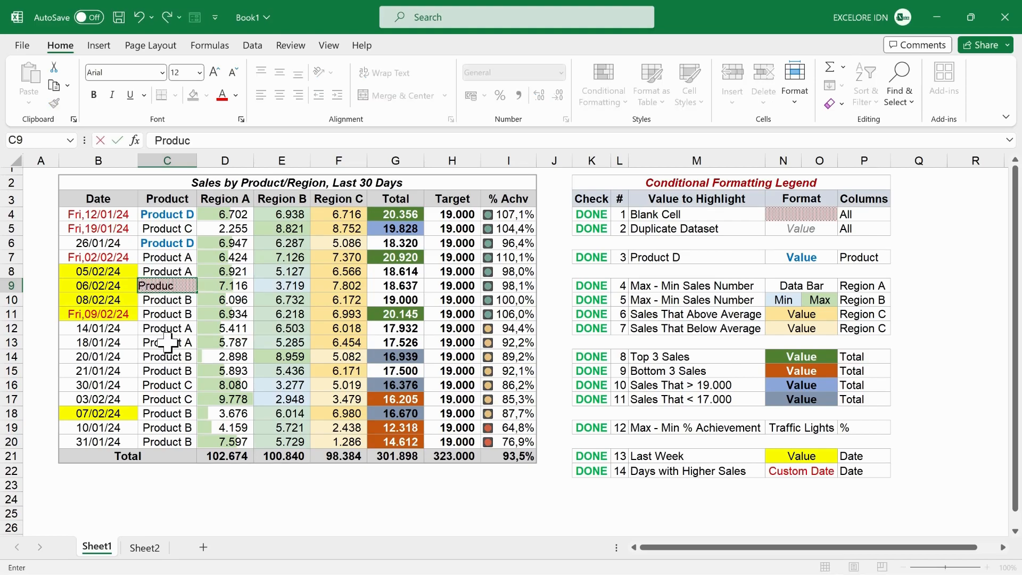
{"action": "type", "text": "t C"}
{"action": "key", "text": "Return"}
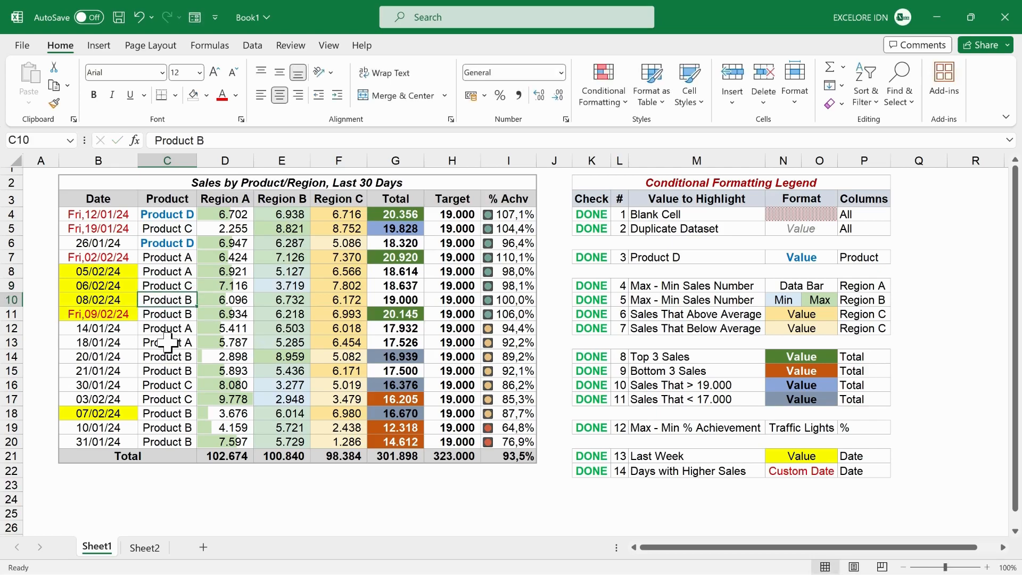